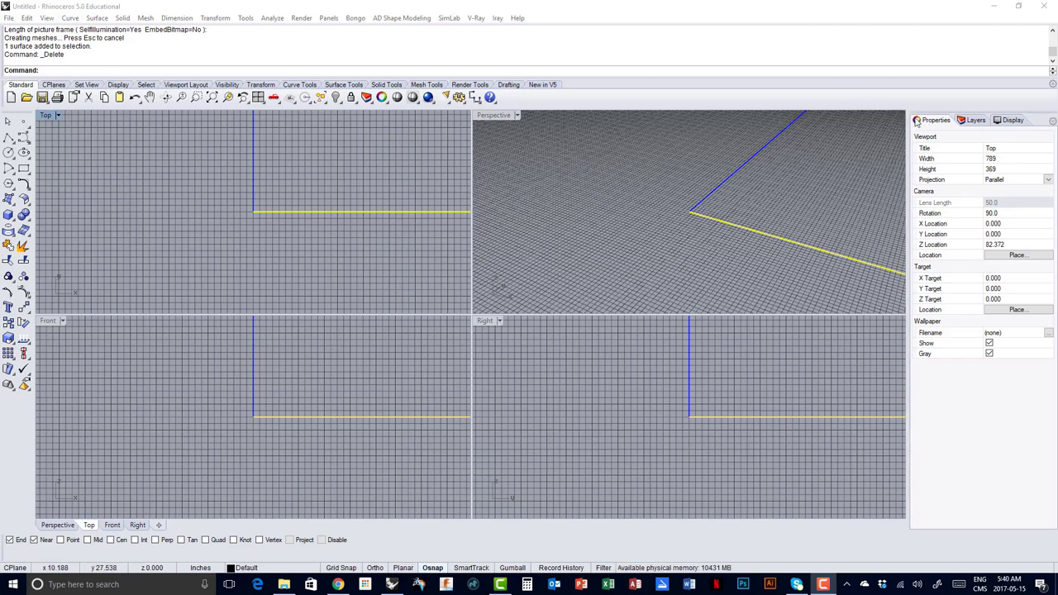
# - Rename the Default layer as Background Images
pyautogui.click(975, 121)
pyautogui.click(927, 157)
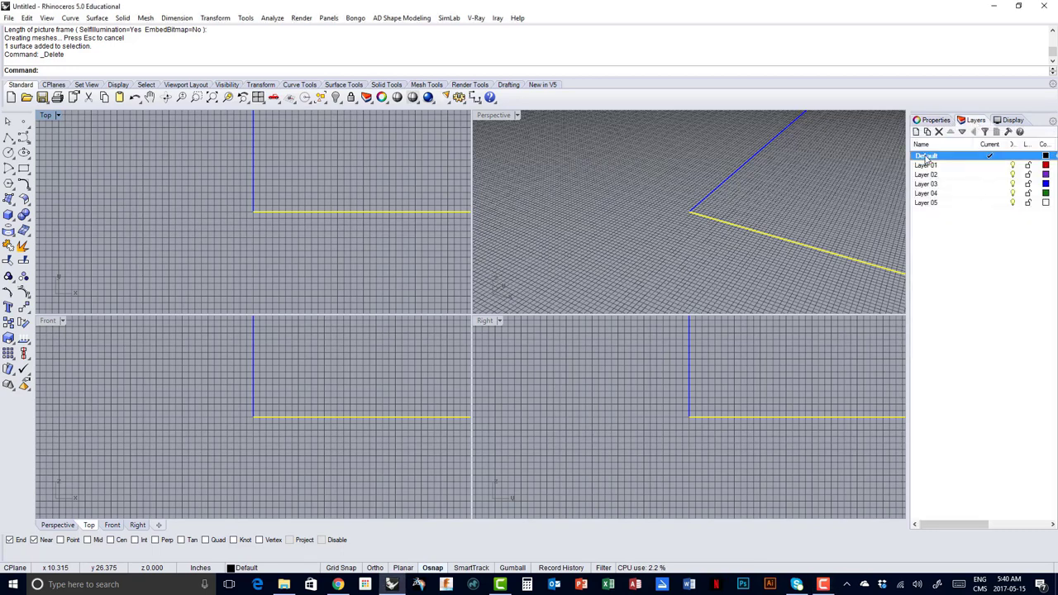
pyautogui.click(926, 157)
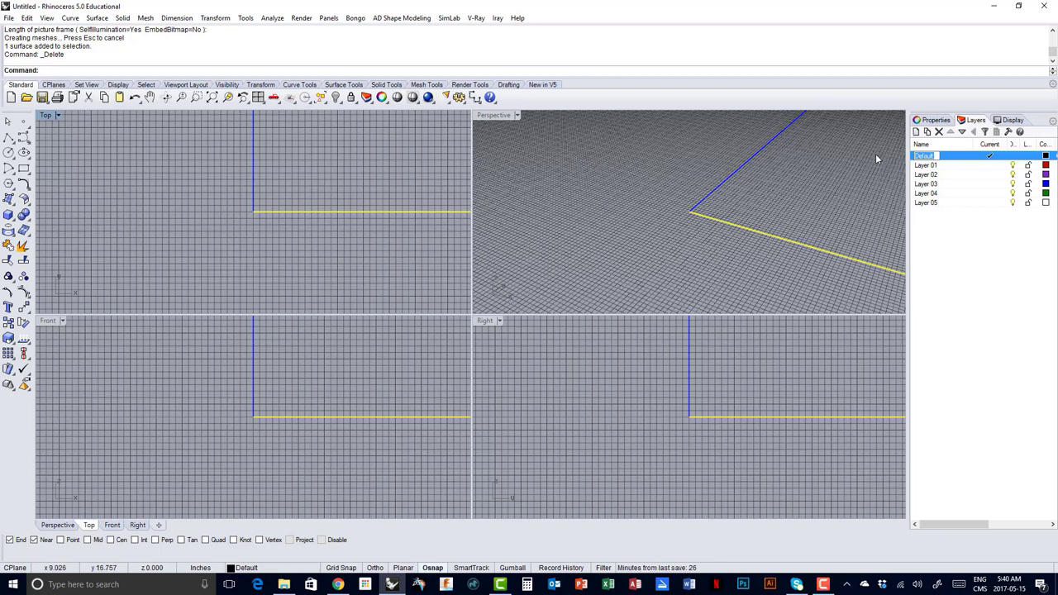
pyautogui.write('Background Images')
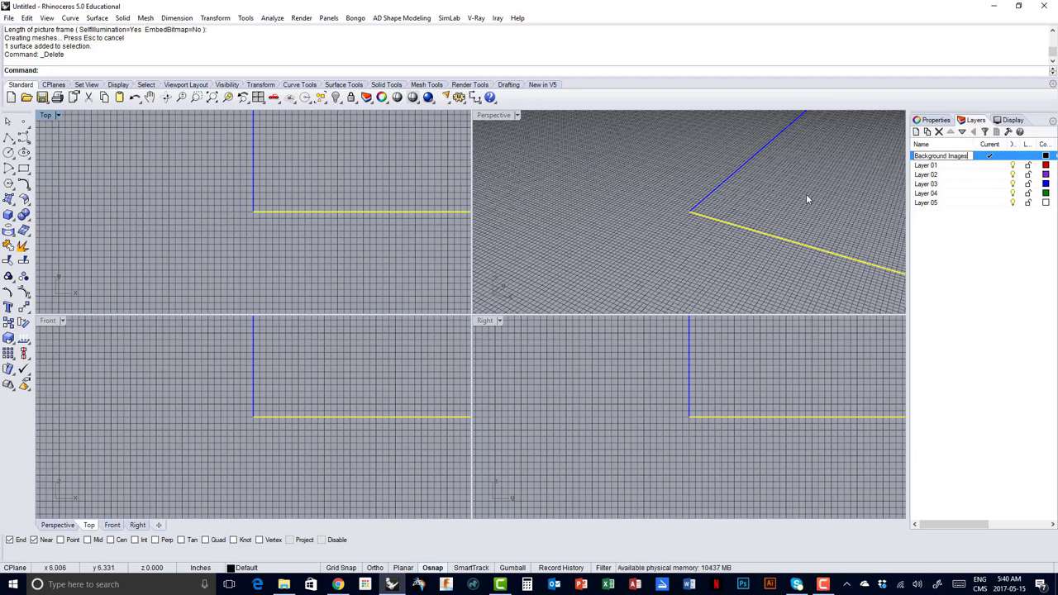
pyautogui.click(809, 194)
# - Hide the construction grid in the Top, Front, Right and Perspective viewports
pyautogui.click(334, 193)
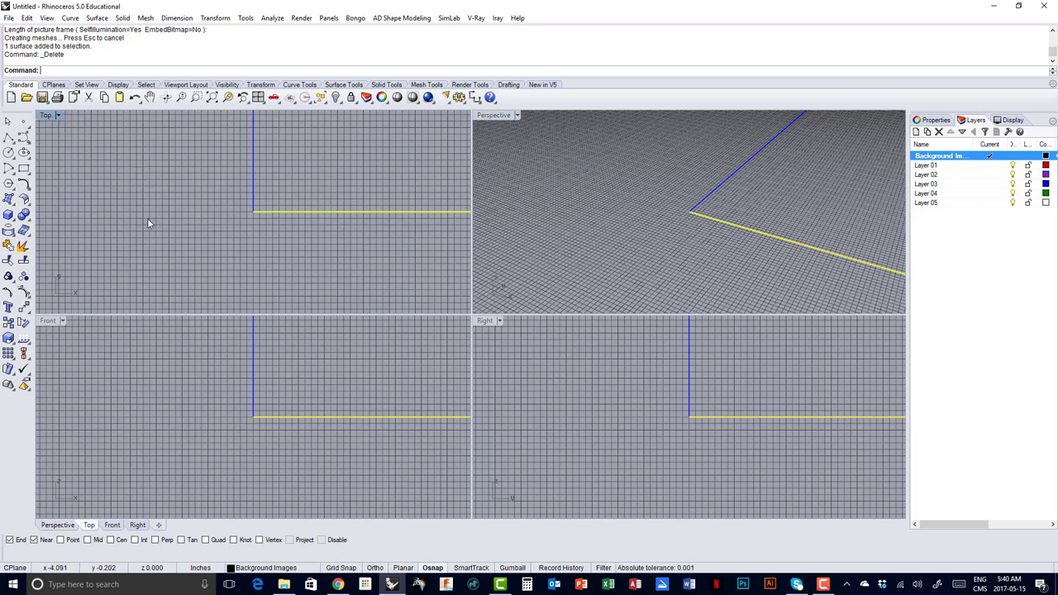
pyautogui.press('F7')
pyautogui.click(169, 416)
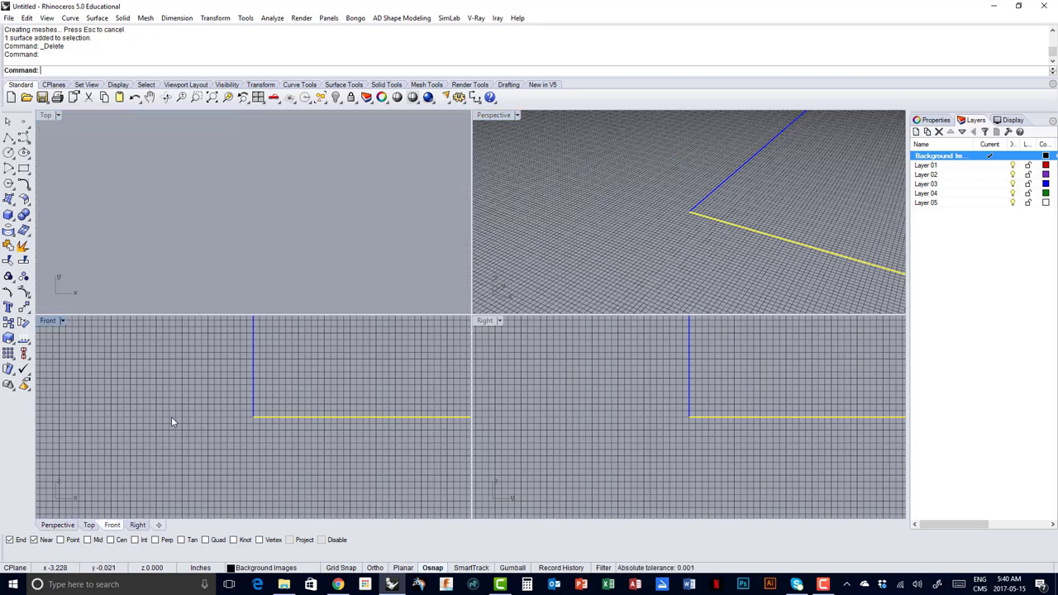
pyautogui.press('F7')
pyautogui.click(510, 403)
pyautogui.press('F7')
pyautogui.click(499, 289)
pyautogui.press('F7')
# - Insert the Screwdriver_Top image as a horizontal picture frame in the Top viewport using the PictureFrame command
pyautogui.click(307, 248)
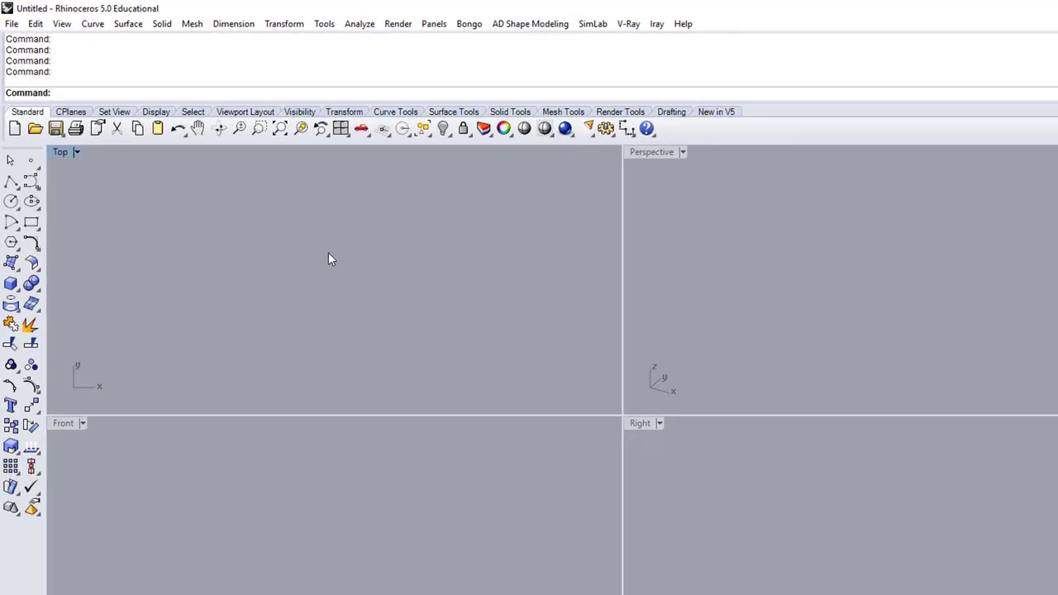
pyautogui.write('PictureFrame')
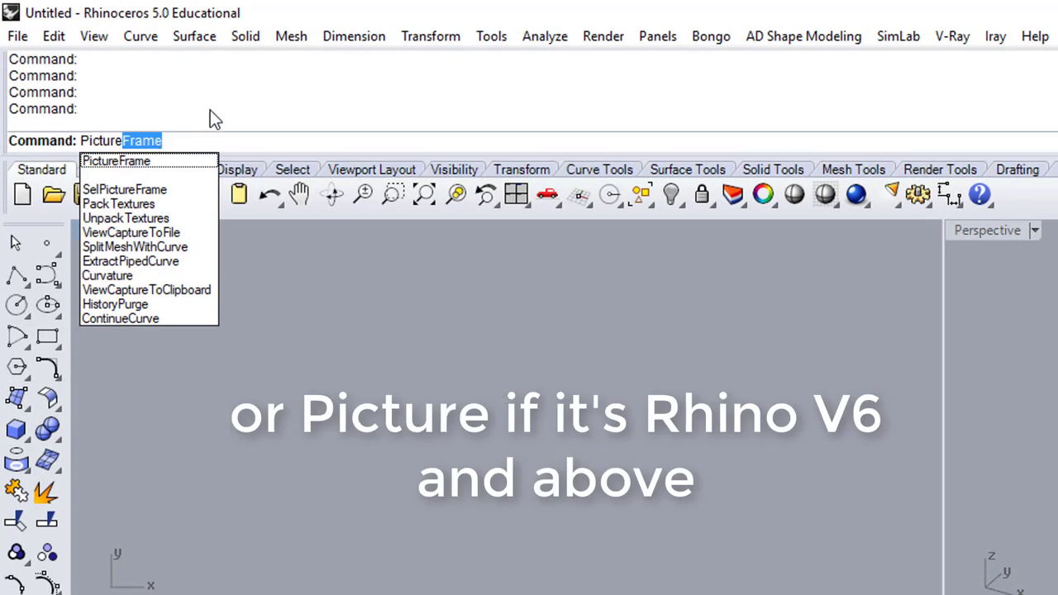
pyautogui.press('Return')
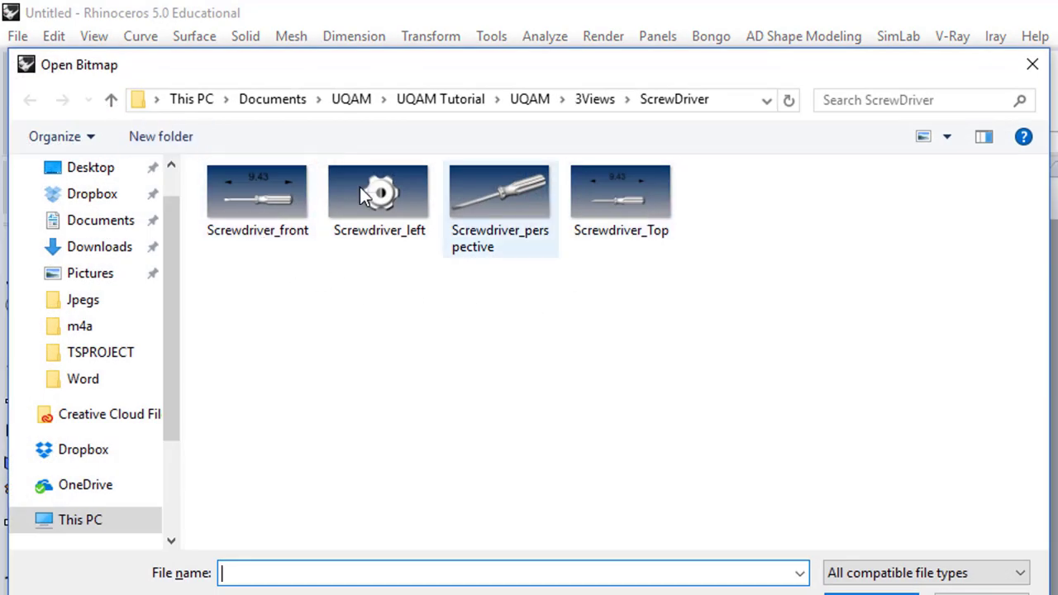
pyautogui.click(618, 217)
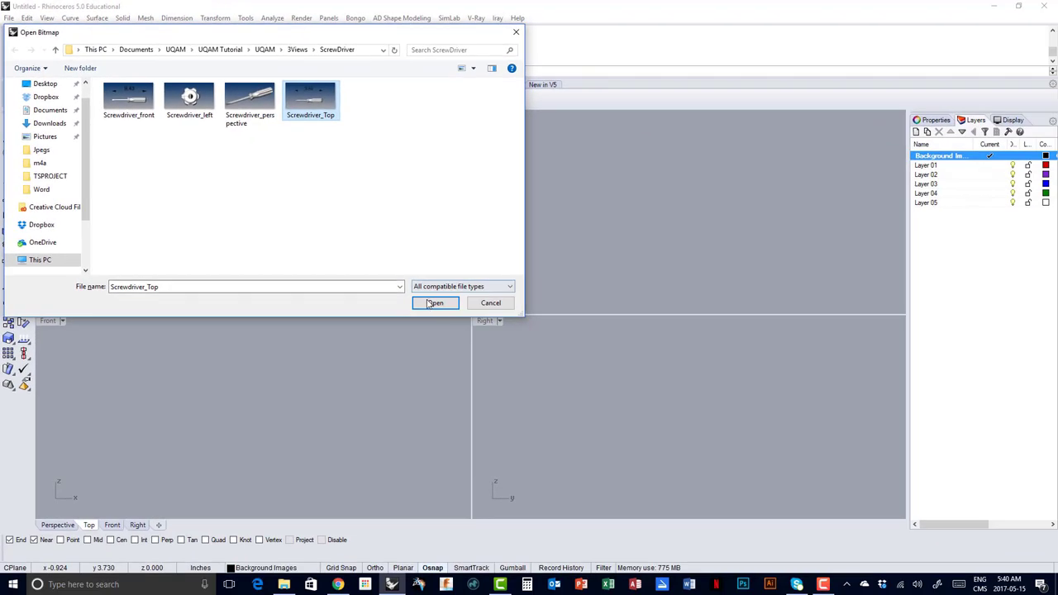
pyautogui.click(871, 593)
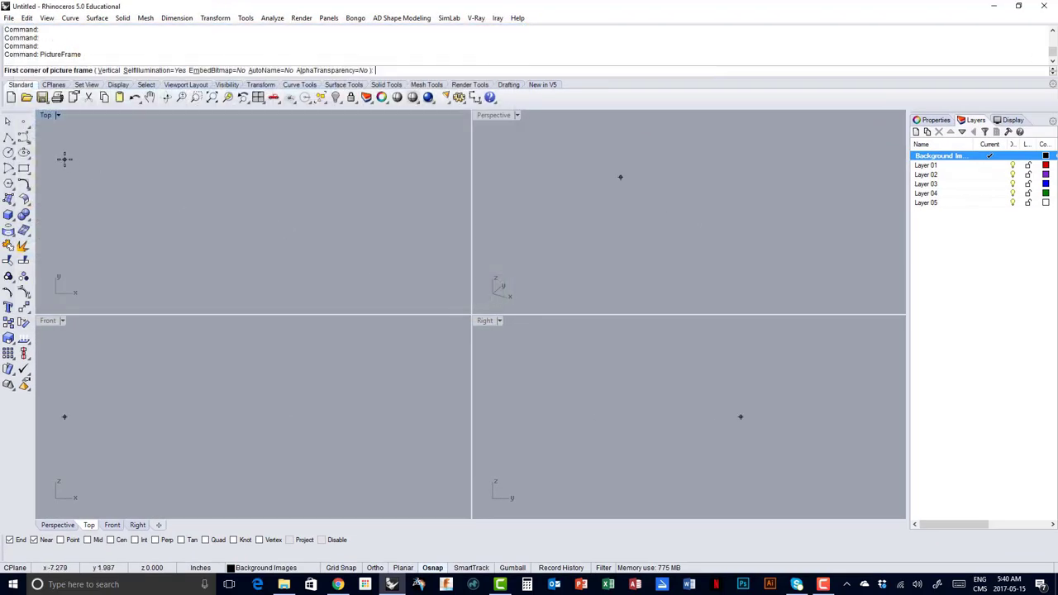
pyautogui.click(117, 256)
pyautogui.press('F8')
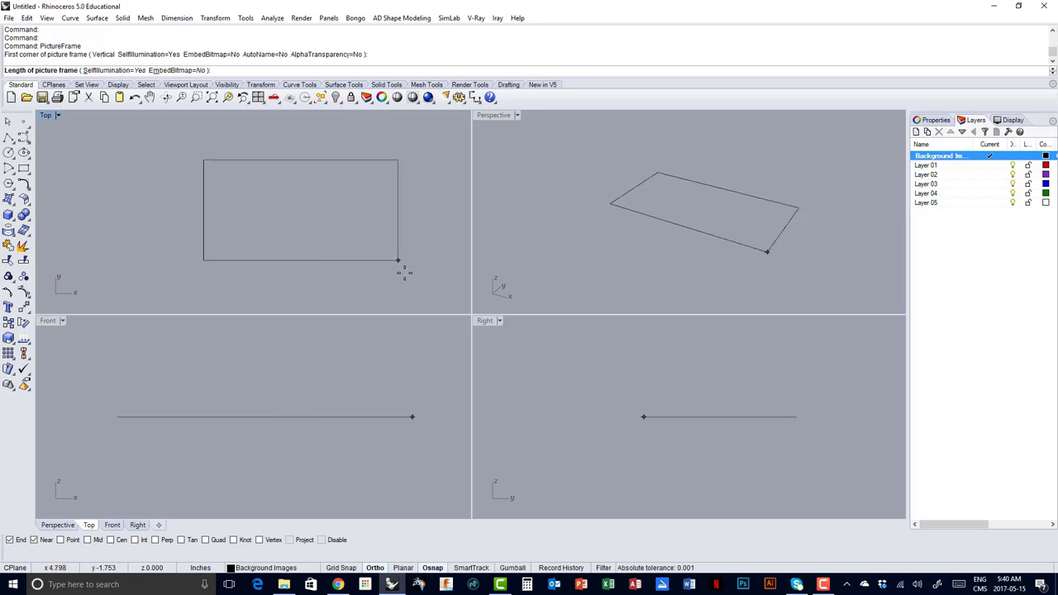
pyautogui.click(415, 261)
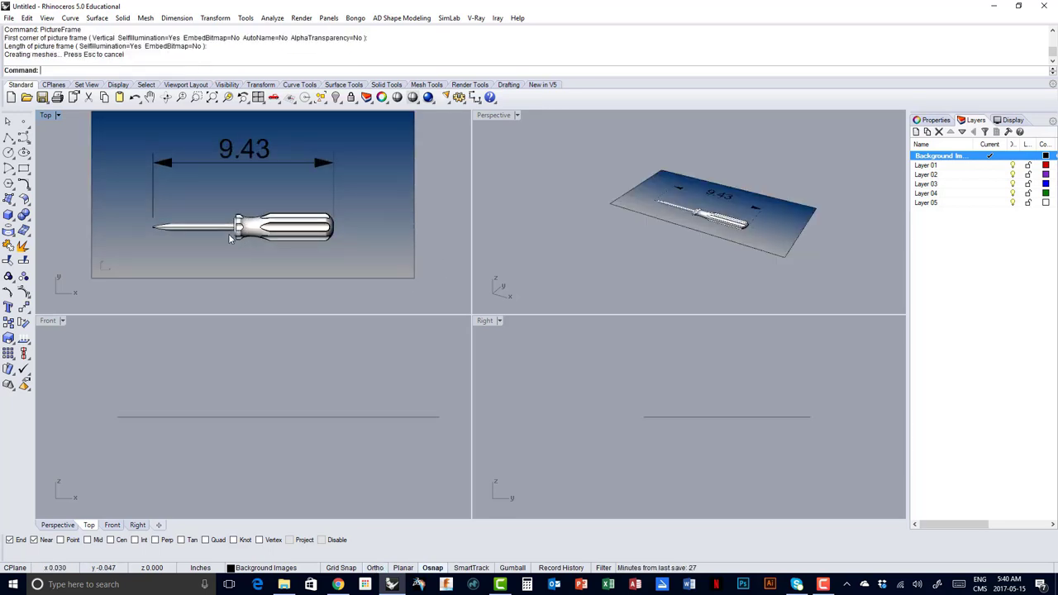
# - Maximize the Top viewport with the whole screwdriver picture in view
pyautogui.scroll(-1, 221, 225)
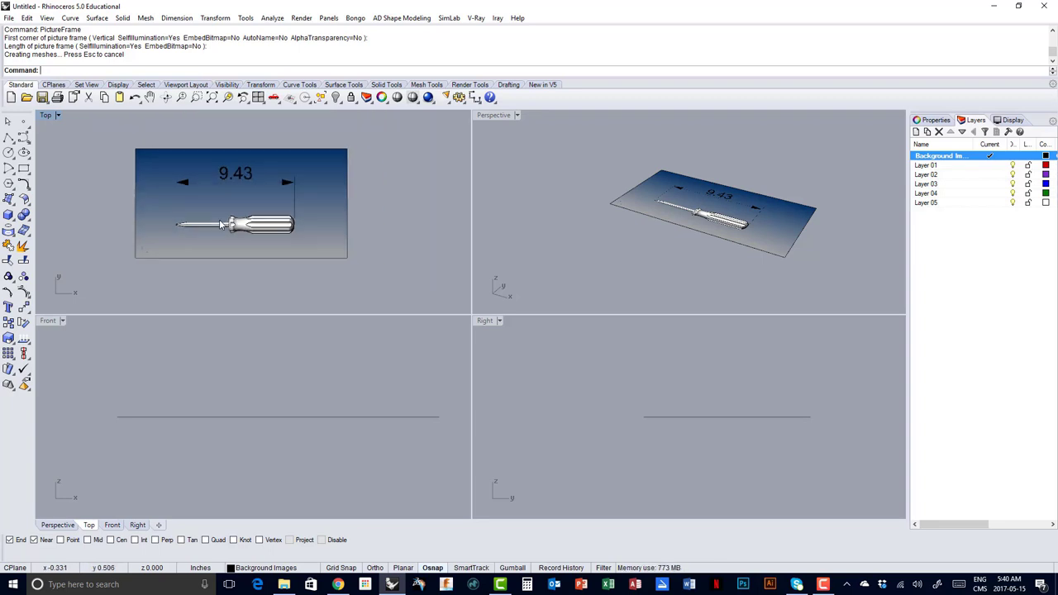
pyautogui.scroll(-1, 220, 200)
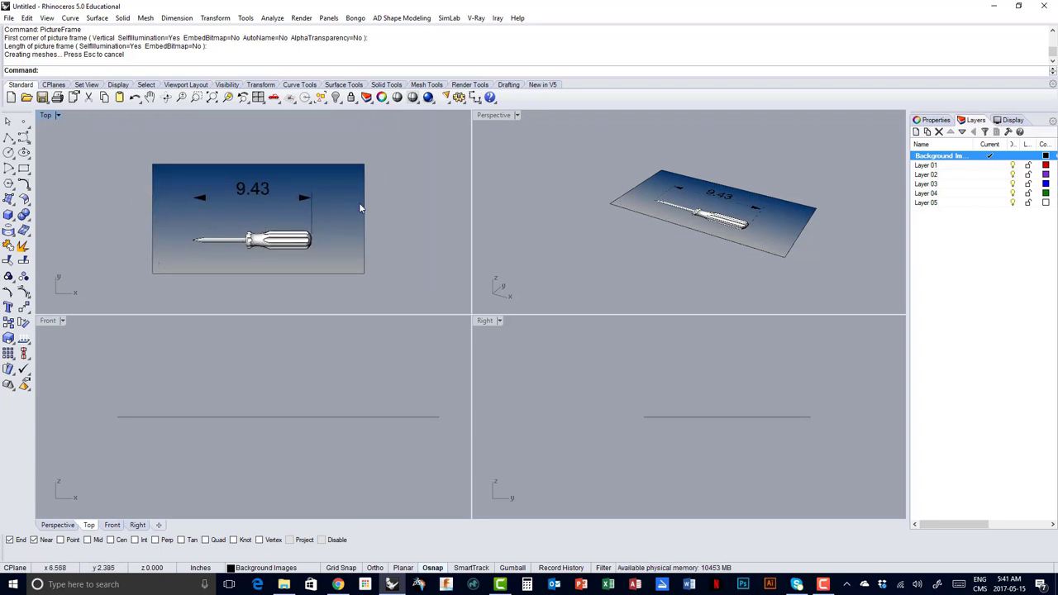
pyautogui.scroll(1, 237, 193)
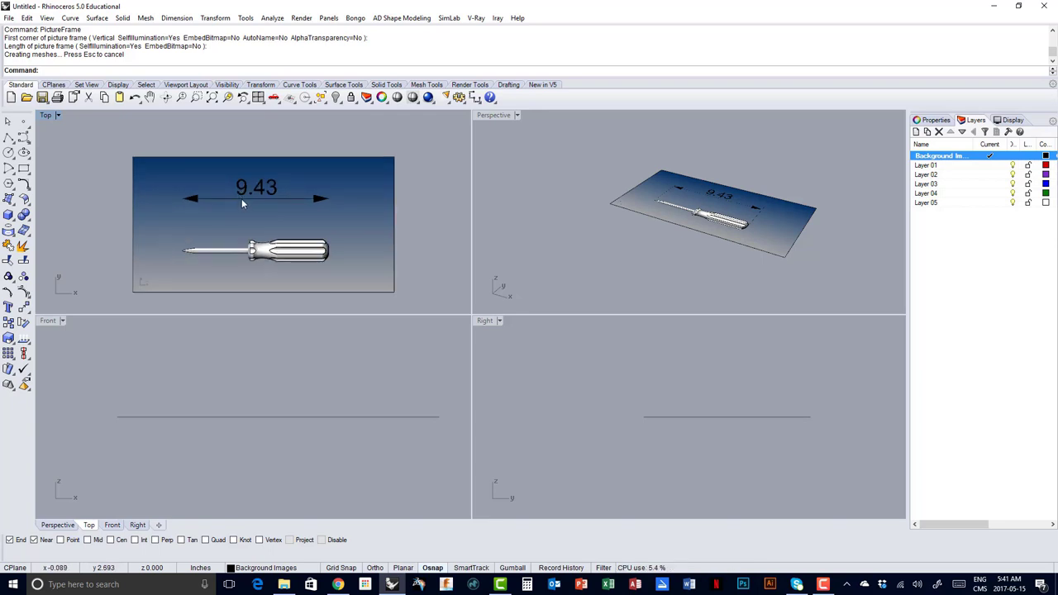
pyautogui.doubleClick(45, 115)
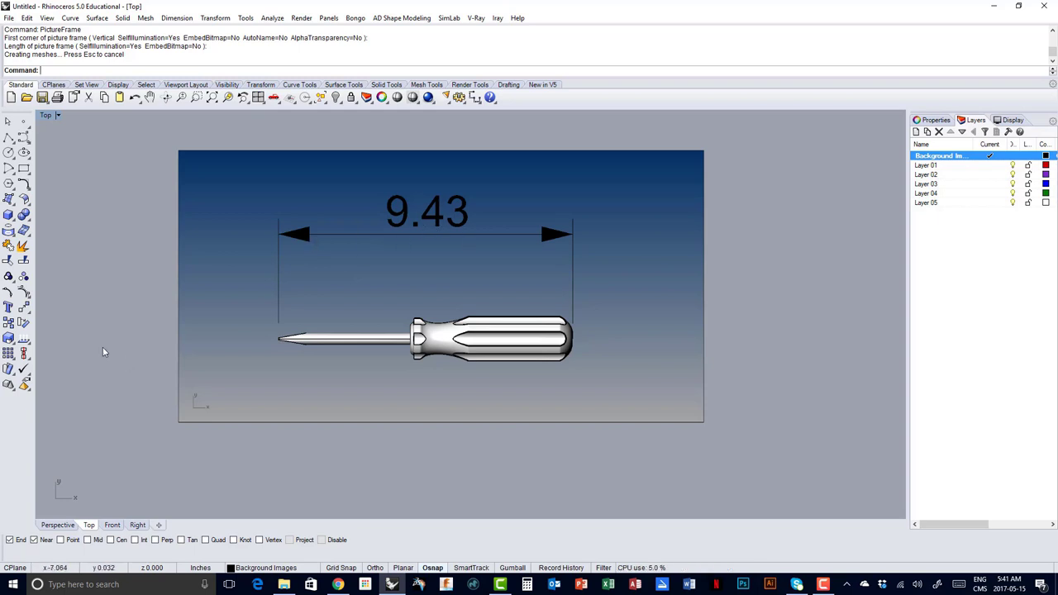
# - Place a trial horizontal dimension across the screwdriver's full length above the picture and delete it after reading
pyautogui.click(476, 99)
pyautogui.click(476, 120)
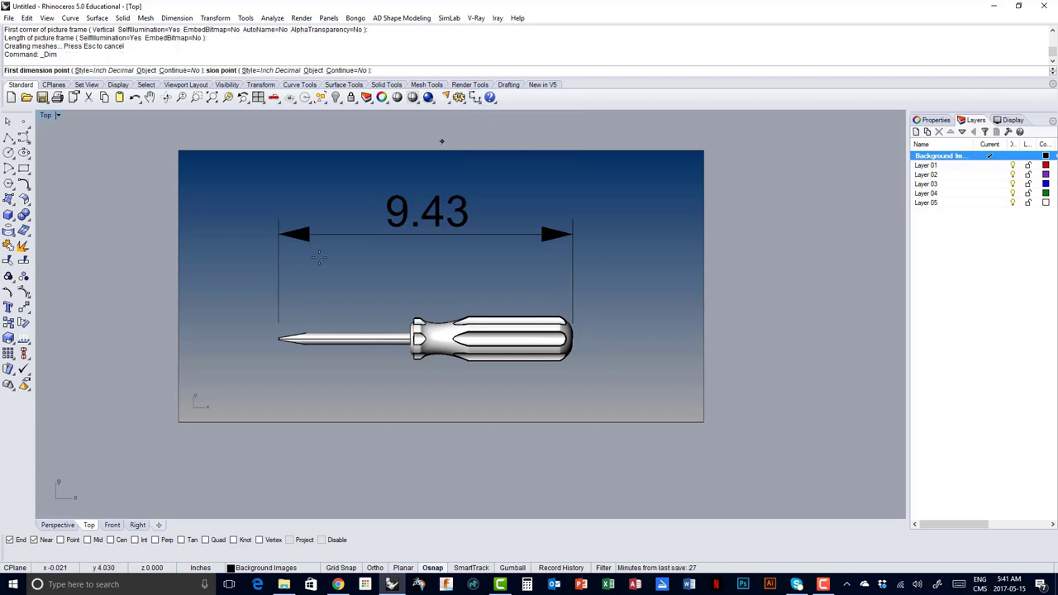
pyautogui.click(278, 327)
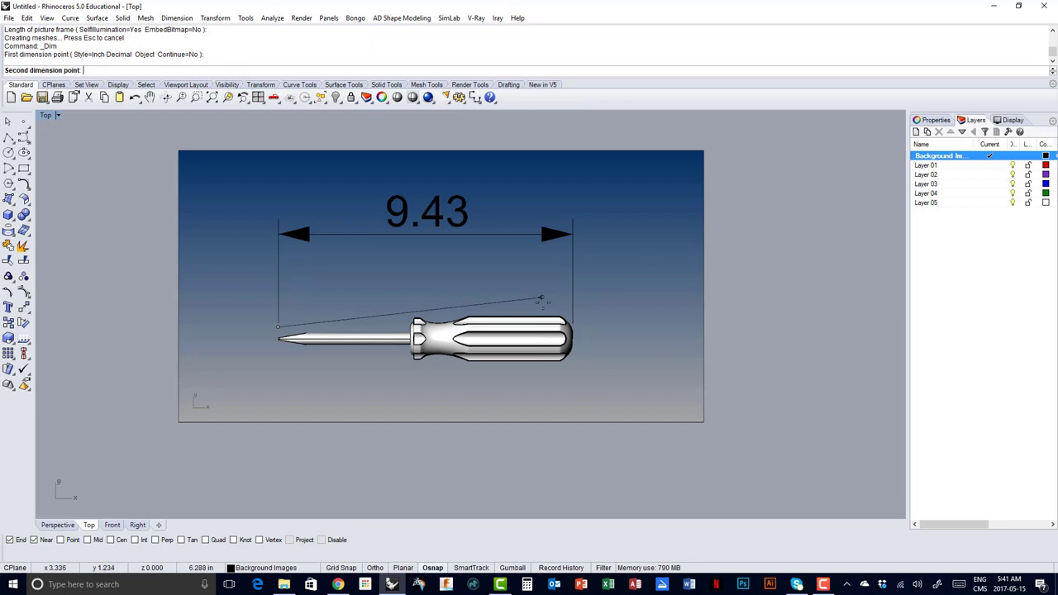
pyautogui.click(573, 329)
pyautogui.moveTo(449, 159); pyautogui.dragTo(444, 246, button='right')
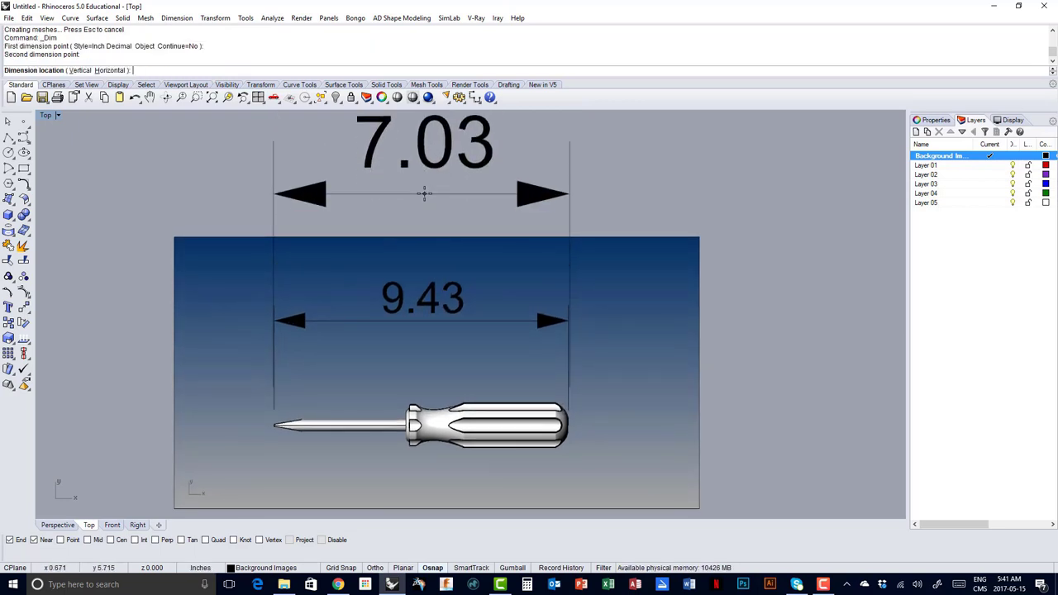
pyautogui.click(424, 193)
pyautogui.scroll(-3, 471, 190)
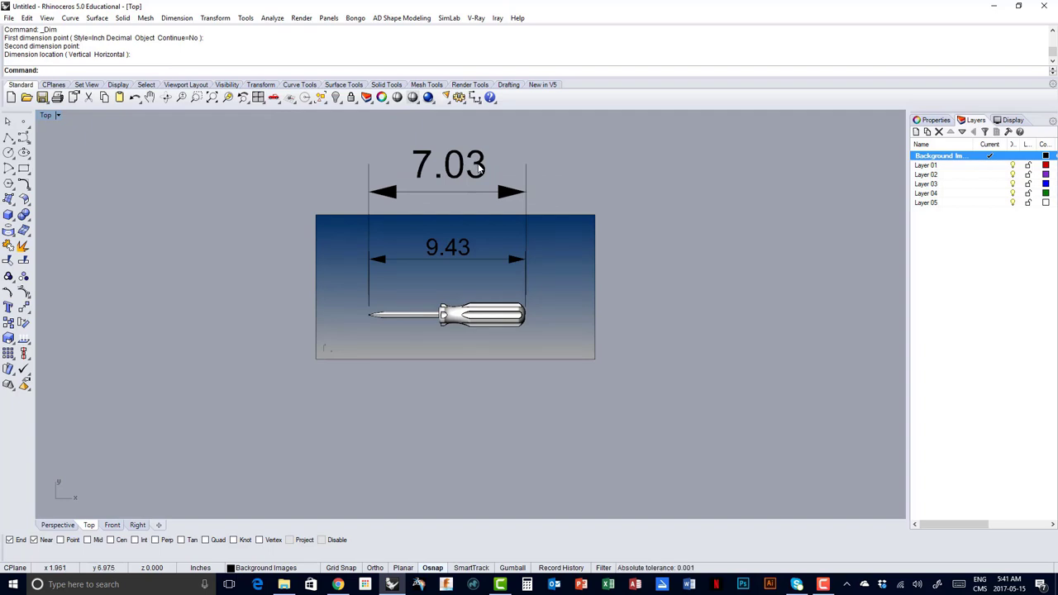
pyautogui.click(478, 165)
pyautogui.press('Delete')
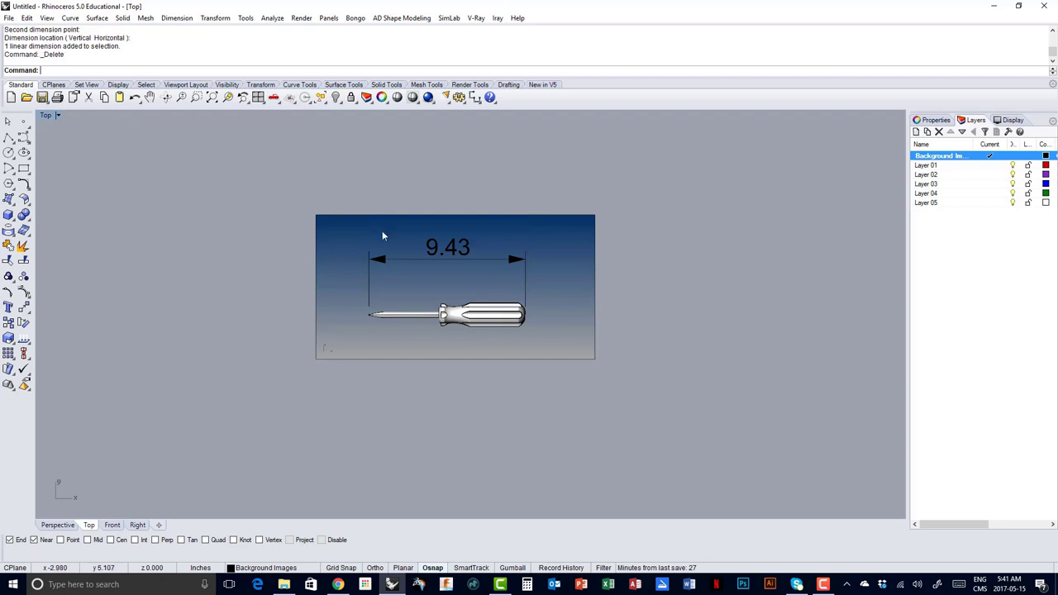
# - Measure the distance between the lower ends of the pictured dimension's two extension lines, keeping the measurement horizontal
pyautogui.scroll(4, 233, 345)
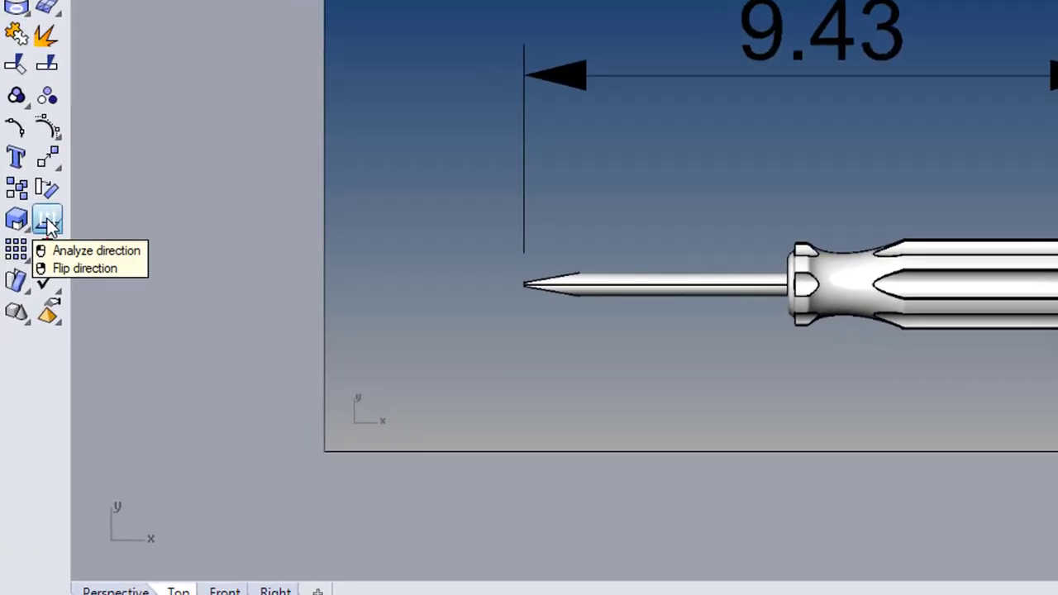
pyautogui.click(47, 225)
pyautogui.moveTo(106, 220); pyautogui.dragTo(125, 206)
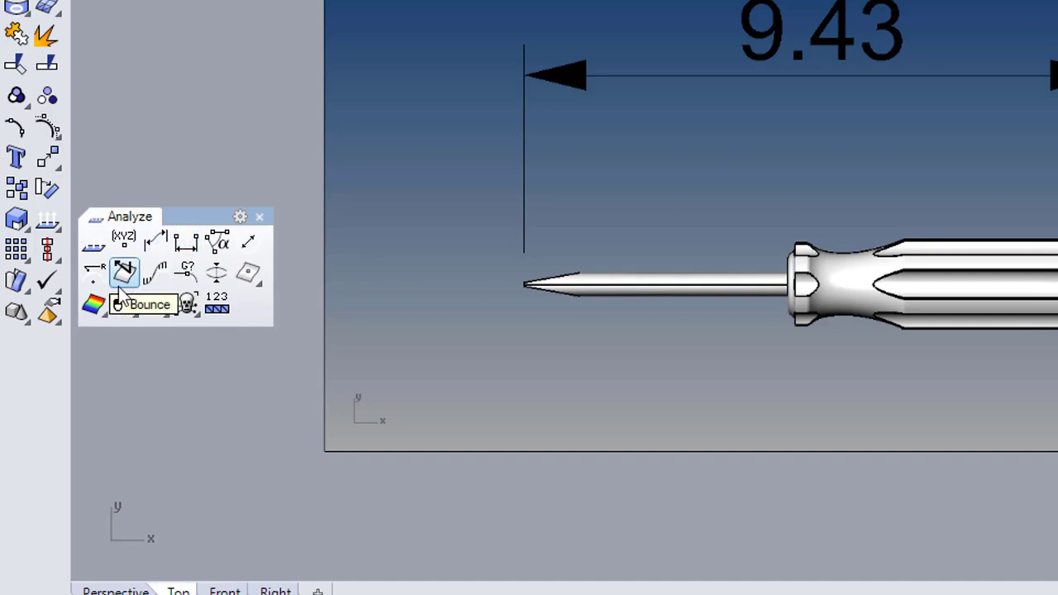
pyautogui.click(187, 248)
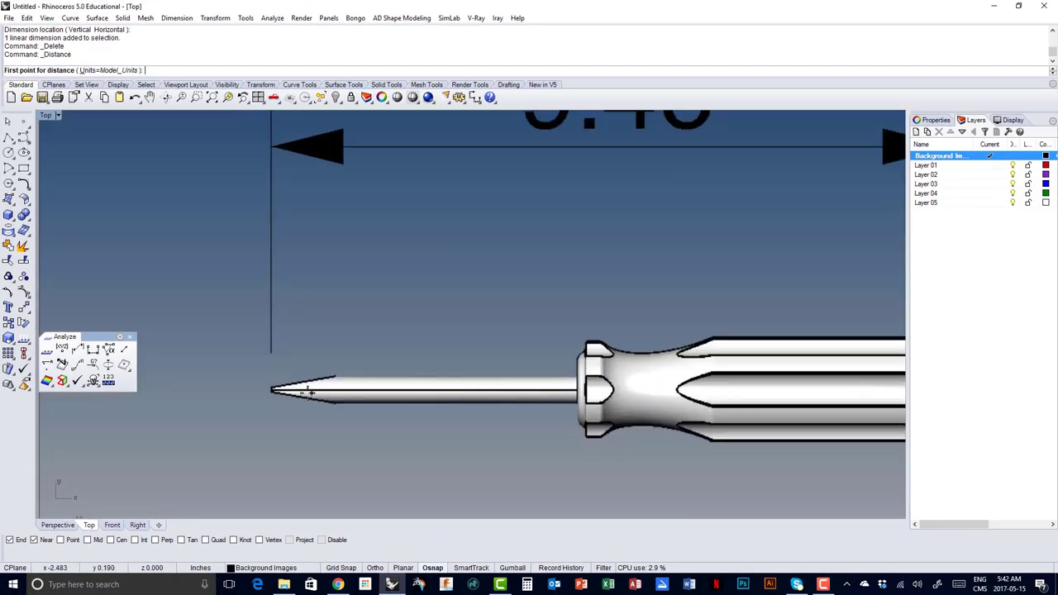
pyautogui.scroll(5, 253, 338)
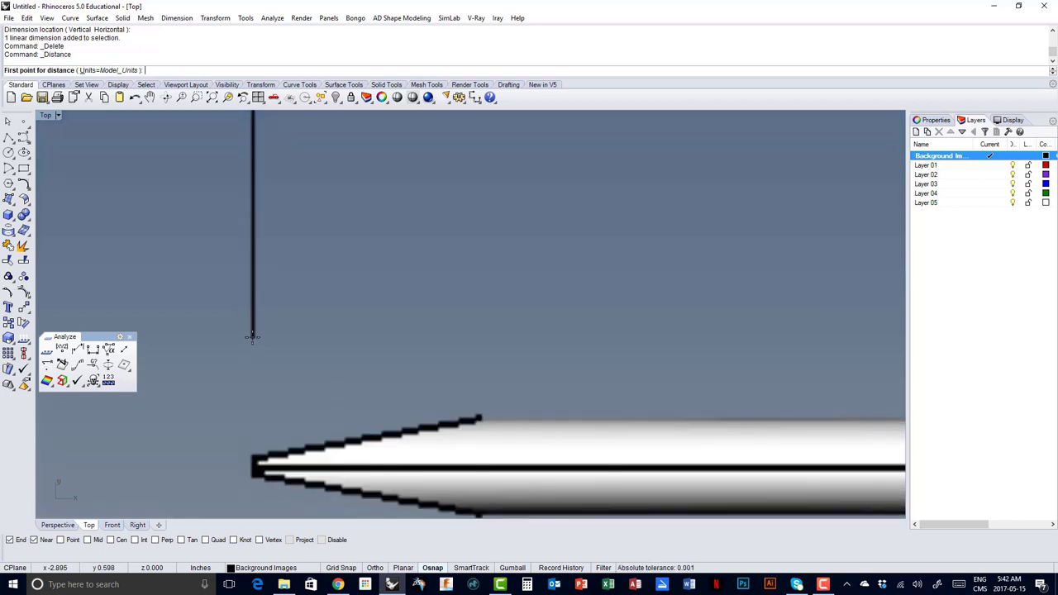
pyautogui.click(253, 337)
pyautogui.scroll(-5, 272, 361)
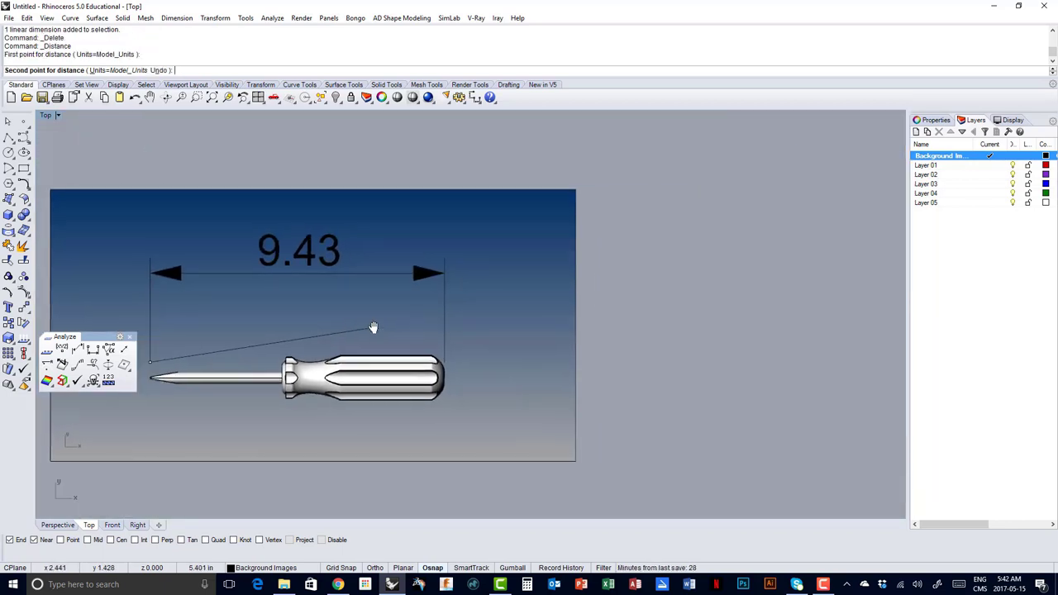
pyautogui.scroll(5, 425, 364)
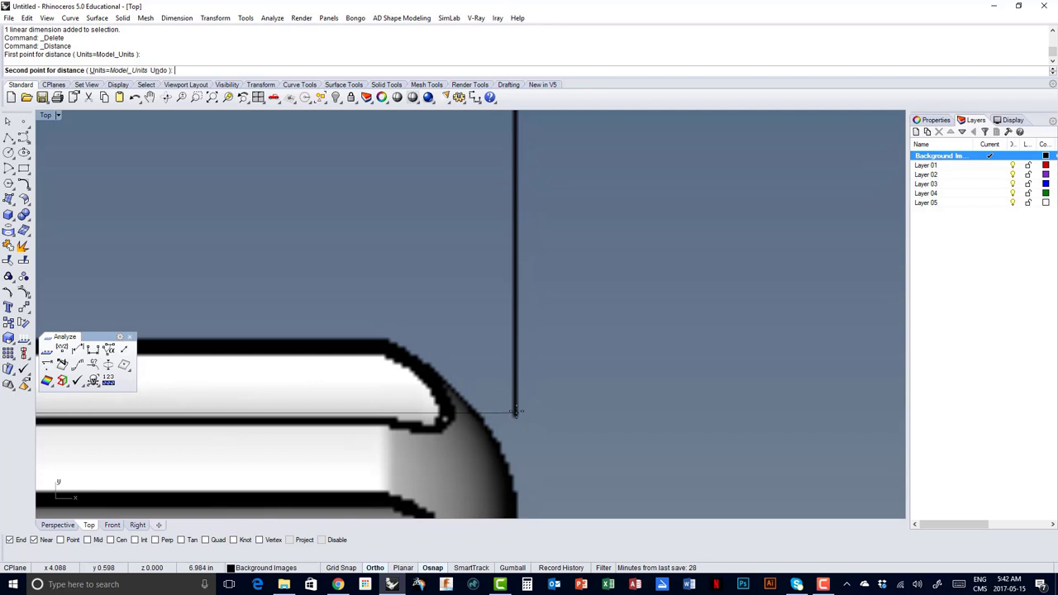
pyautogui.keyDown('shift'); pyautogui.click(515, 411); pyautogui.keyUp('shift')
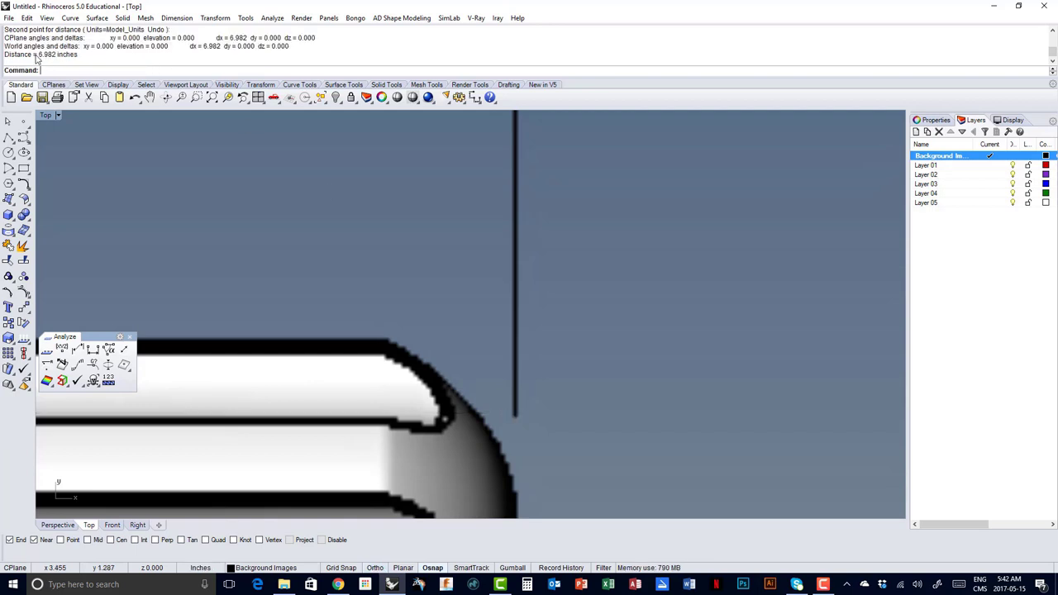
# - Place a point object exactly at the screwdriver's tip in the picture
pyautogui.scroll(-3, 384, 258)
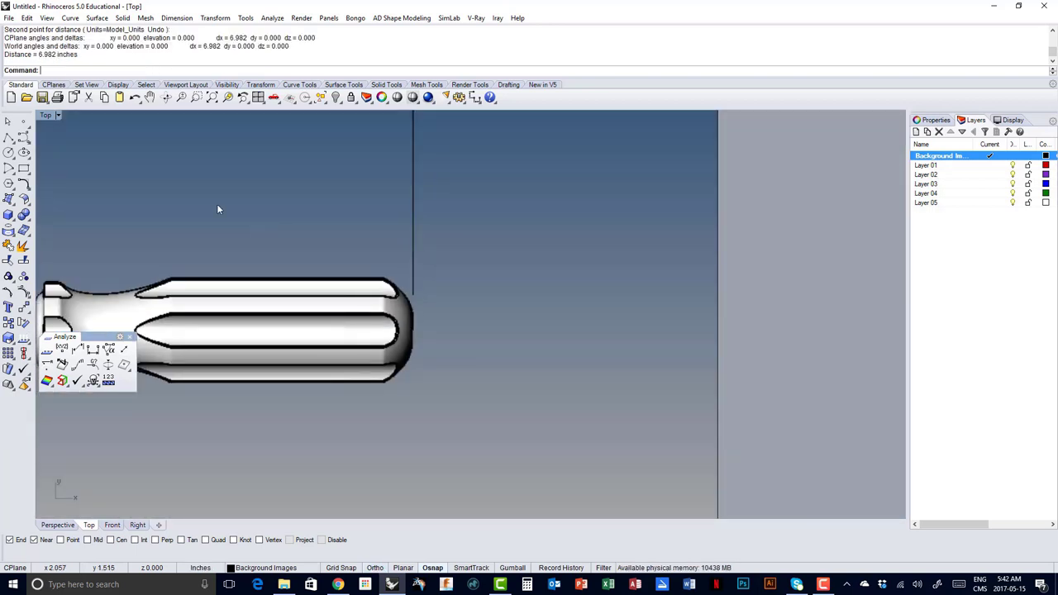
pyautogui.scroll(-5, 402, 273)
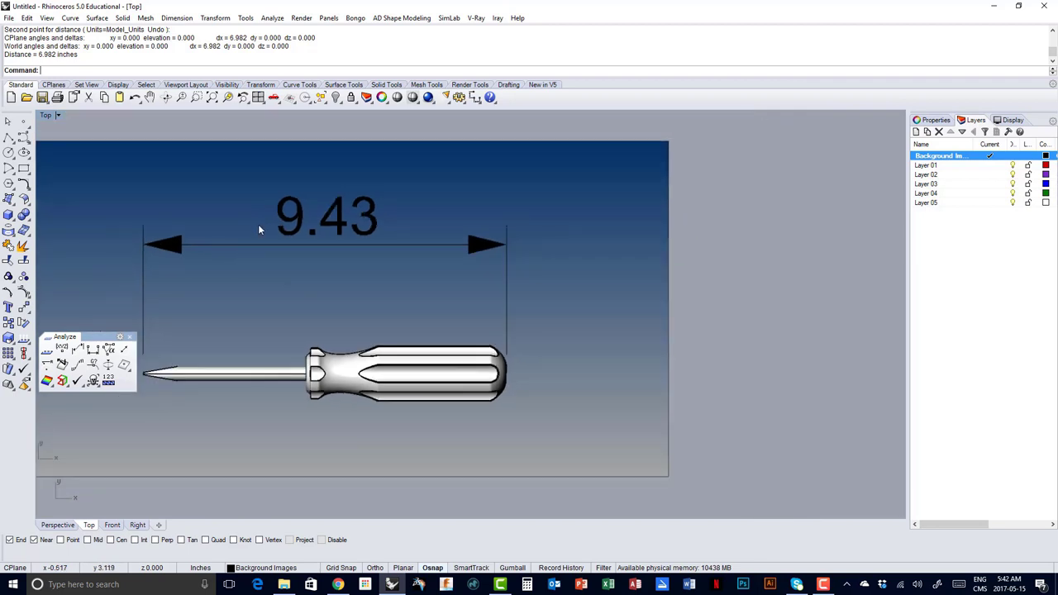
pyautogui.scroll(-2, 260, 227)
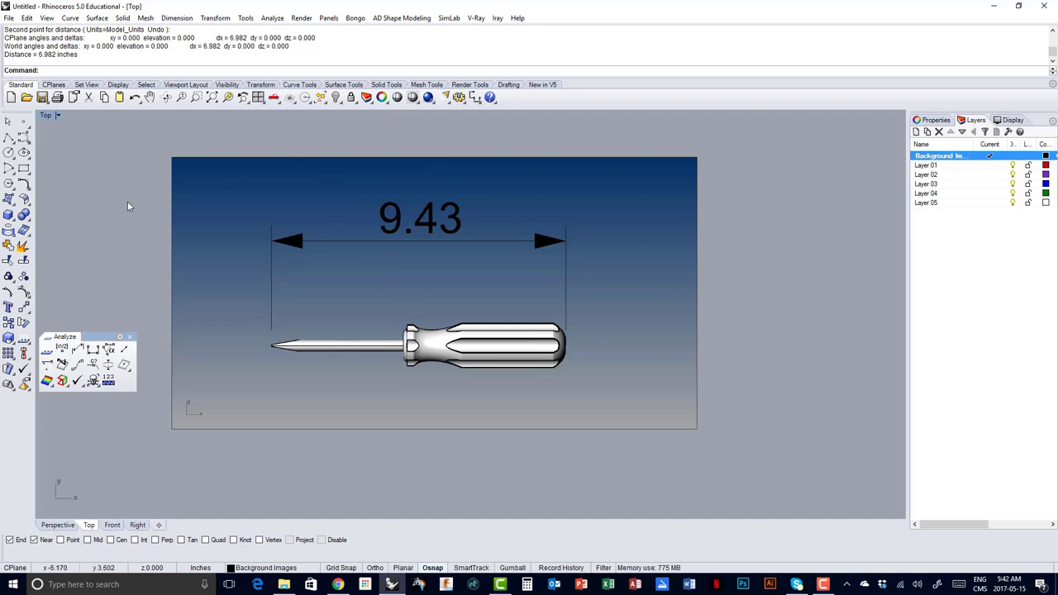
pyautogui.click(23, 122)
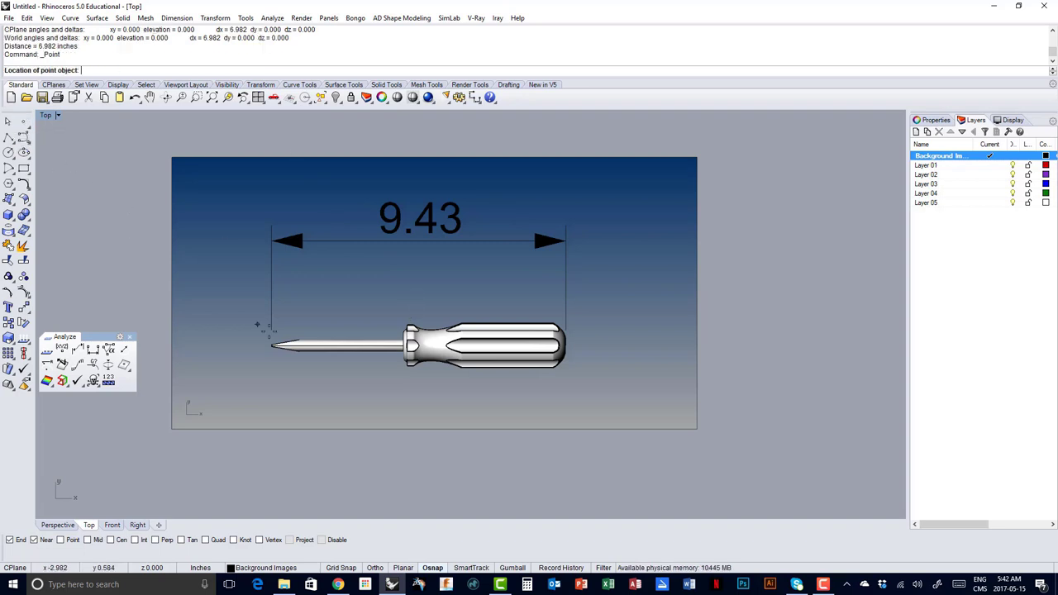
pyautogui.scroll(10, 266, 330)
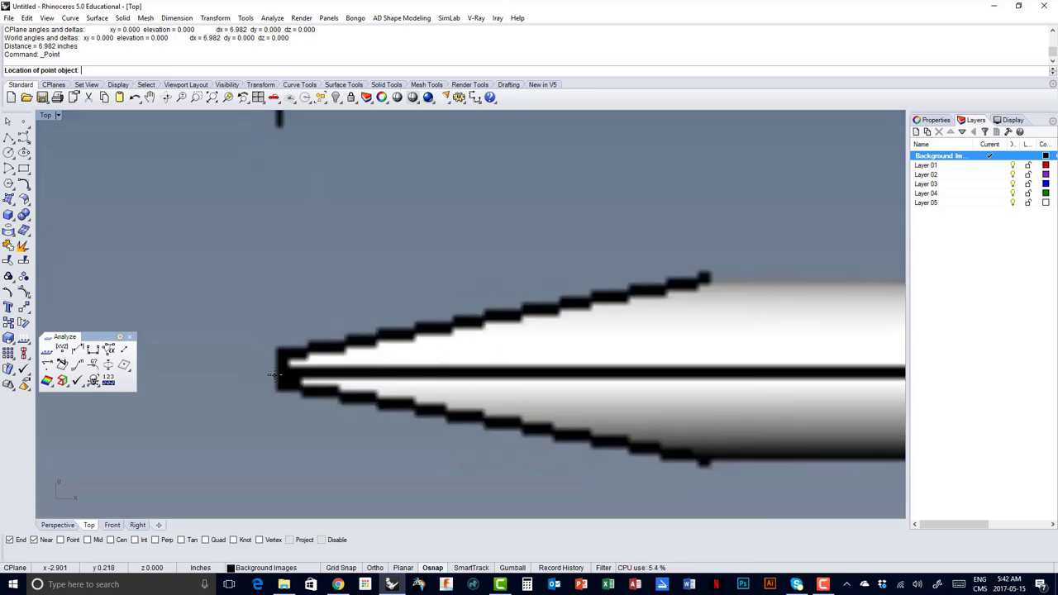
pyautogui.click(276, 373)
pyautogui.scroll(-3, 277, 376)
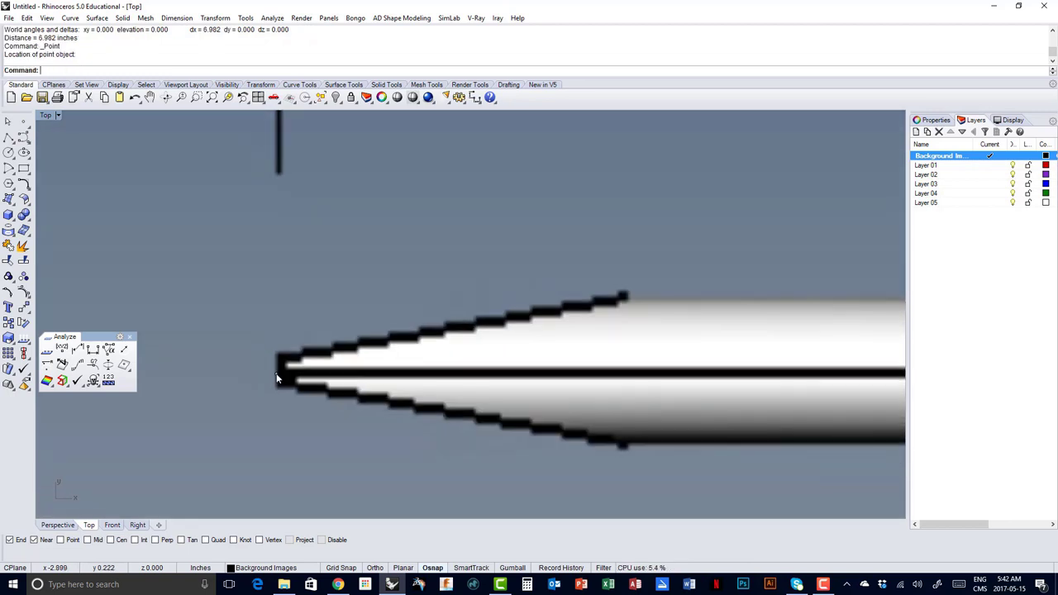
pyautogui.scroll(-2, 278, 376)
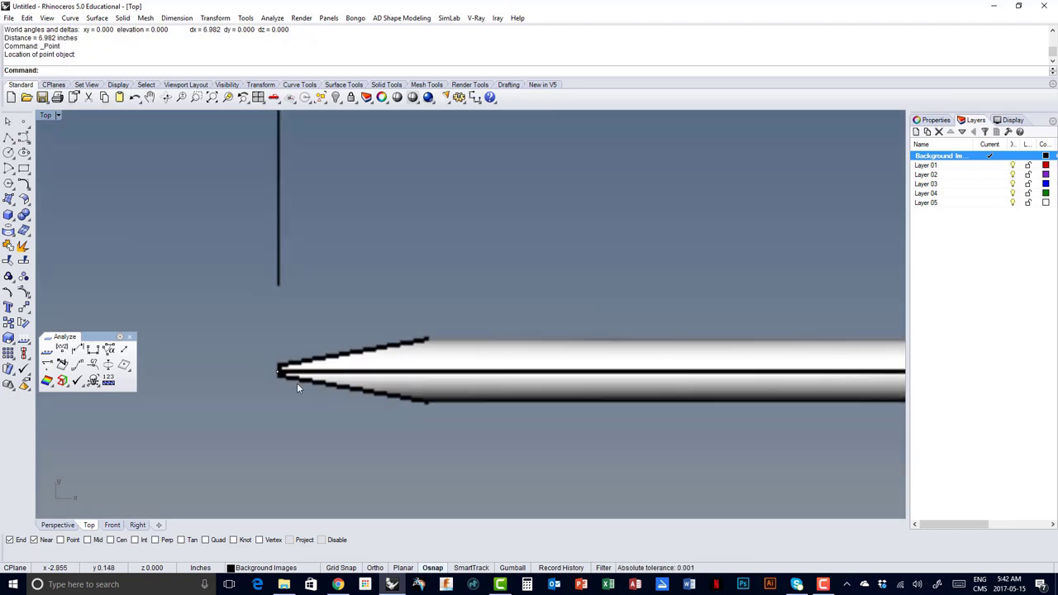
# - Start copying the point object at the screwdriver's tip from its own location, with Point as the only active object snap
pyautogui.scroll(-6, 279, 376)
pyautogui.scroll(3, 281, 370)
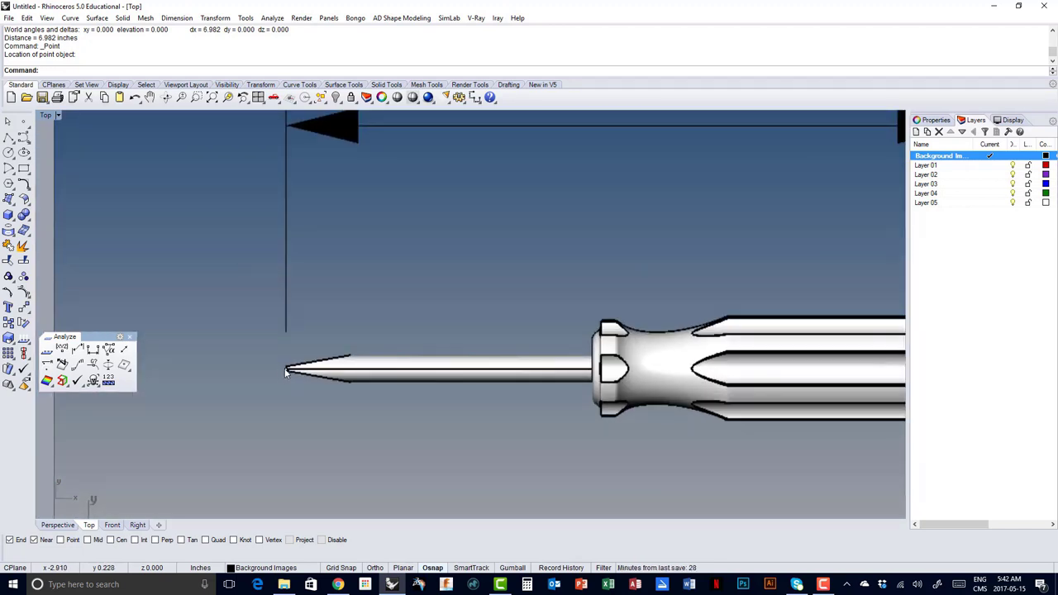
pyautogui.click(8, 323)
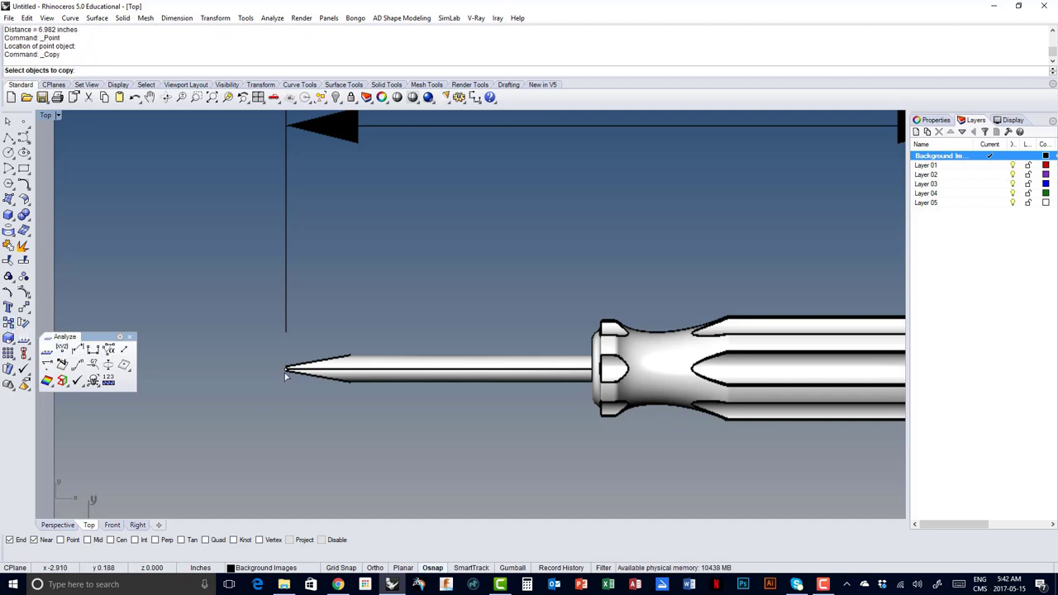
pyautogui.click(286, 374)
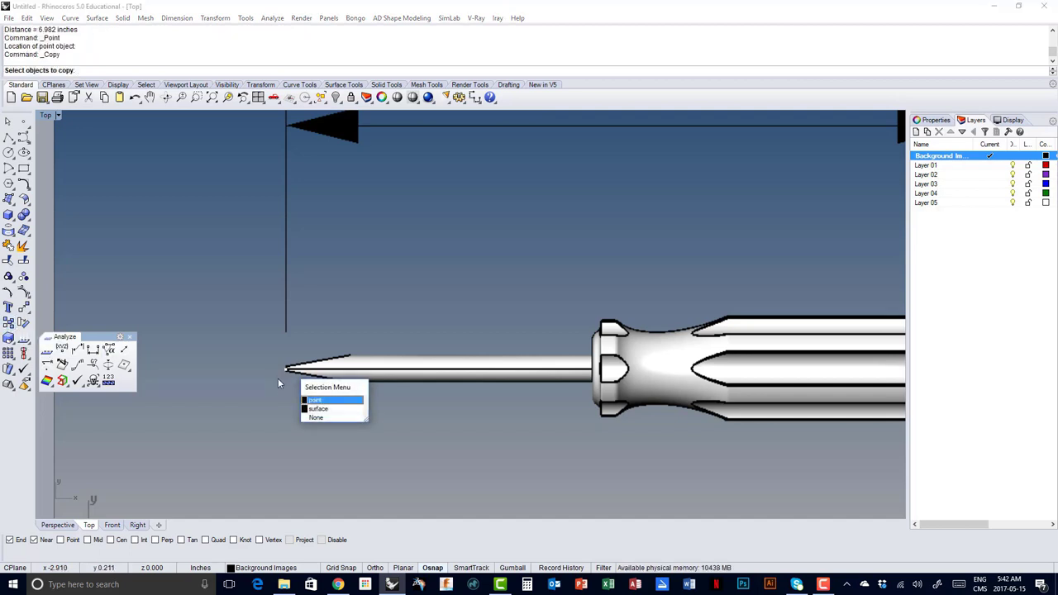
pyautogui.click(315, 401)
pyautogui.press('Return')
pyautogui.scroll(-1, 290, 381)
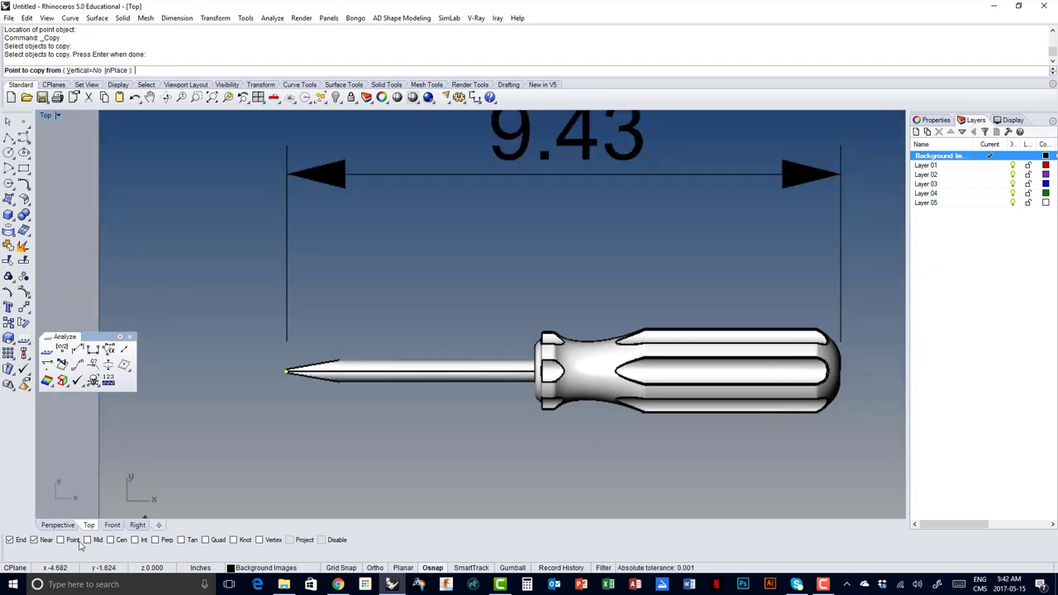
pyautogui.click(32, 542)
pyautogui.click(19, 543)
pyautogui.click(73, 542)
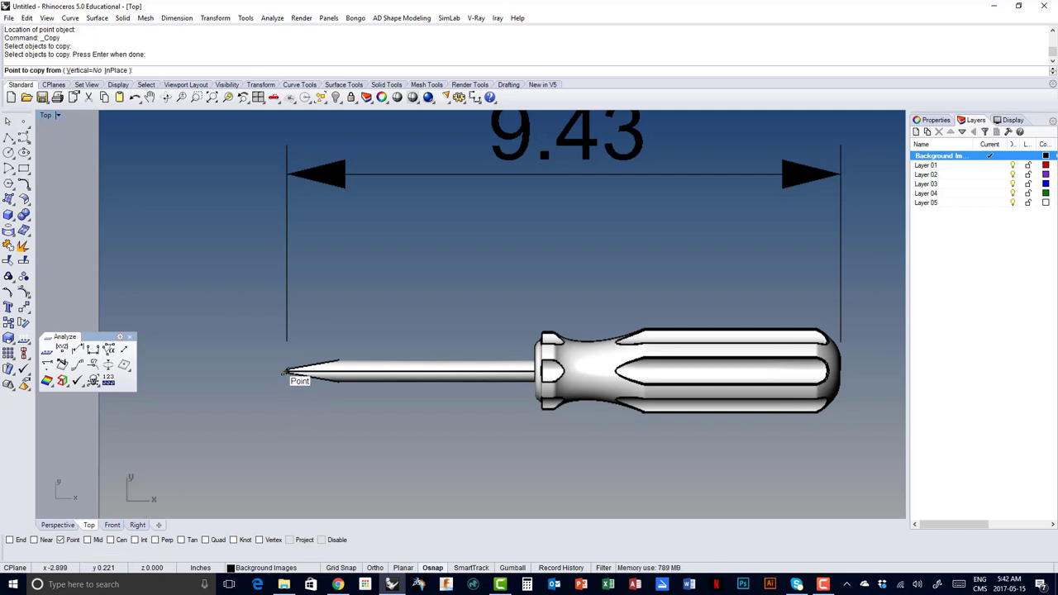
pyautogui.click(285, 372)
# - Place the copy of the tip point 9.43 inches away, straight horizontally beyond the handle, and finish copying
pyautogui.scroll(-2, 377, 413)
pyautogui.scroll(4, 405, 353)
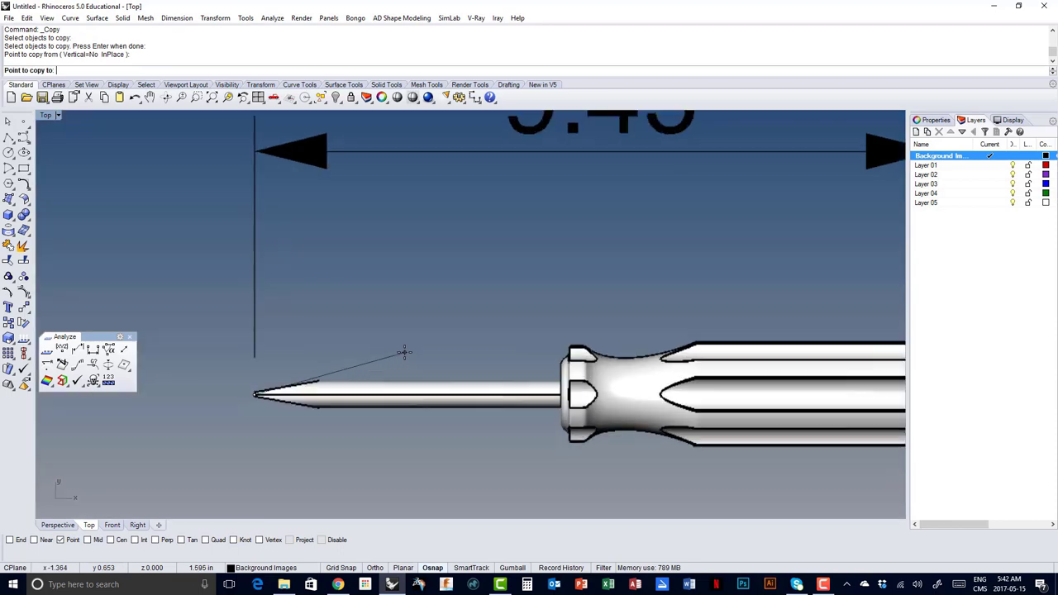
pyautogui.scroll(2, 404, 353)
pyautogui.scroll(-3, 405, 352)
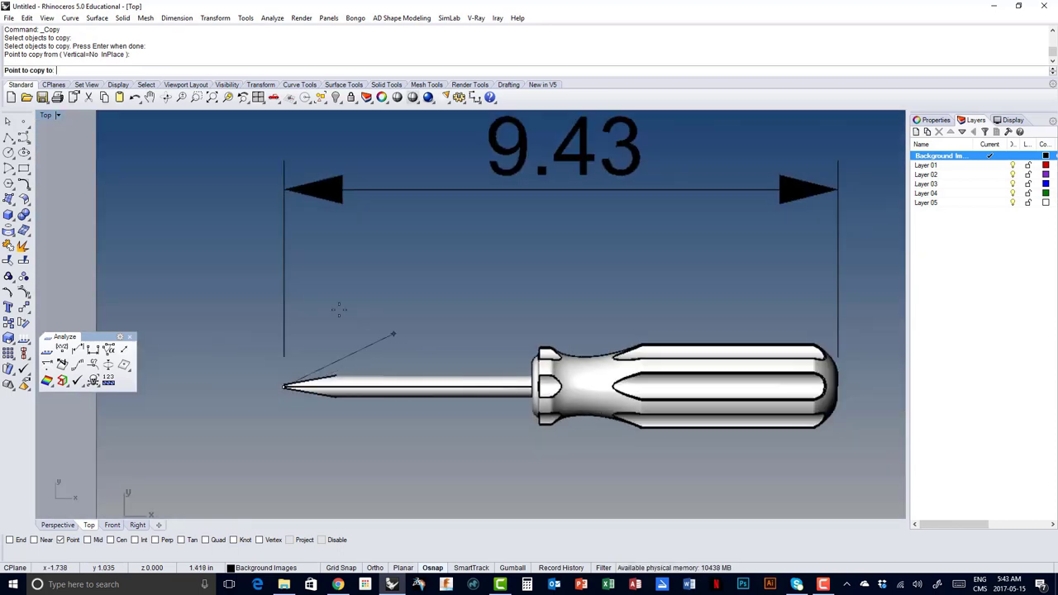
pyautogui.scroll(3, 401, 326)
pyautogui.scroll(-2, 401, 314)
pyautogui.scroll(-3, 401, 306)
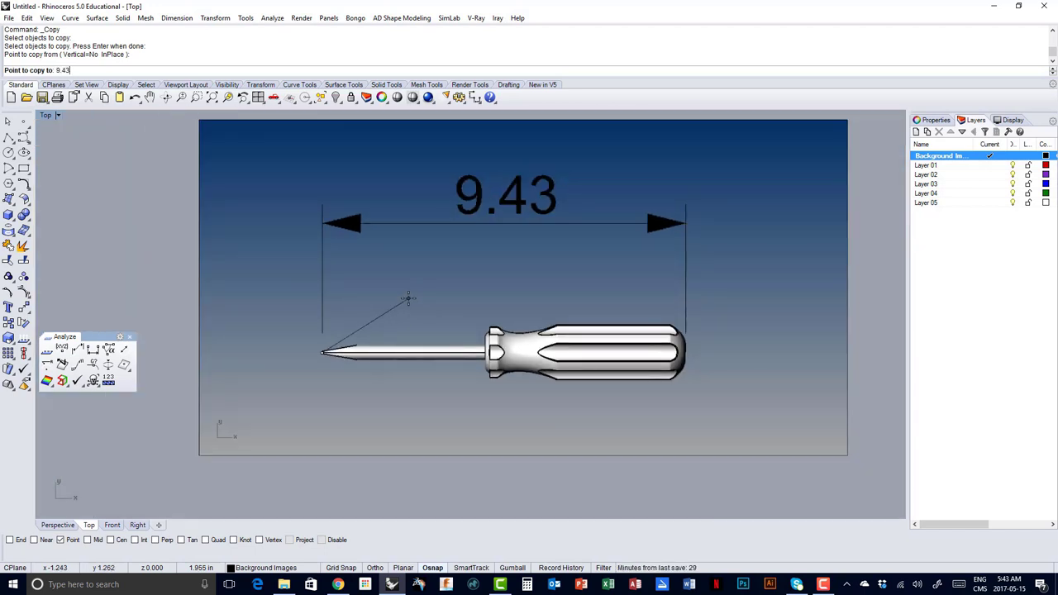
pyautogui.press('Return')
pyautogui.scroll(-3, 527, 352)
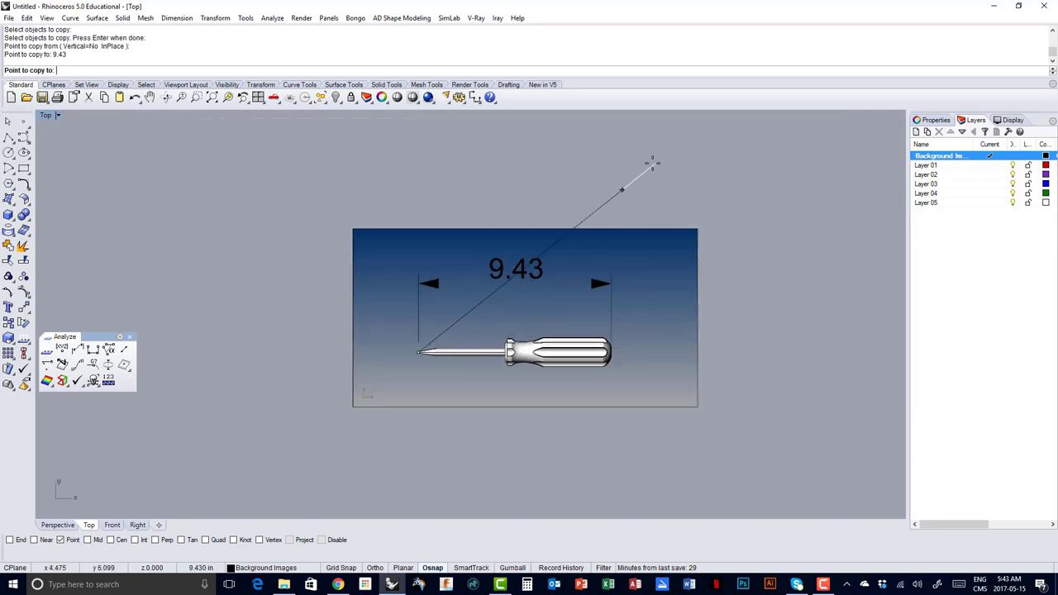
pyautogui.press('shift')
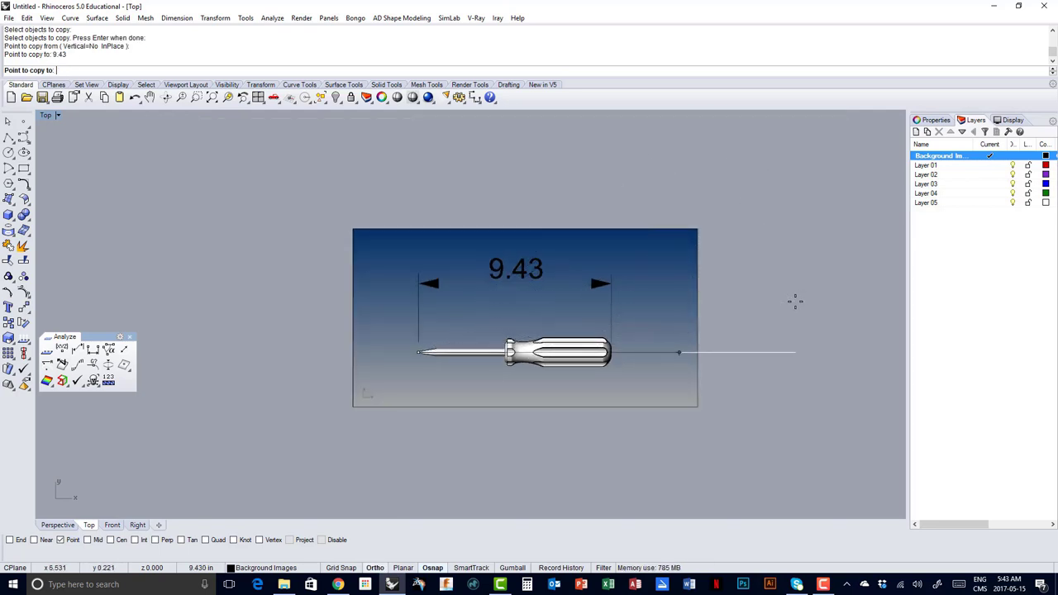
pyautogui.click(756, 387)
pyautogui.press('Return')
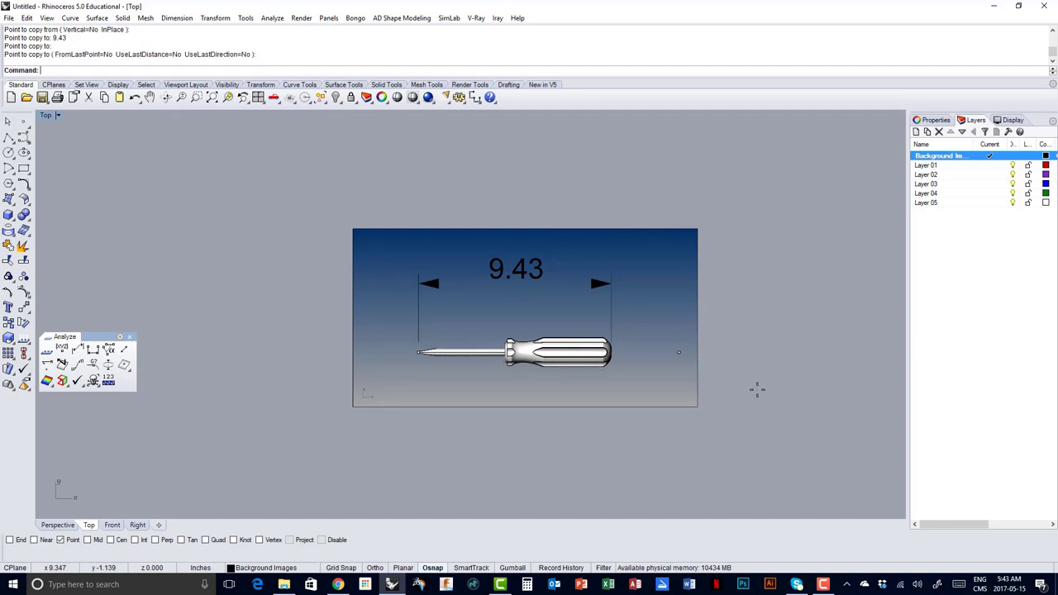
# - Measure the distance between the point at the screwdriver's tip and its copy beyond the handle
pyautogui.click(683, 360)
pyautogui.click(701, 381)
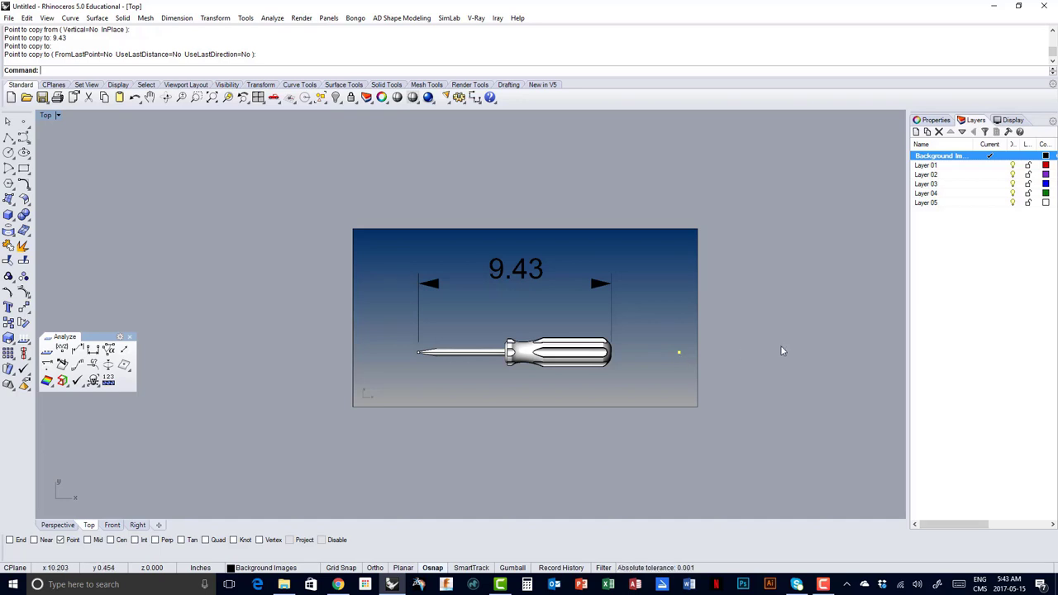
pyautogui.click(93, 350)
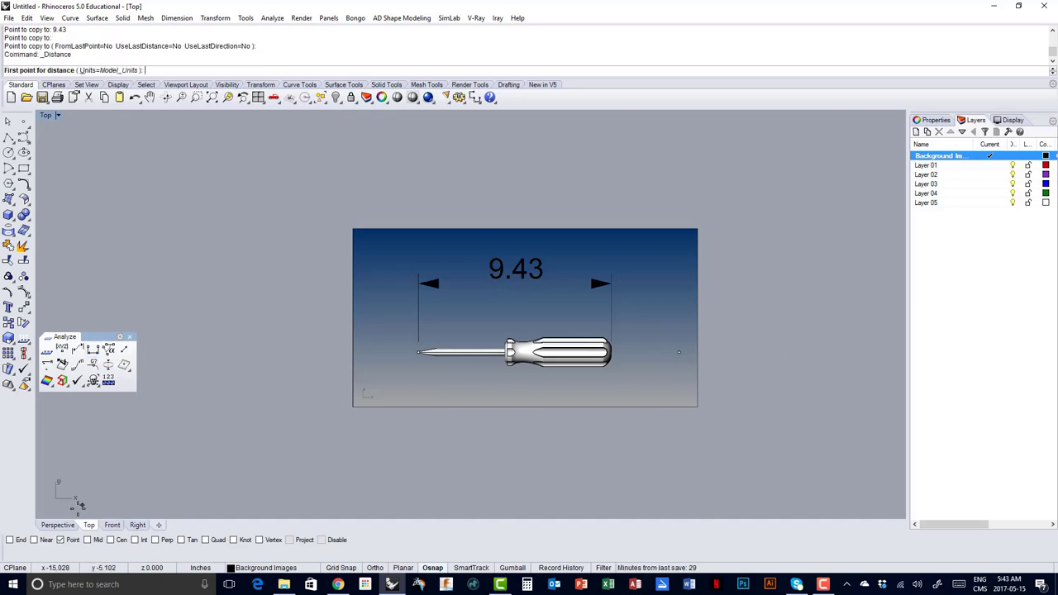
pyautogui.click(62, 539)
pyautogui.click(419, 353)
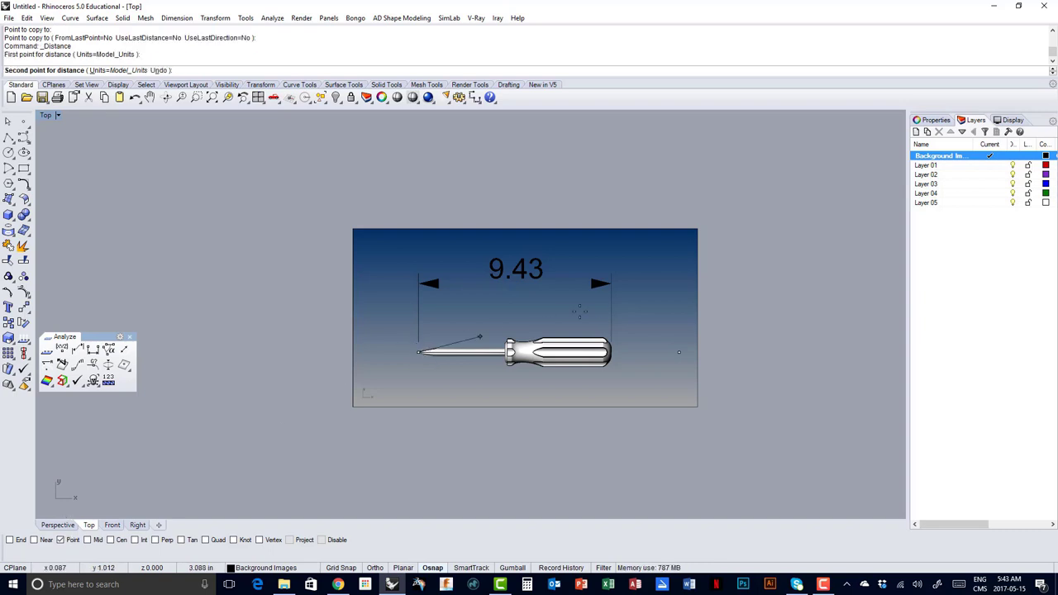
pyautogui.click(681, 354)
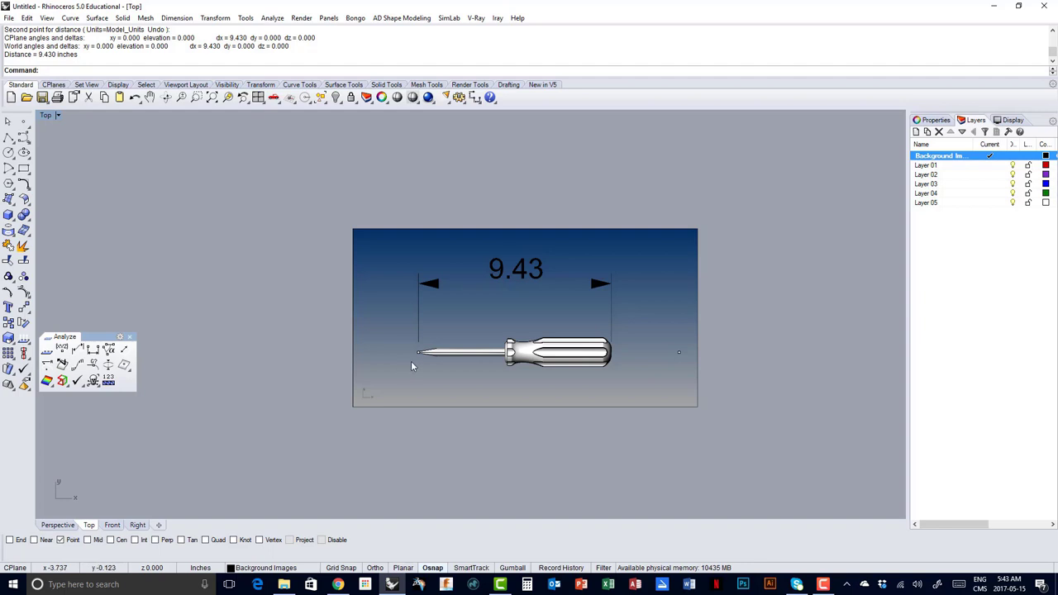
# - Start a 2D scale of the screwdriver picture with the point at the tip as the origin
pyautogui.scroll(2, 475, 366)
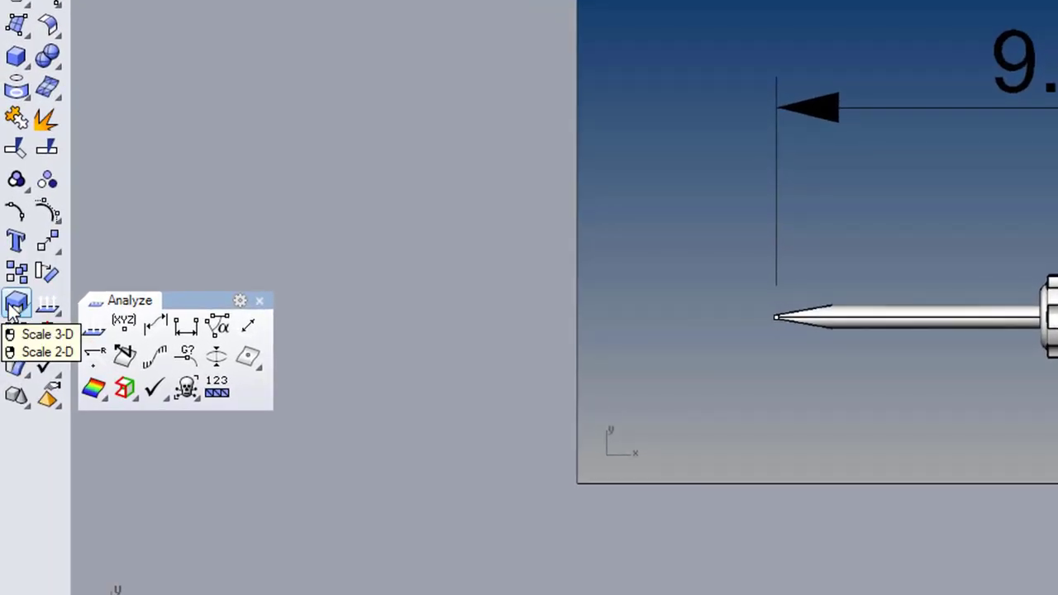
pyautogui.click(15, 307)
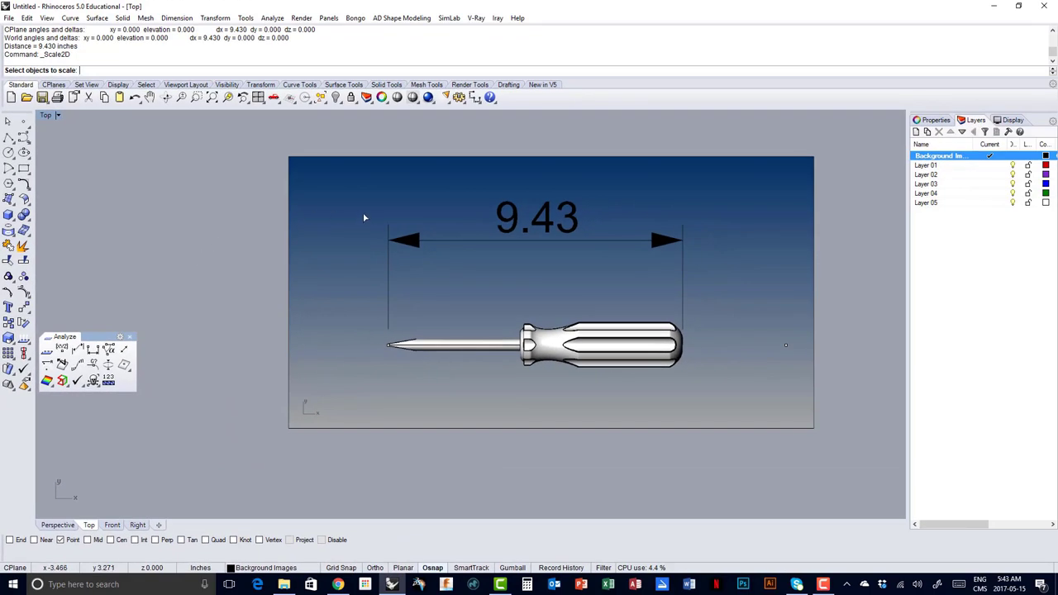
pyautogui.click(363, 214)
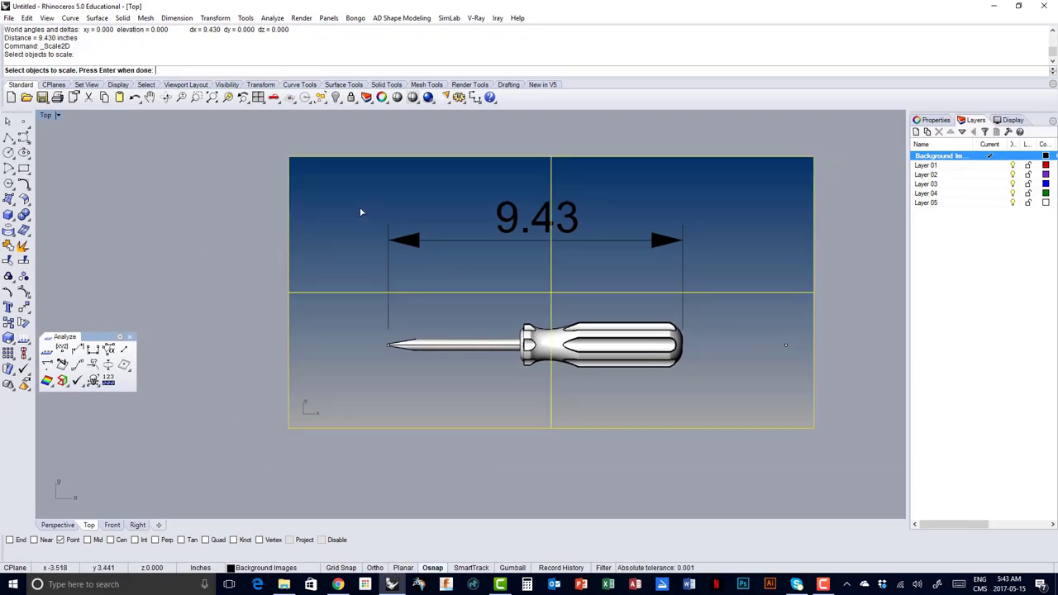
pyautogui.press('Return')
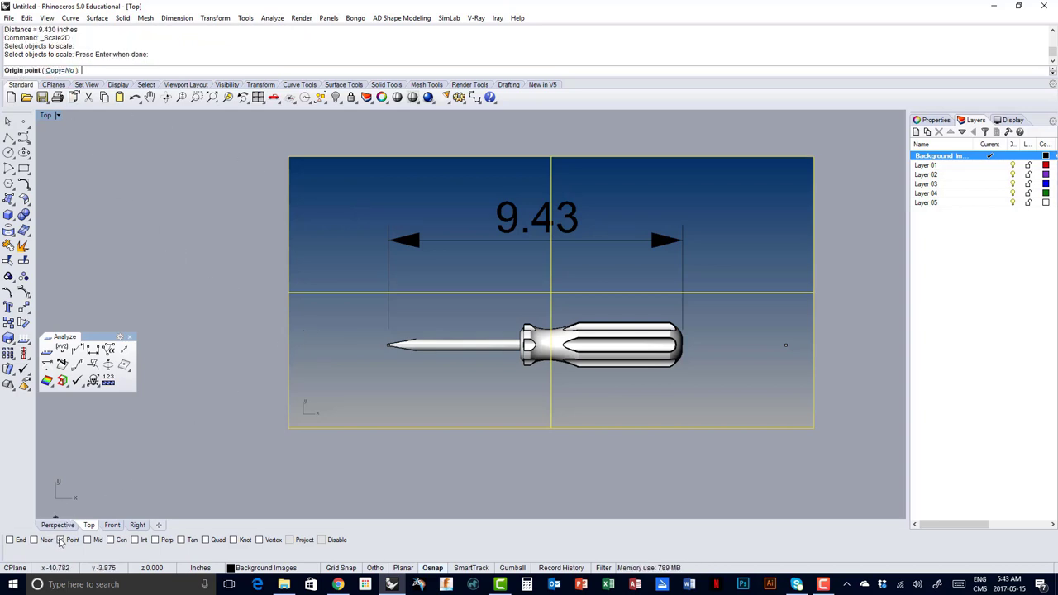
pyautogui.click(388, 346)
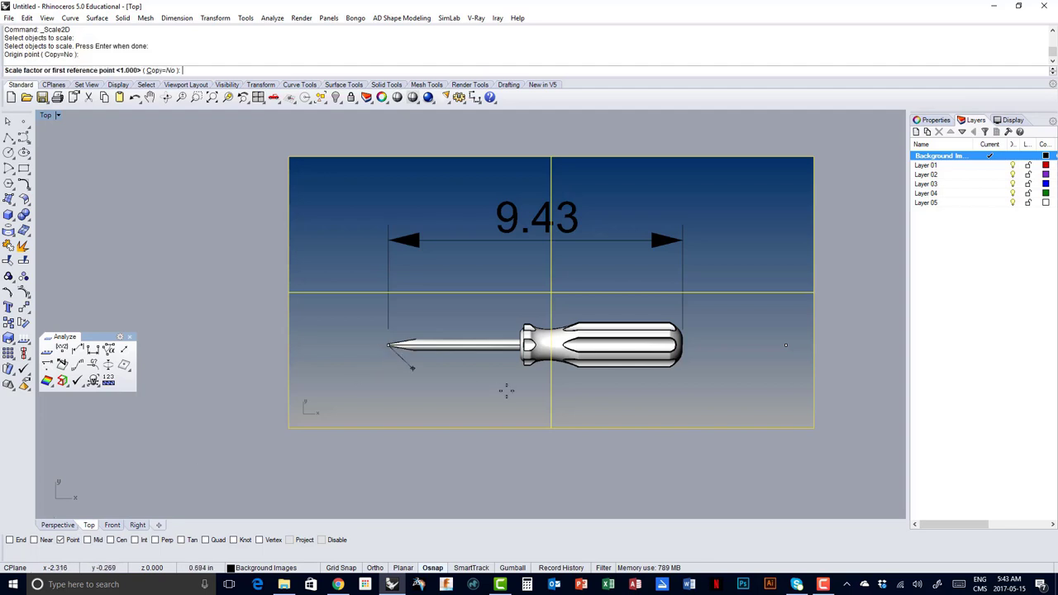
# - Scale the picture from the dimension's extension line at the handle end to the copied point, keeping the reference horizontal
pyautogui.scroll(2, 600, 380)
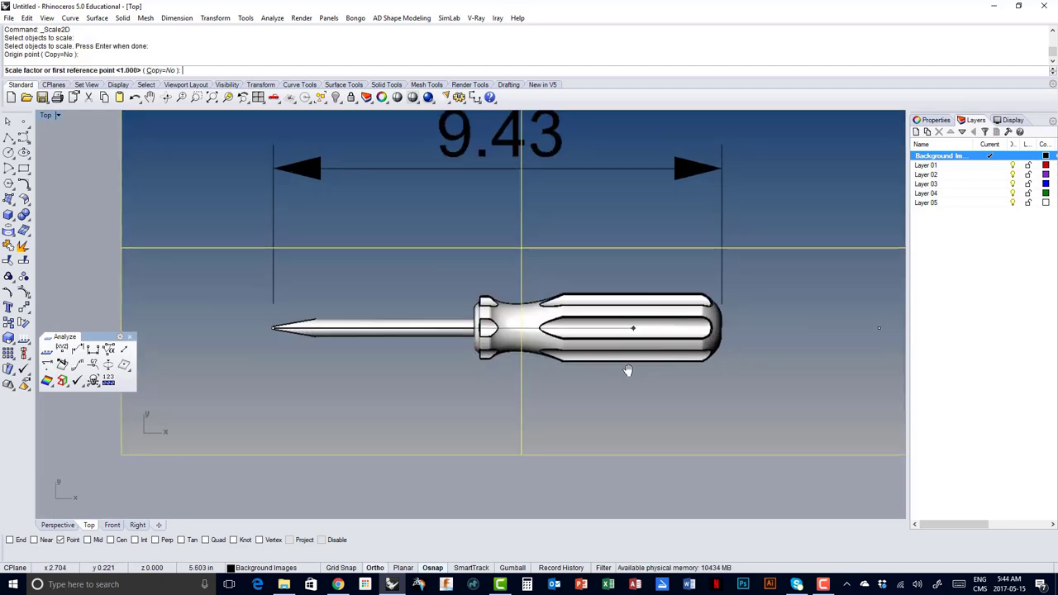
pyautogui.scroll(5, 633, 369)
pyautogui.scroll(2, 568, 357)
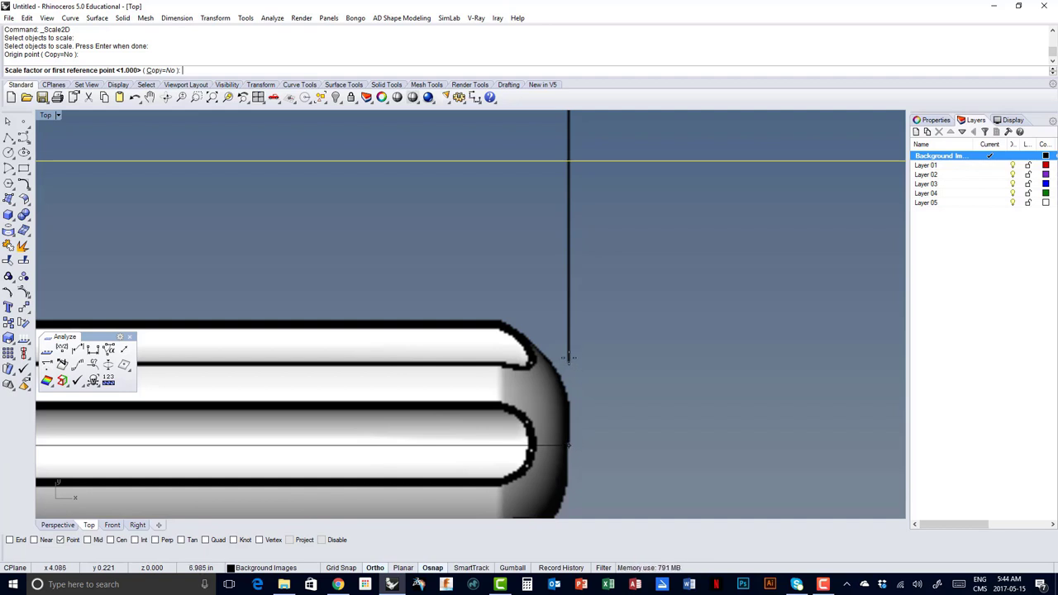
pyautogui.click(568, 357)
pyautogui.scroll(-3, 568, 357)
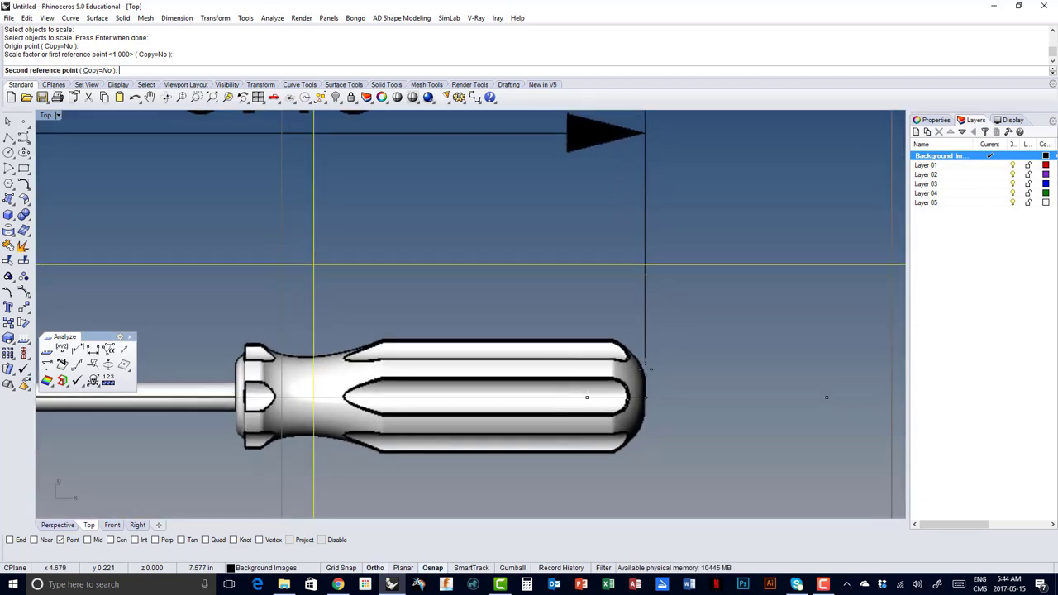
pyautogui.moveTo(721, 348); pyautogui.dragTo(570, 347, button='right')
pyautogui.scroll(1, 570, 347)
pyautogui.moveTo(496, 372); pyautogui.dragTo(533, 384, button='right')
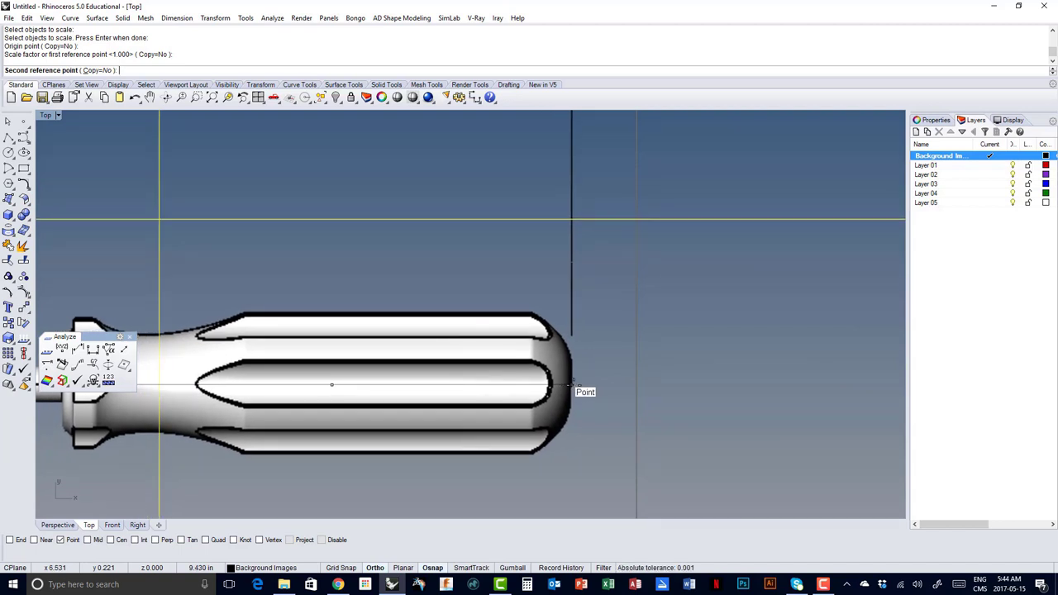
pyautogui.click(572, 385)
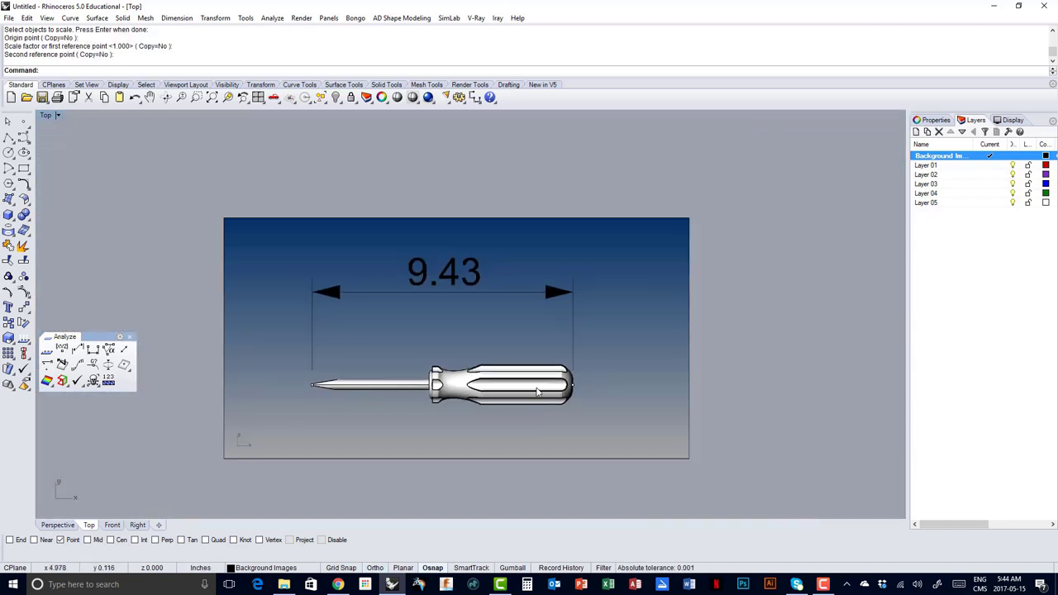
# - Select the scaled picture with both points and examine how the tip of the screwdriver lines up with its point
pyautogui.click(428, 313)
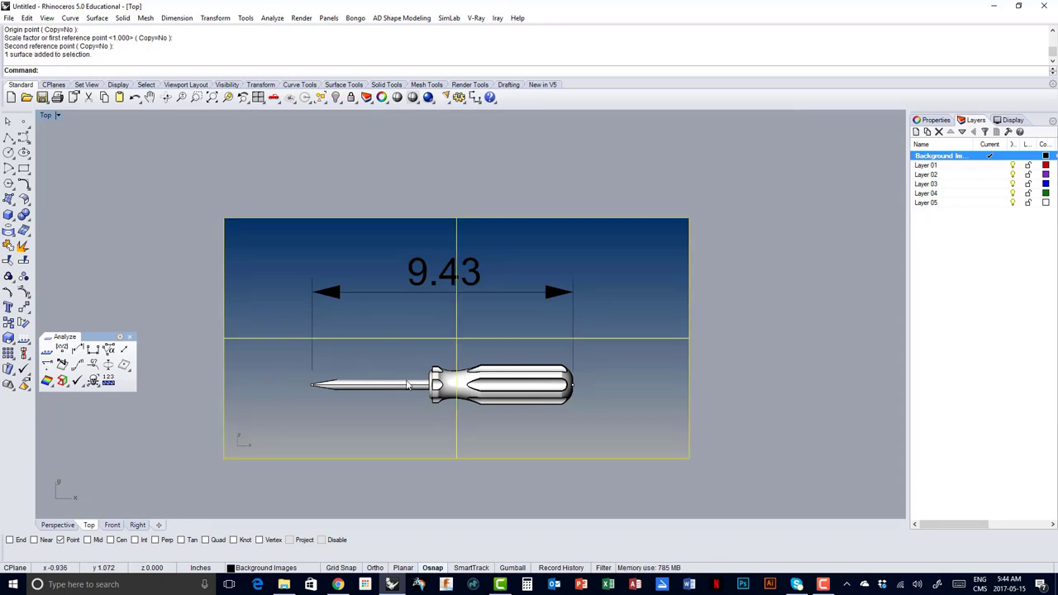
pyautogui.click(137, 179)
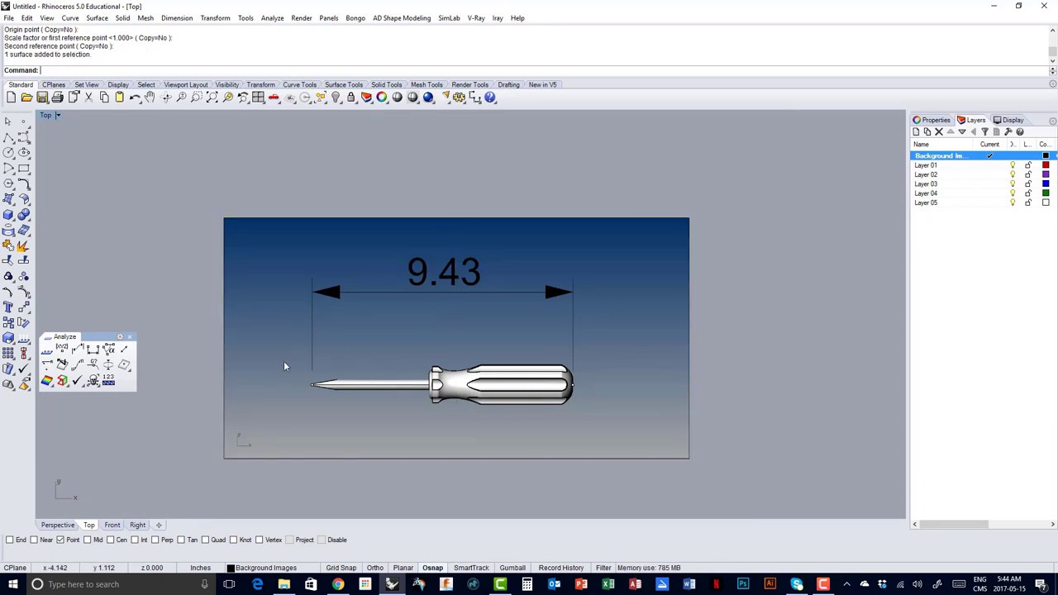
pyautogui.moveTo(286, 367); pyautogui.dragTo(364, 320, button='right')
pyautogui.scroll(-3, 404, 350)
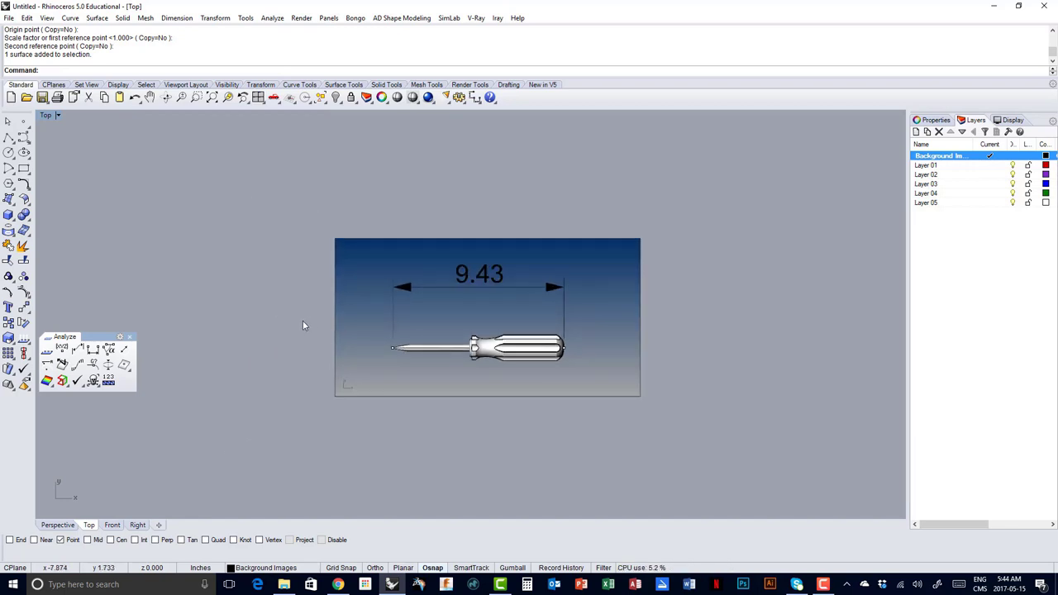
pyautogui.moveTo(267, 199); pyautogui.dragTo(664, 420)
pyautogui.scroll(5, 386, 341)
pyautogui.scroll(4, 405, 364)
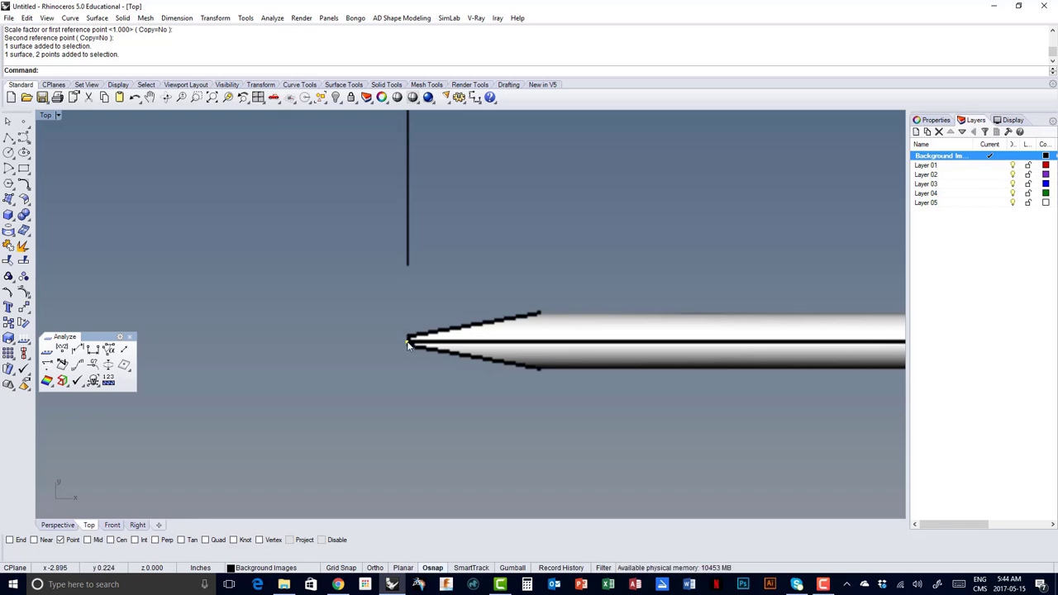
pyautogui.scroll(-5, 407, 345)
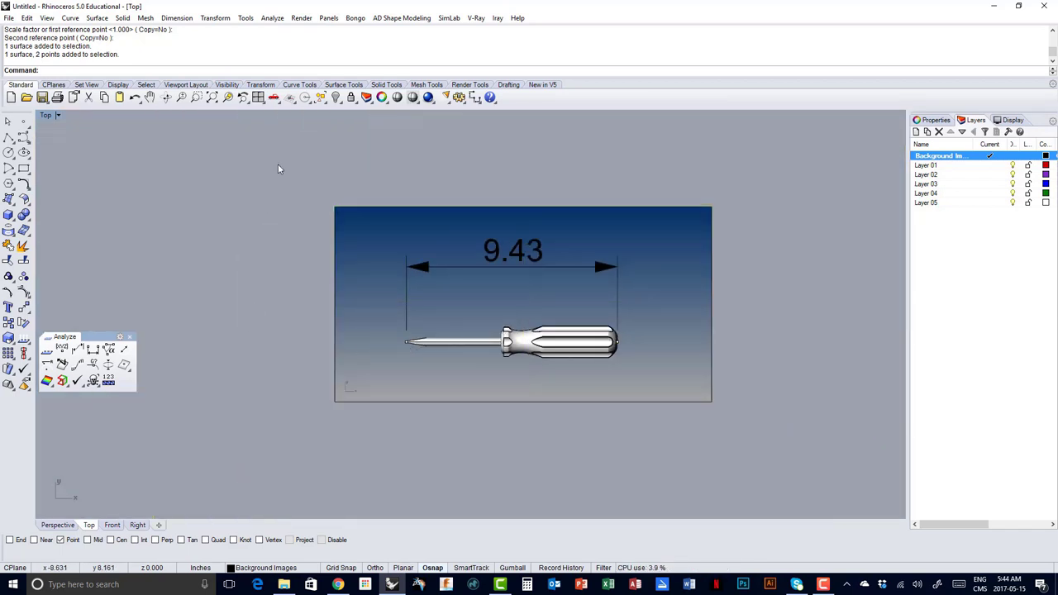
# - Turn on the display of grid axes for all viewports in the grid options
pyautogui.scroll(-3, 282, 252)
pyautogui.moveTo(288, 252); pyautogui.dragTo(389, 271, button='right')
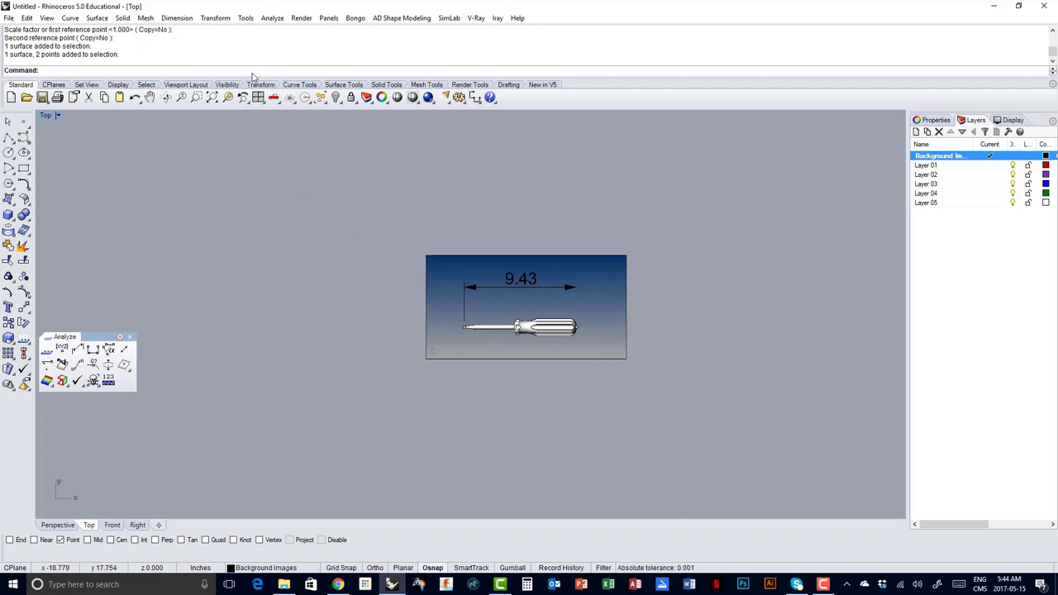
pyautogui.click(245, 17)
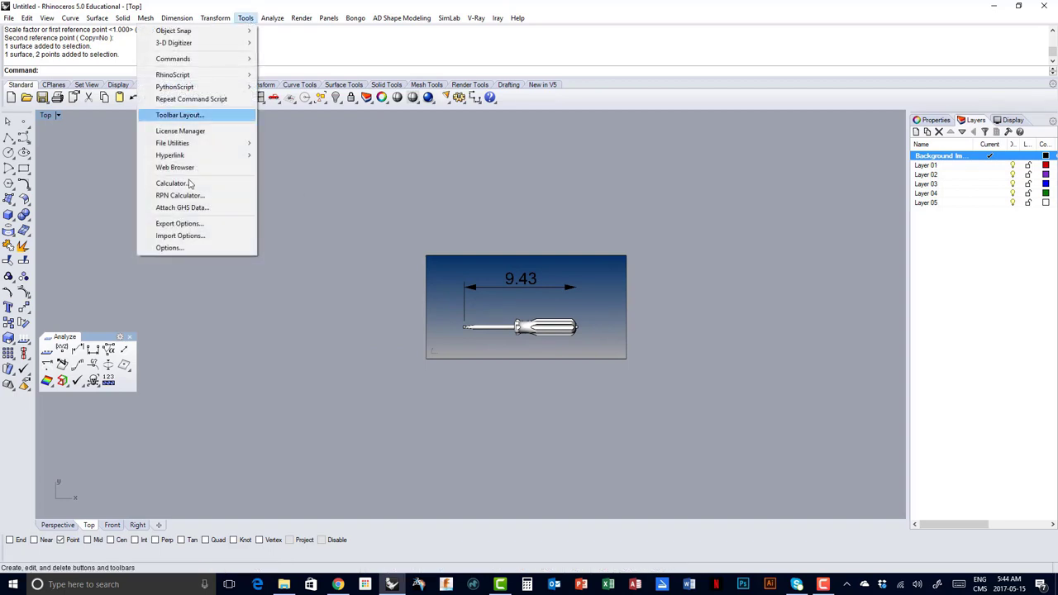
pyautogui.click(173, 248)
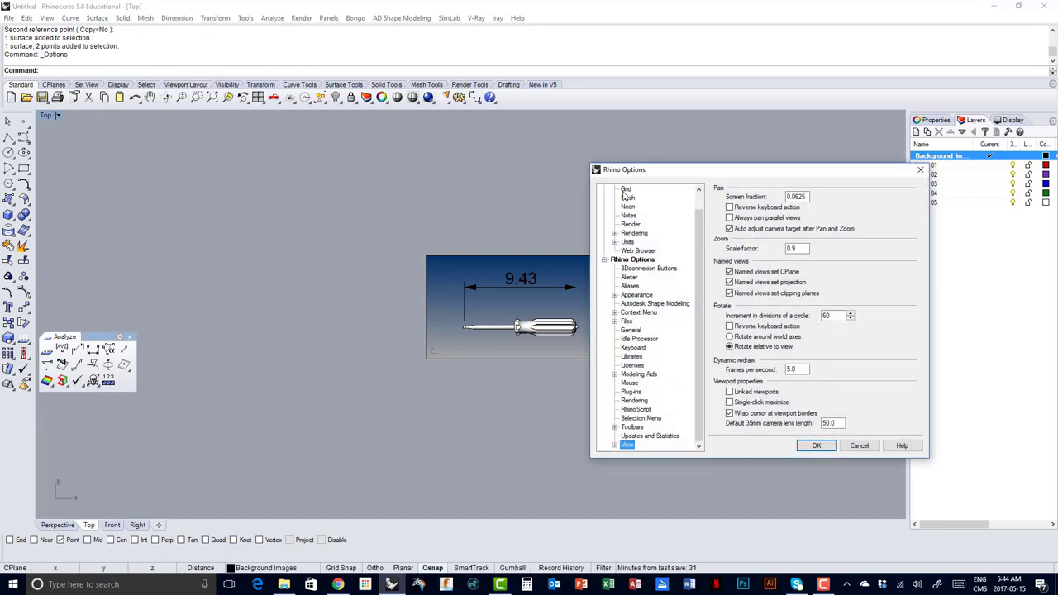
pyautogui.click(625, 190)
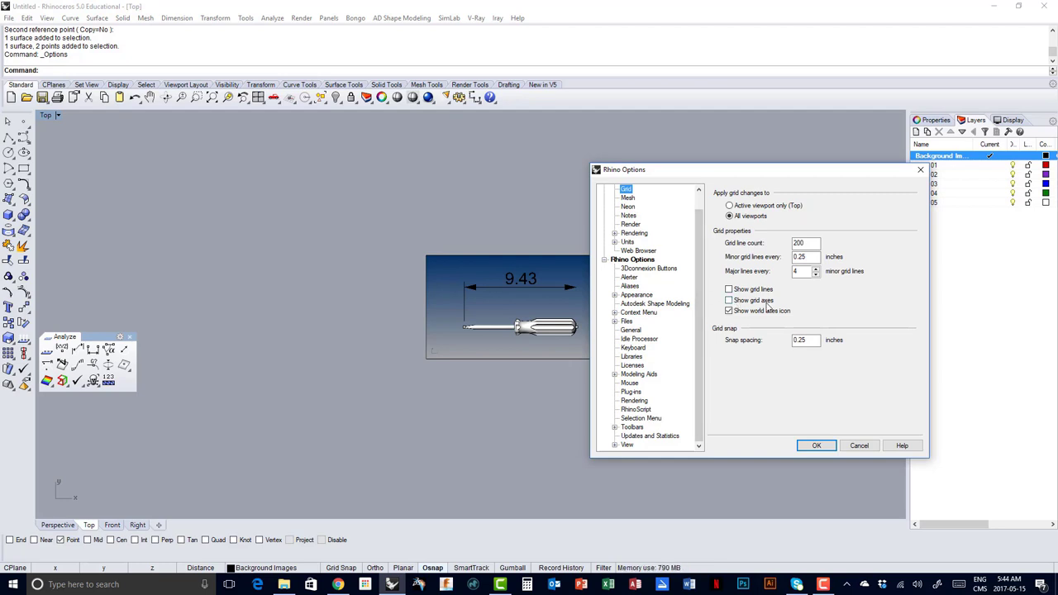
pyautogui.click(730, 301)
pyautogui.click(812, 444)
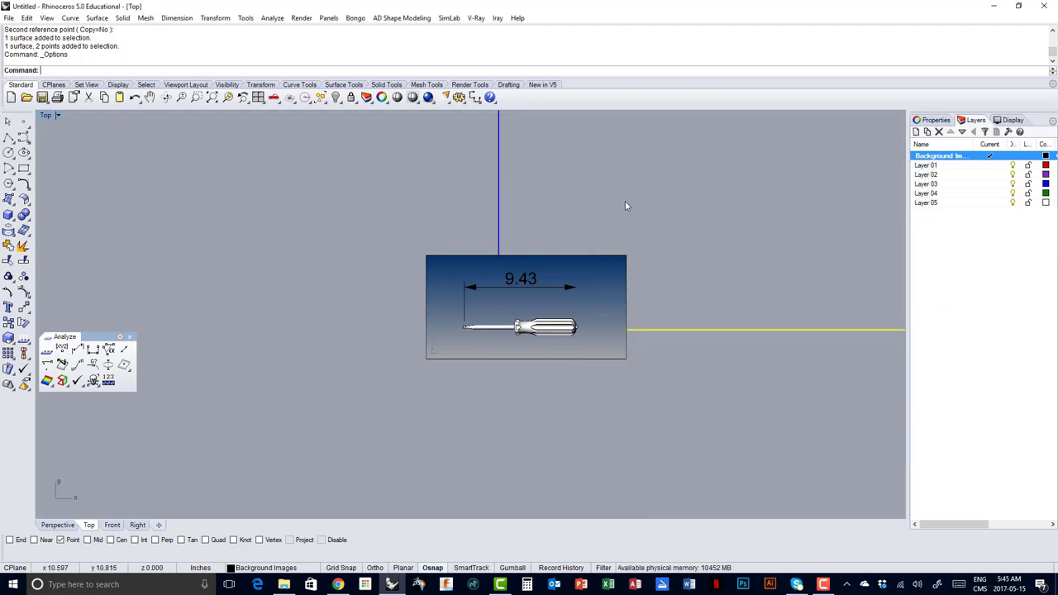
# - Move the screwdriver picture together with both points to a free spot below the horizontal grid axis
pyautogui.moveTo(447, 278); pyautogui.dragTo(630, 369)
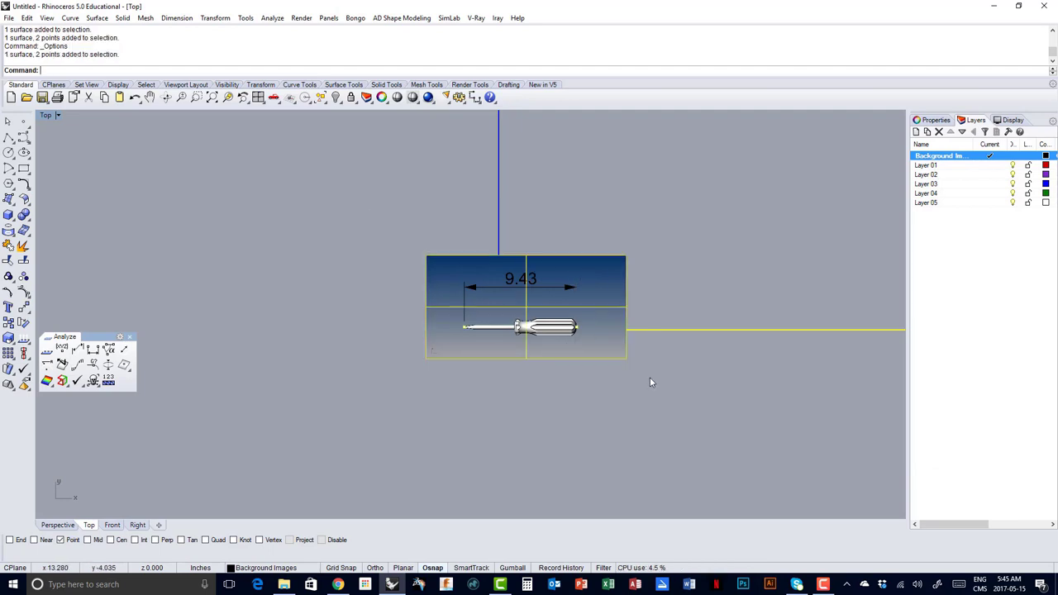
pyautogui.click(23, 307)
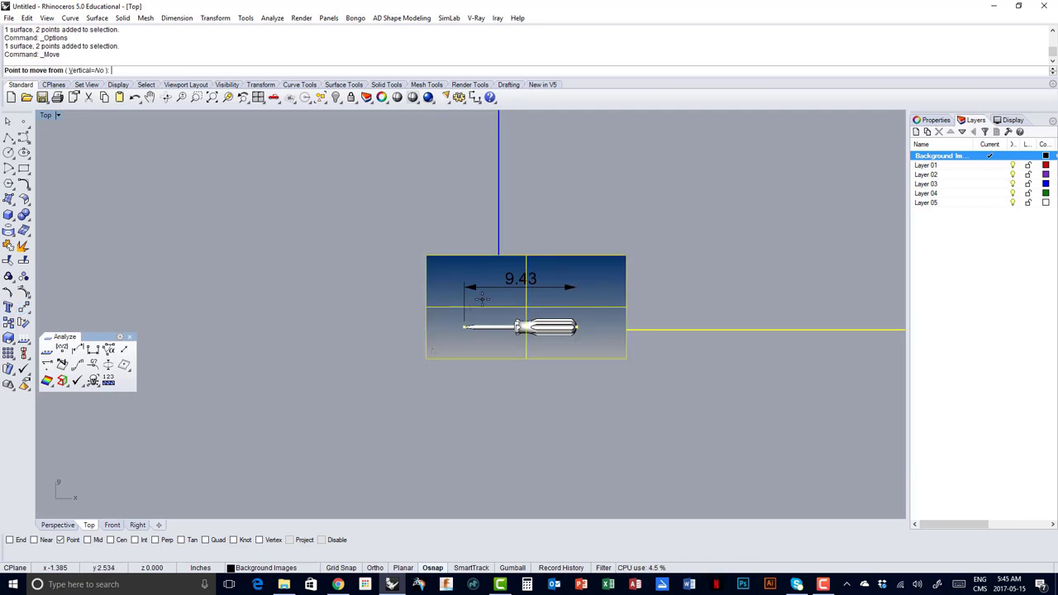
pyautogui.click(482, 300)
pyautogui.click(576, 427)
pyautogui.scroll(3, 548, 436)
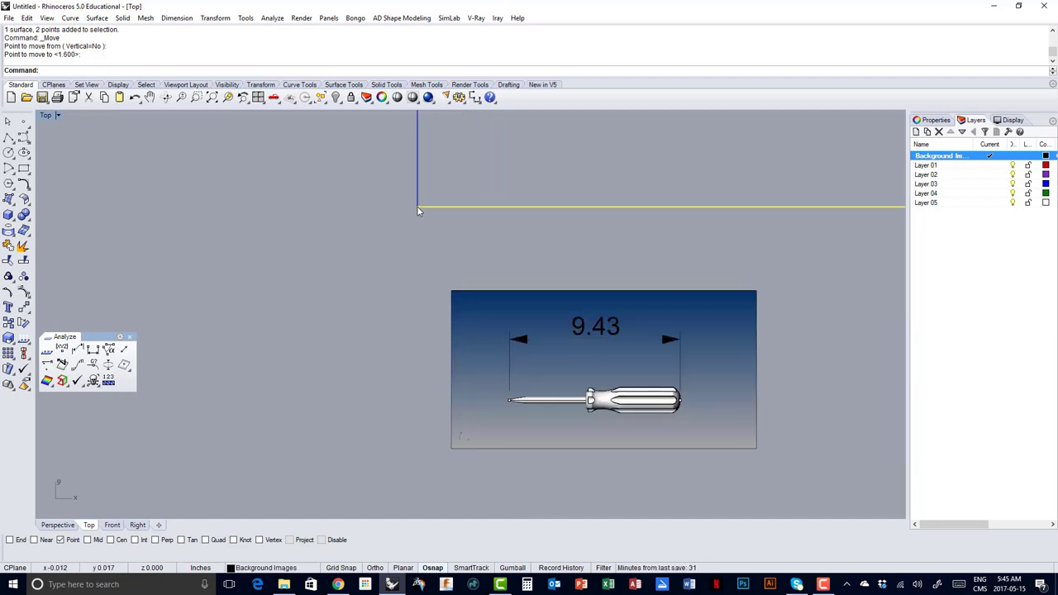
pyautogui.moveTo(413, 218); pyautogui.dragTo(333, 196, button='right')
# - Move the picture and both points from the point at the screwdriver's tip to the origin, 0
pyautogui.moveTo(228, 230); pyautogui.dragTo(743, 496)
pyautogui.click(23, 307)
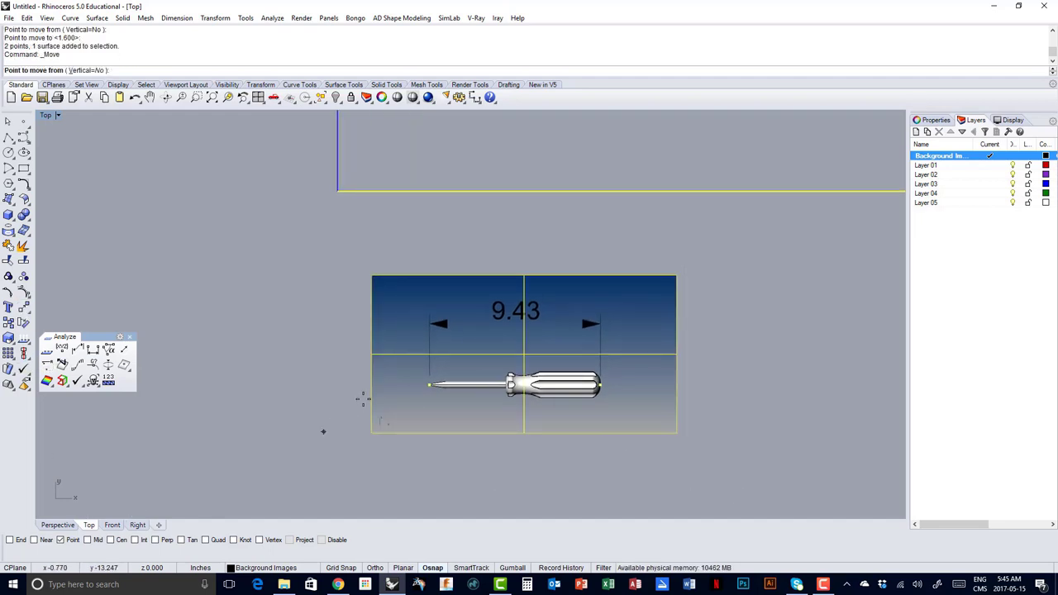
pyautogui.click(428, 385)
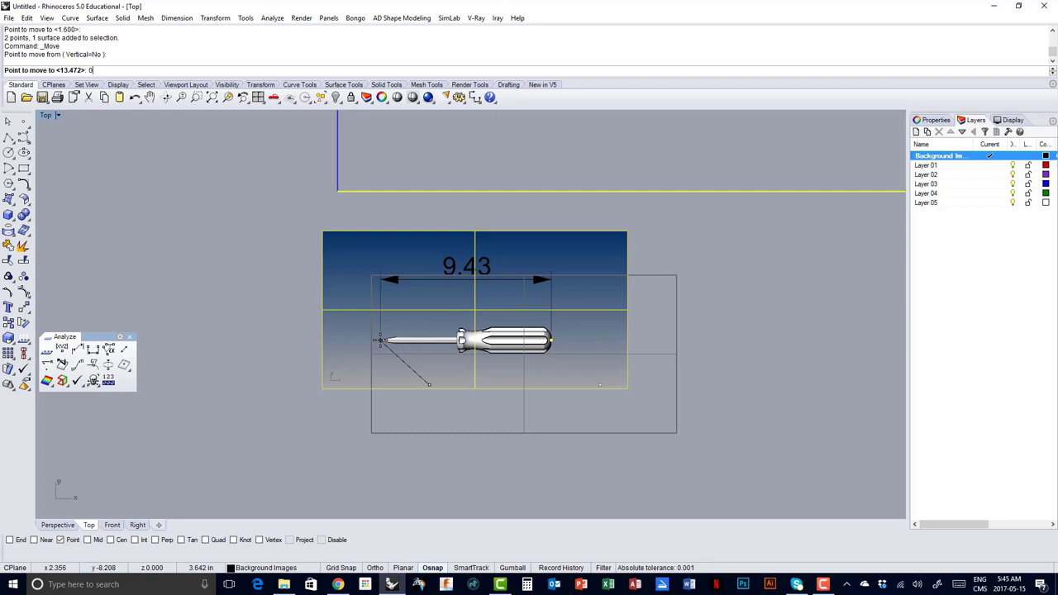
pyautogui.press('Return')
pyautogui.scroll(-2, 353, 361)
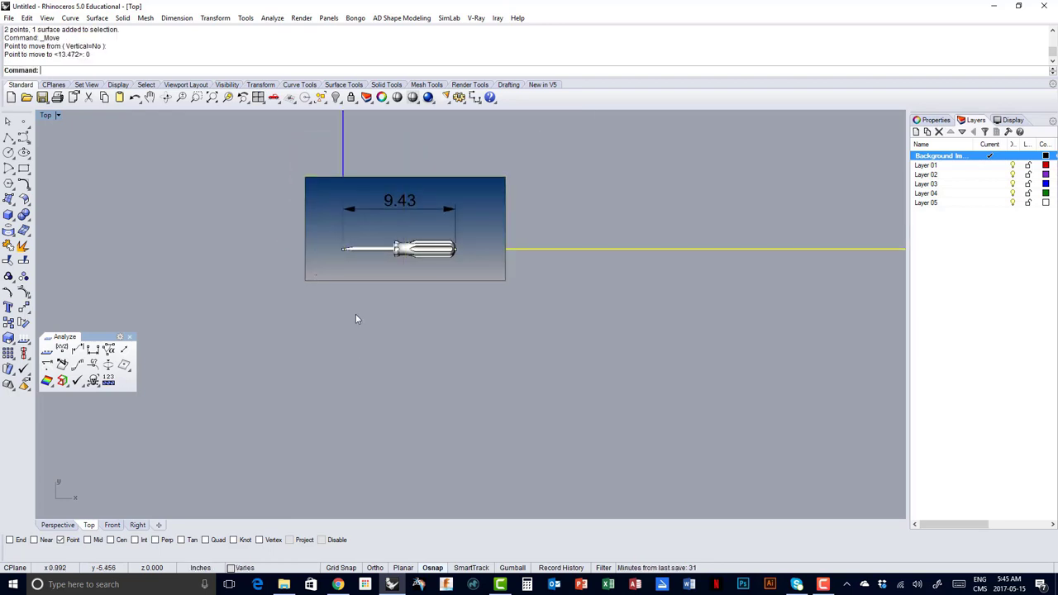
pyautogui.scroll(2, 302, 176)
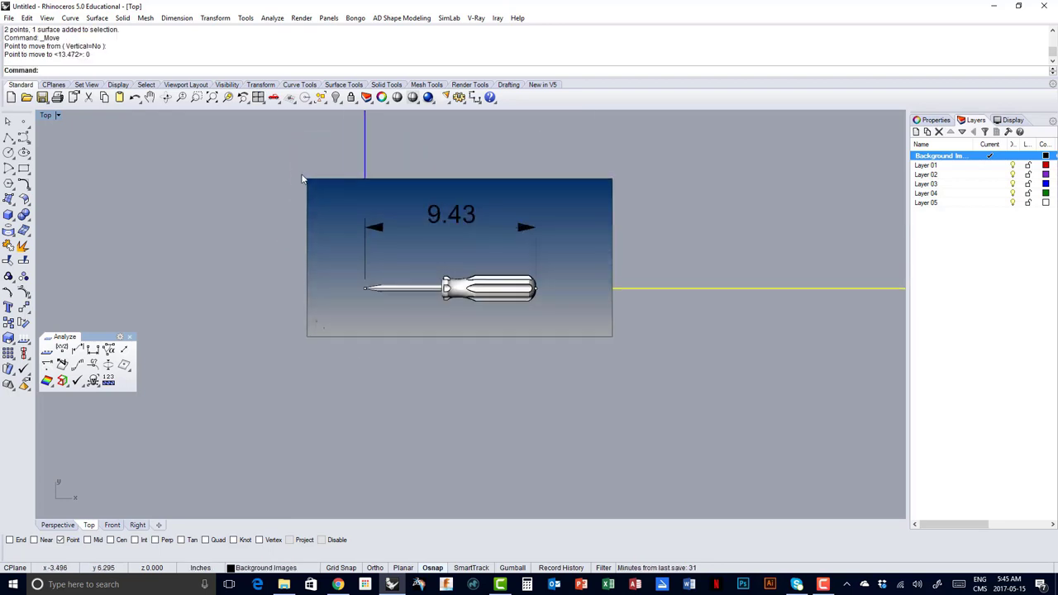
# - Set the transparency of the top screwdriver picture's material to 85% and deselect the picture
pyautogui.click(414, 209)
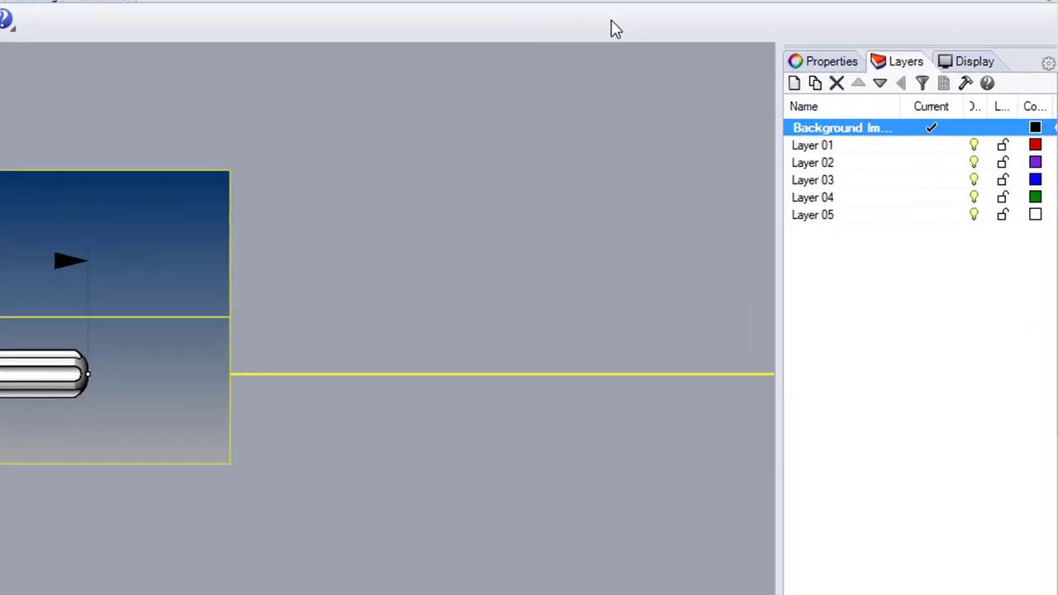
pyautogui.click(831, 61)
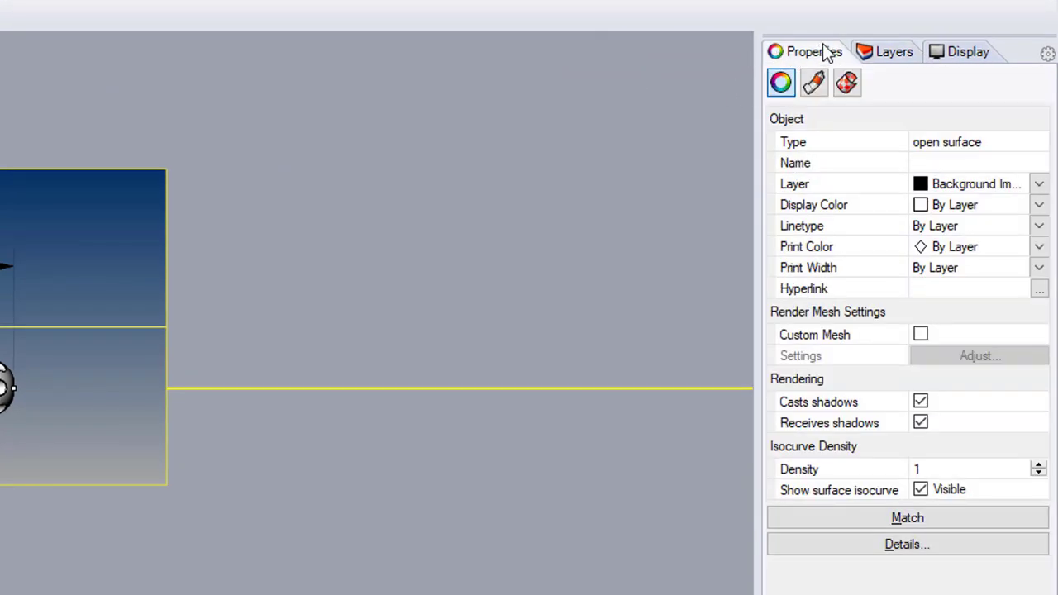
pyautogui.click(814, 91)
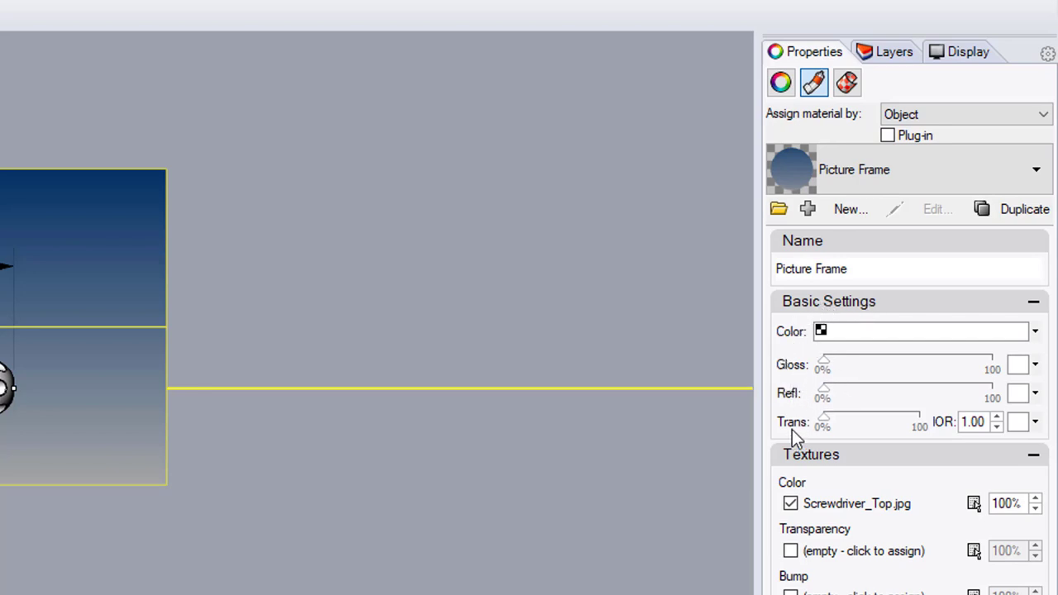
pyautogui.moveTo(756, 422); pyautogui.dragTo(702, 421)
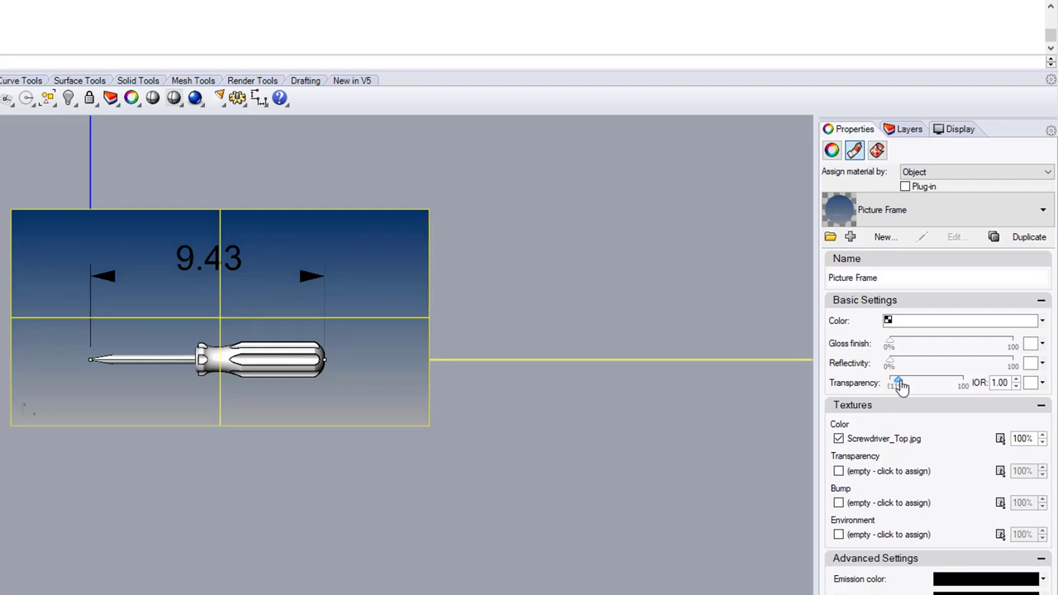
pyautogui.moveTo(901, 386); pyautogui.dragTo(947, 387)
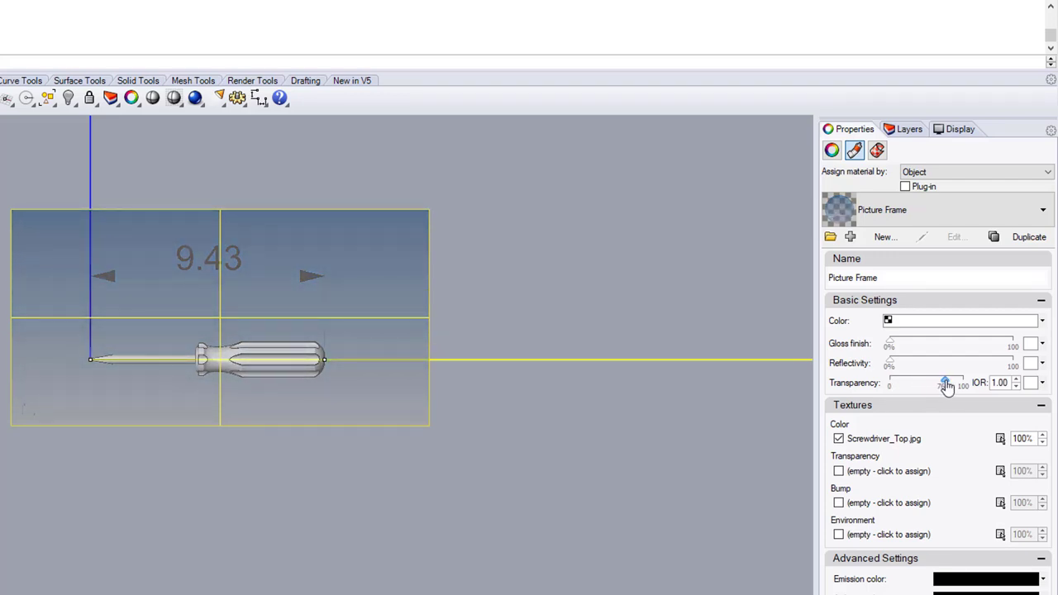
pyautogui.click(628, 369)
pyautogui.click(393, 299)
pyautogui.moveTo(943, 384); pyautogui.dragTo(953, 387)
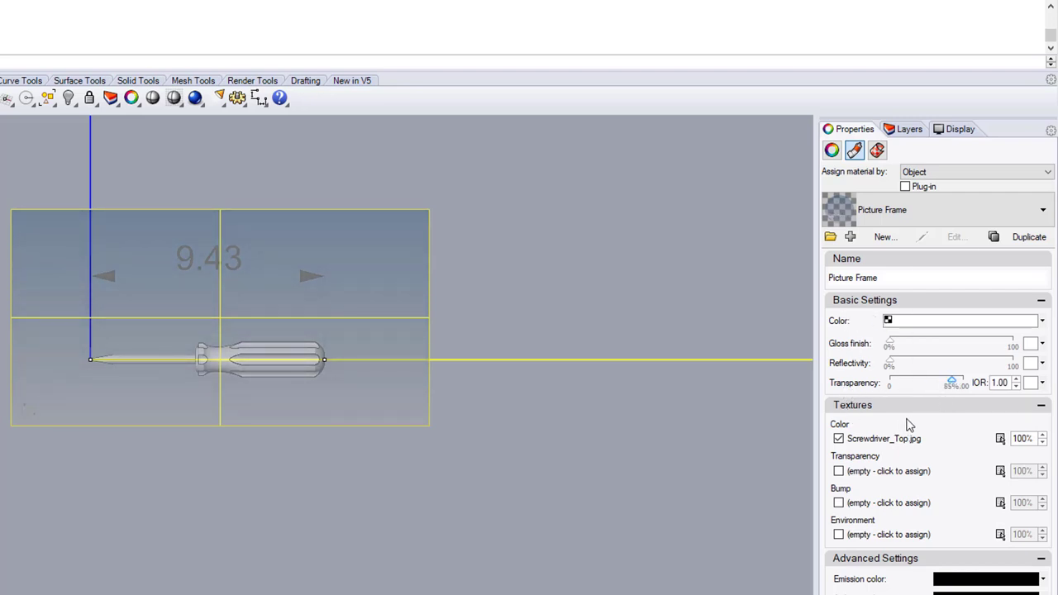
pyautogui.click(584, 299)
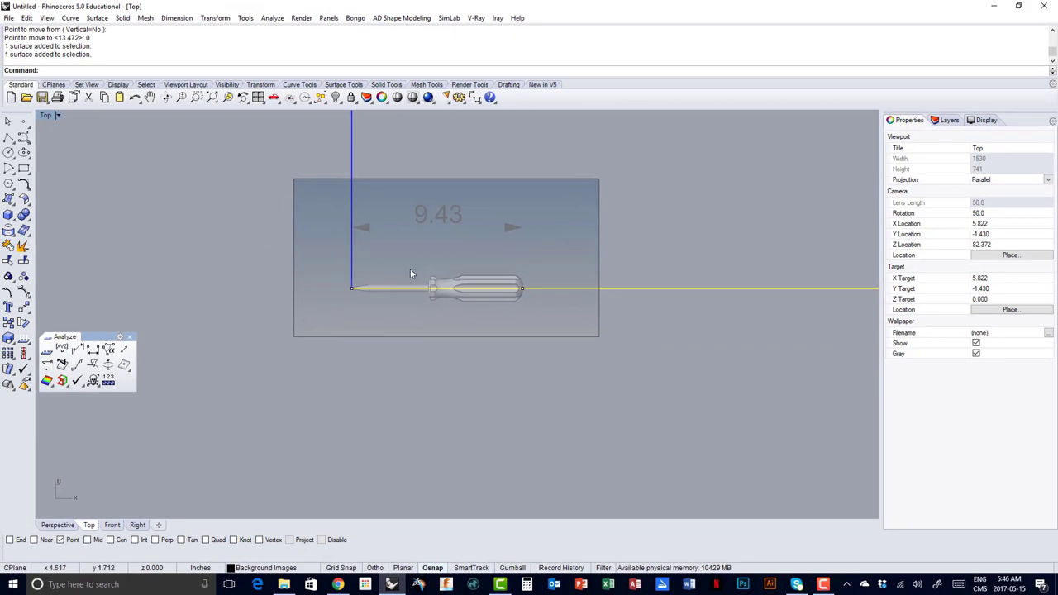
# - Restore the four-viewport layout, close the floating Analyze toolbar and reframe the Front, Right and Perspective views
pyautogui.scroll(-2, 401, 271)
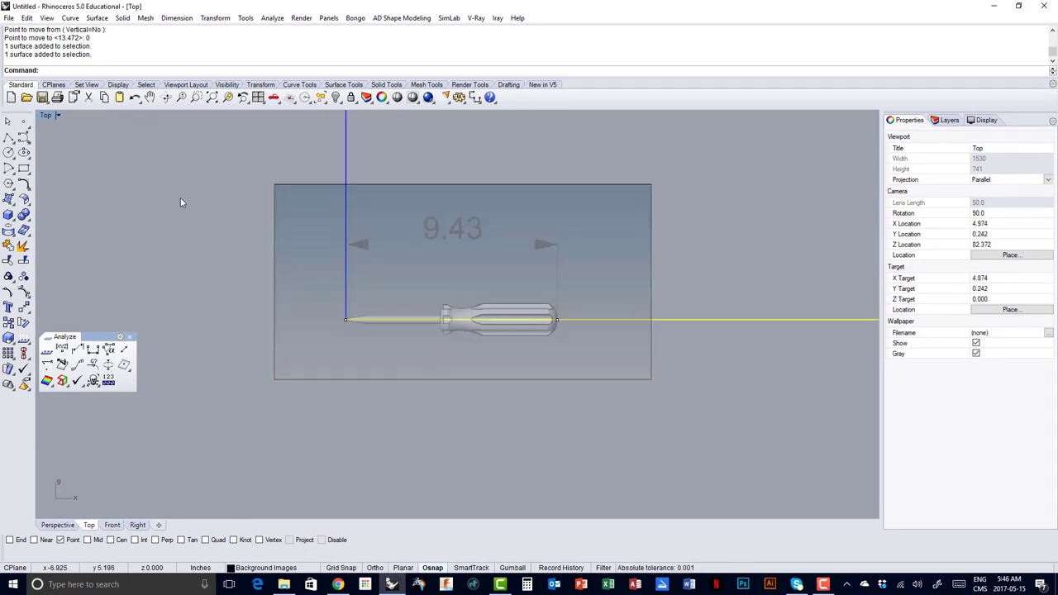
pyautogui.doubleClick(48, 116)
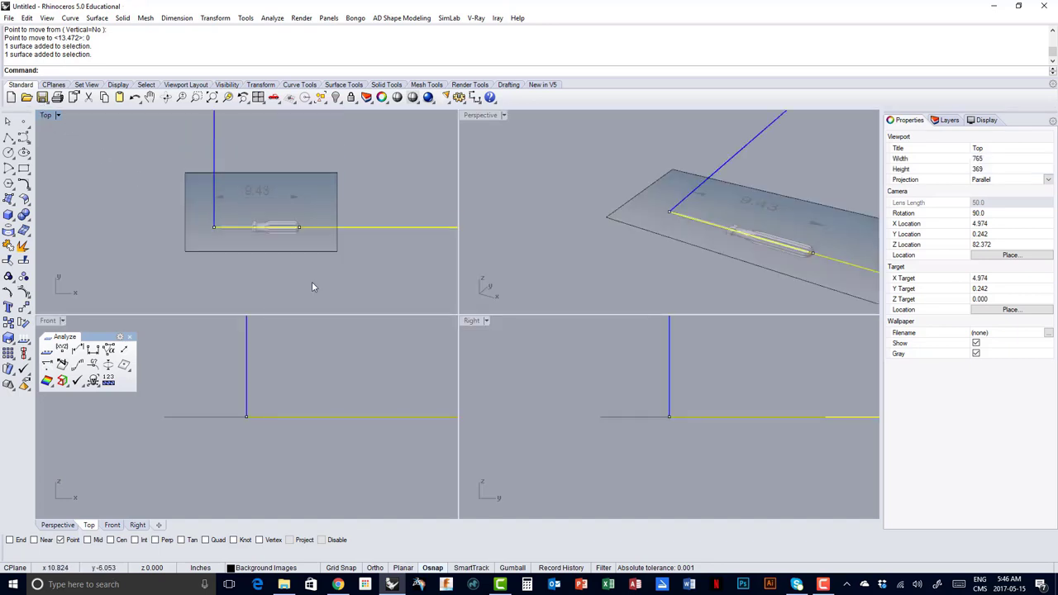
pyautogui.click(130, 336)
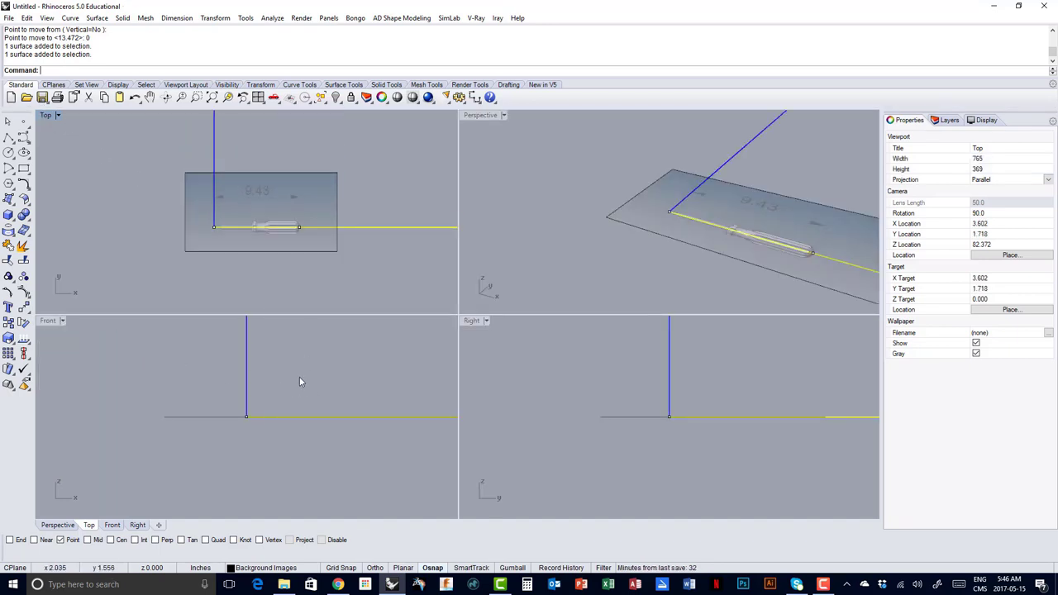
pyautogui.moveTo(299, 379); pyautogui.dragTo(269, 387, button='right')
pyautogui.moveTo(318, 356); pyautogui.dragTo(300, 373, button='right')
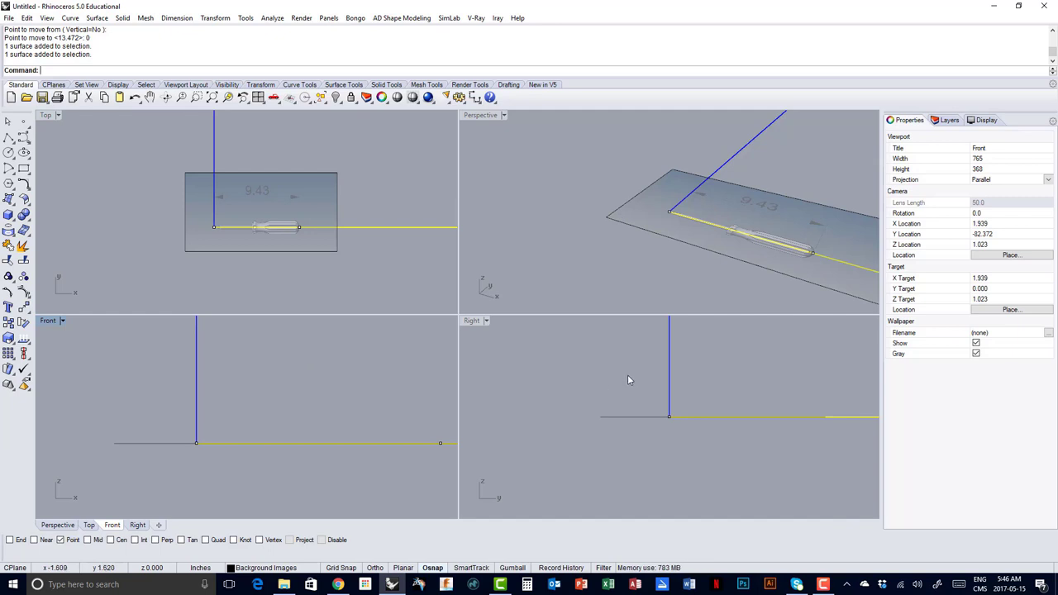
pyautogui.moveTo(628, 380); pyautogui.dragTo(642, 406, button='right')
pyautogui.moveTo(638, 239); pyautogui.dragTo(557, 268, button='right')
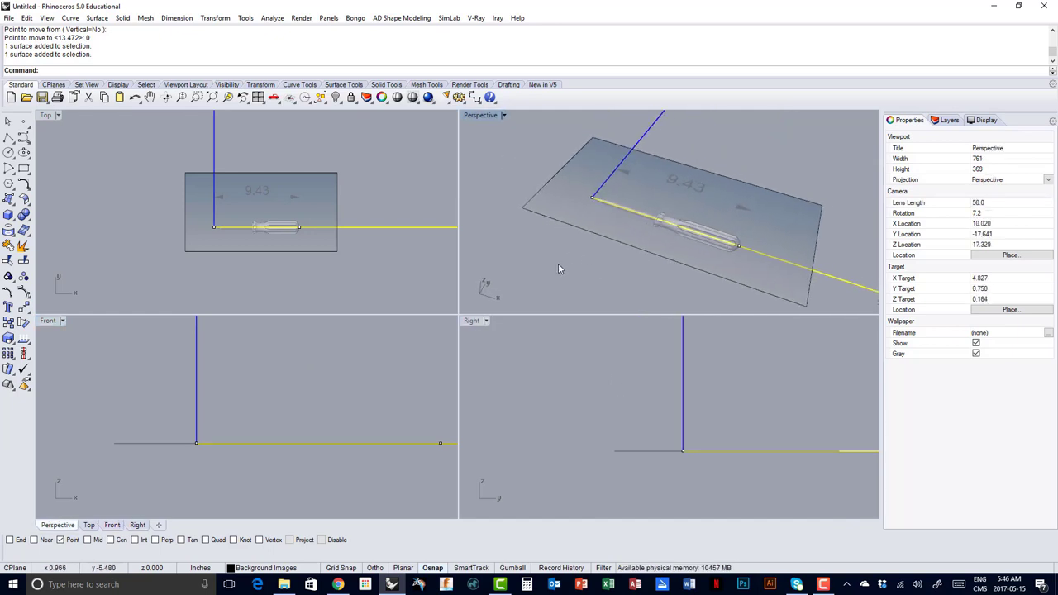
# - Insert the Screwdriver_front image as a picture frame in the Front viewport, in the free area above the horizontal axis
pyautogui.rightClick(120, 356)
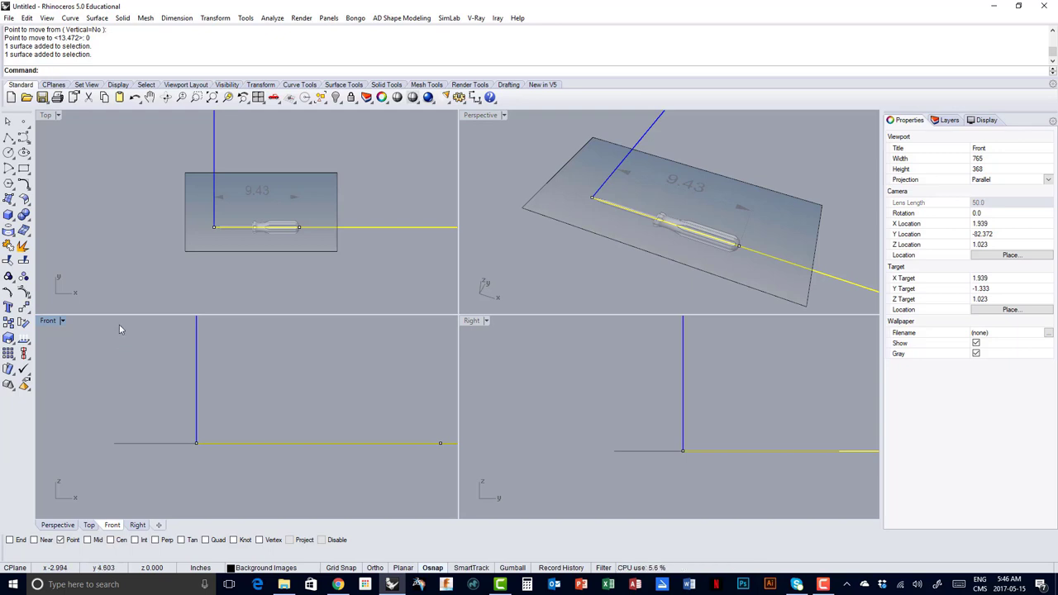
pyautogui.write('ictureFrame')
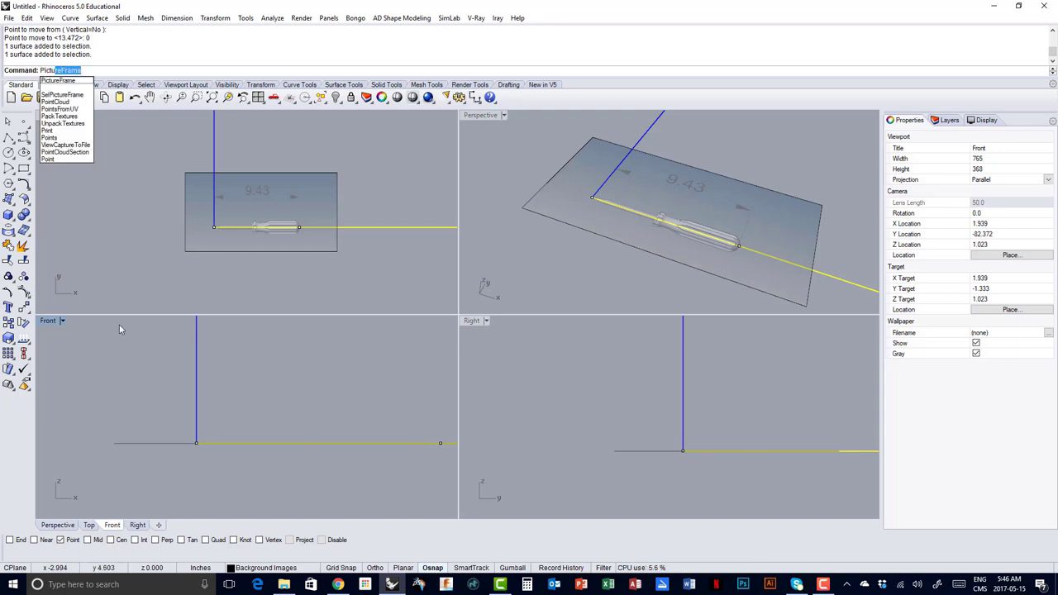
pyautogui.press('Return')
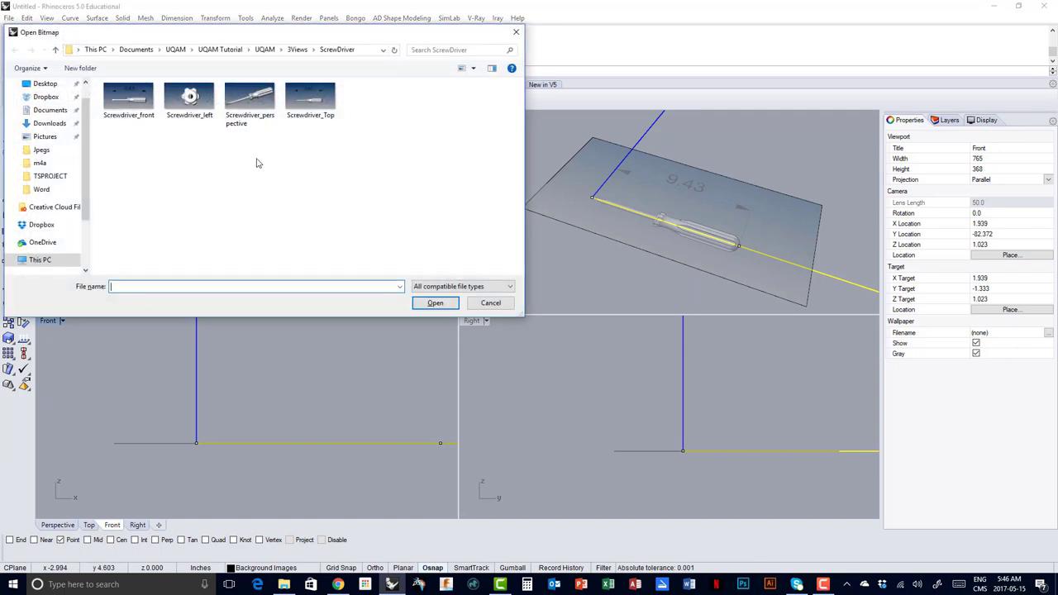
pyautogui.click(128, 99)
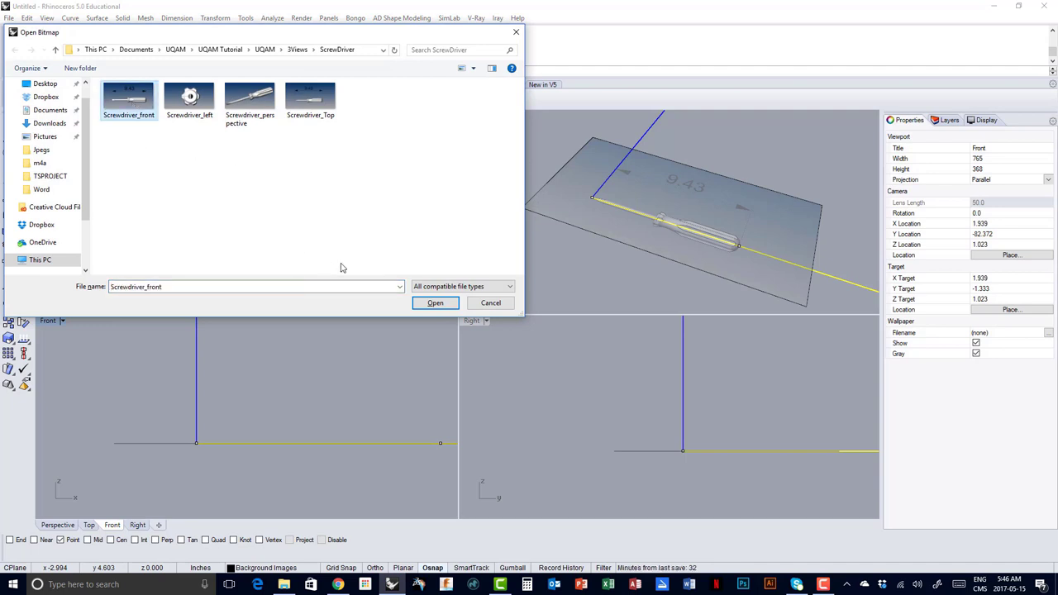
pyautogui.click(436, 303)
pyautogui.moveTo(240, 388); pyautogui.dragTo(152, 401, button='right')
pyautogui.click(156, 392)
pyautogui.scroll(-2, 273, 396)
pyautogui.click(340, 411)
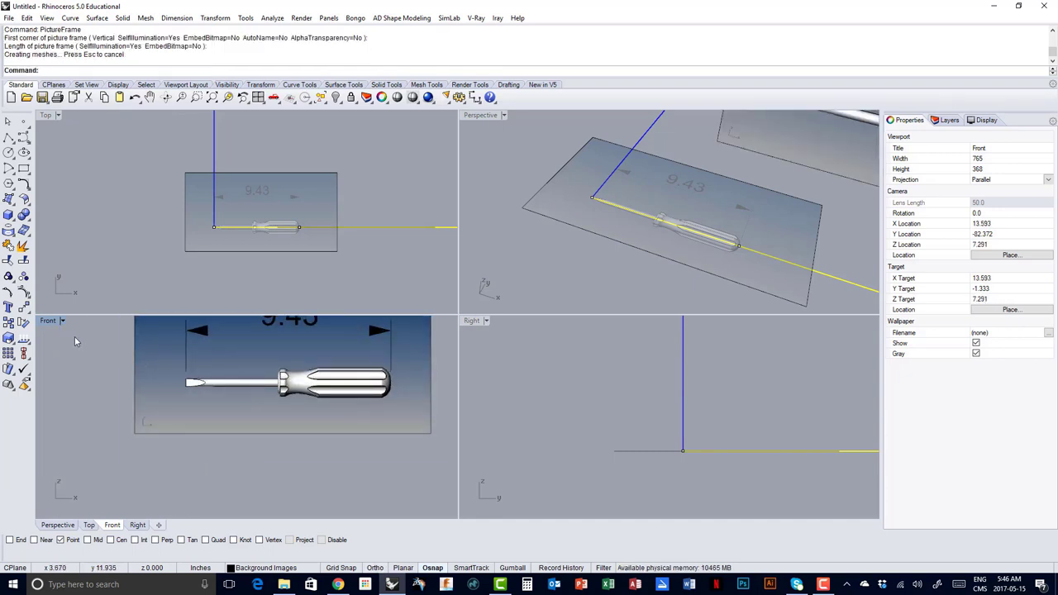
# - Maximize the Front viewport and place a point at the middle of the screwdriver tip's end edge
pyautogui.hotkey('ctrl', 'F2')
pyautogui.scroll(3, 101, 331)
pyautogui.scroll(2, 342, 245)
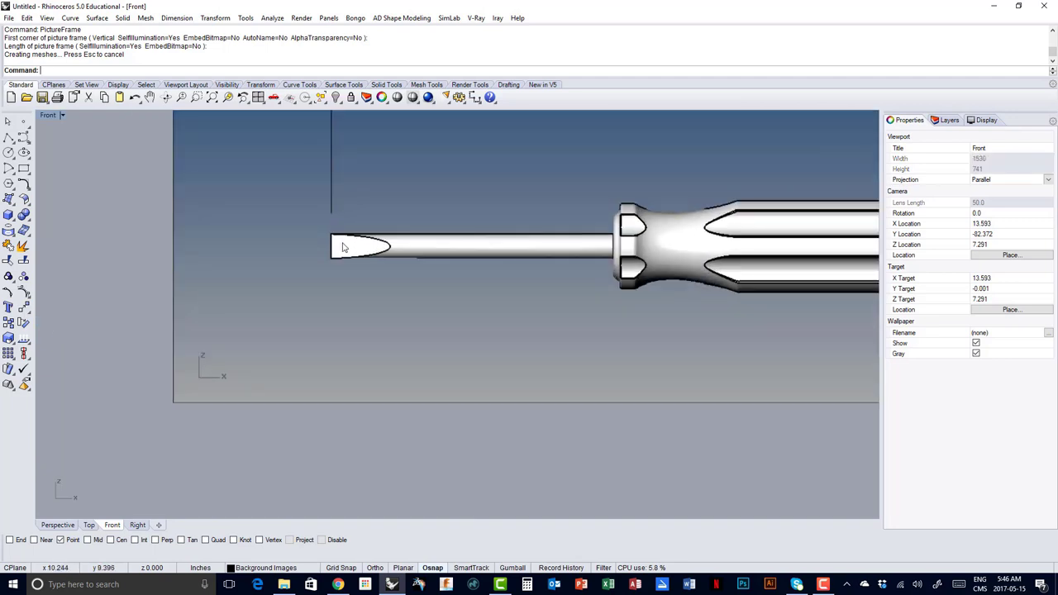
pyautogui.scroll(-4, 358, 294)
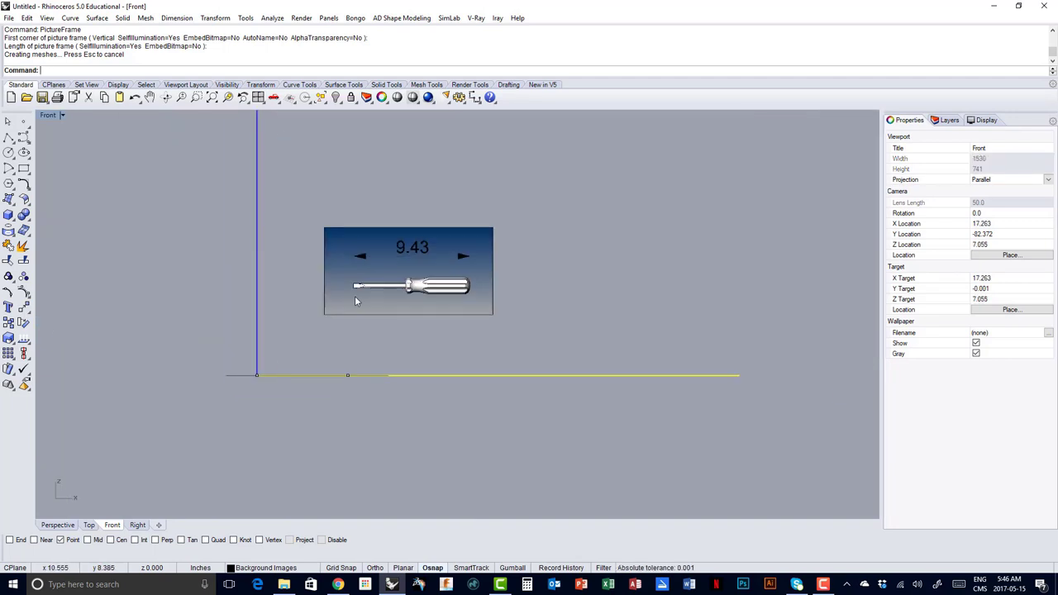
pyautogui.scroll(5, 382, 299)
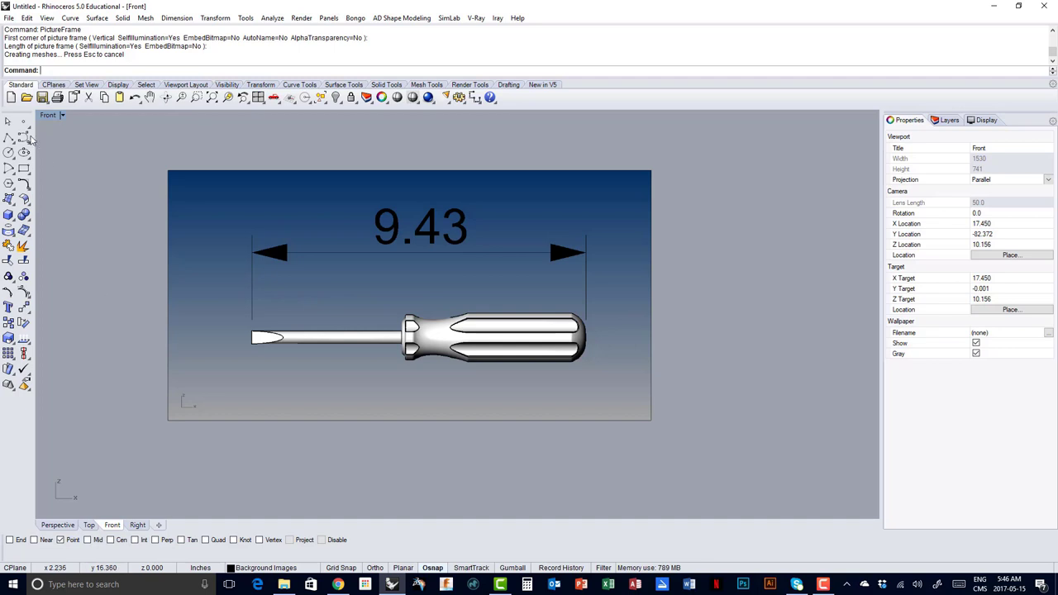
pyautogui.click(23, 122)
pyautogui.scroll(1, 196, 303)
pyautogui.scroll(8, 265, 345)
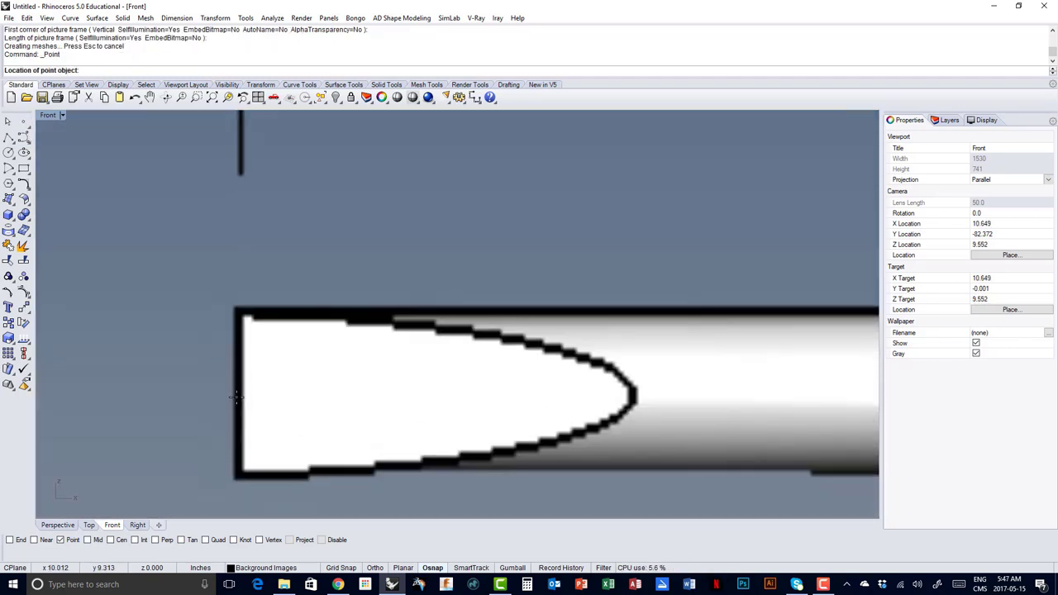
pyautogui.click(385, 405)
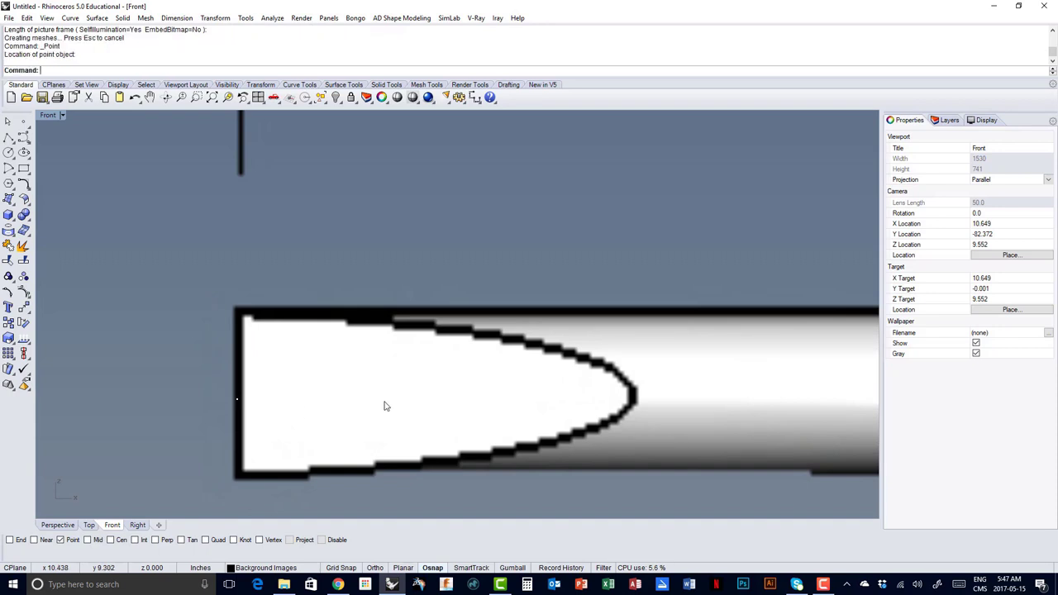
pyautogui.scroll(-8, 371, 397)
# - Copy the tip point 9.43 inches horizontally toward the handle with Ortho on
pyautogui.click(261, 379)
pyautogui.click(291, 407)
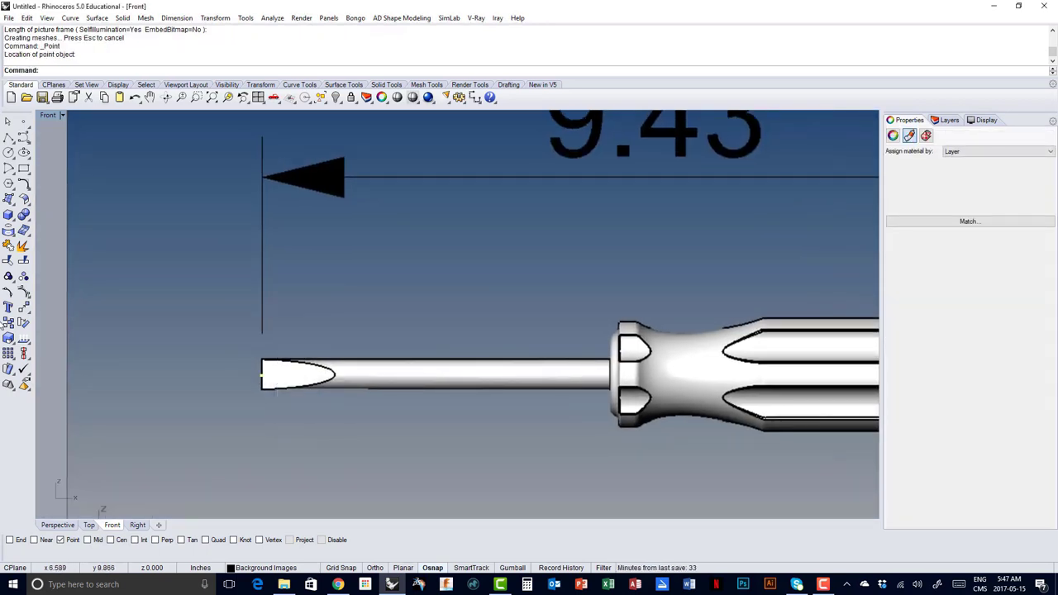
pyautogui.click(9, 323)
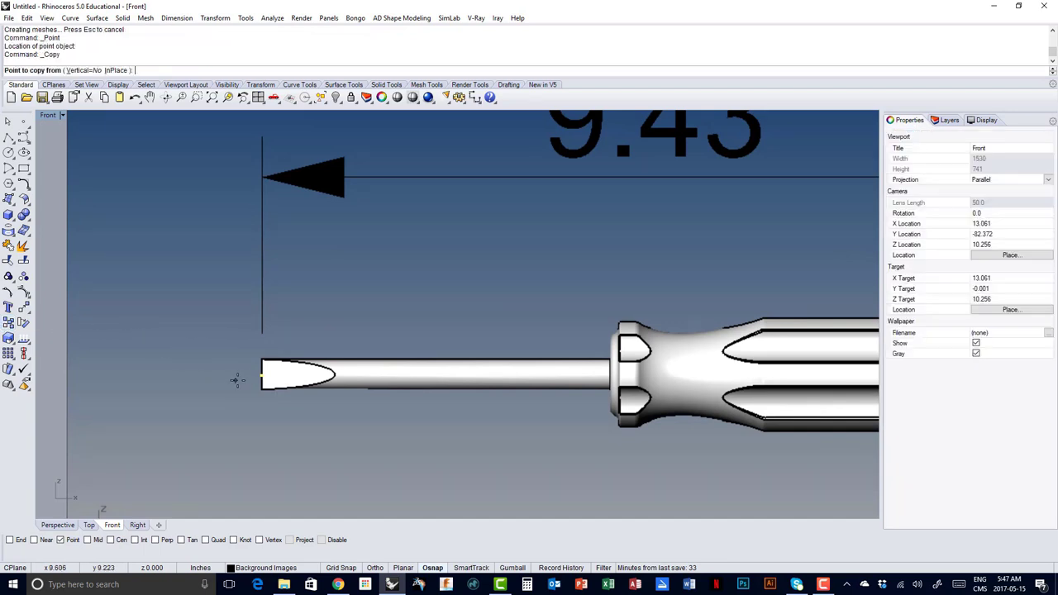
pyautogui.click(261, 379)
pyautogui.scroll(-4, 347, 339)
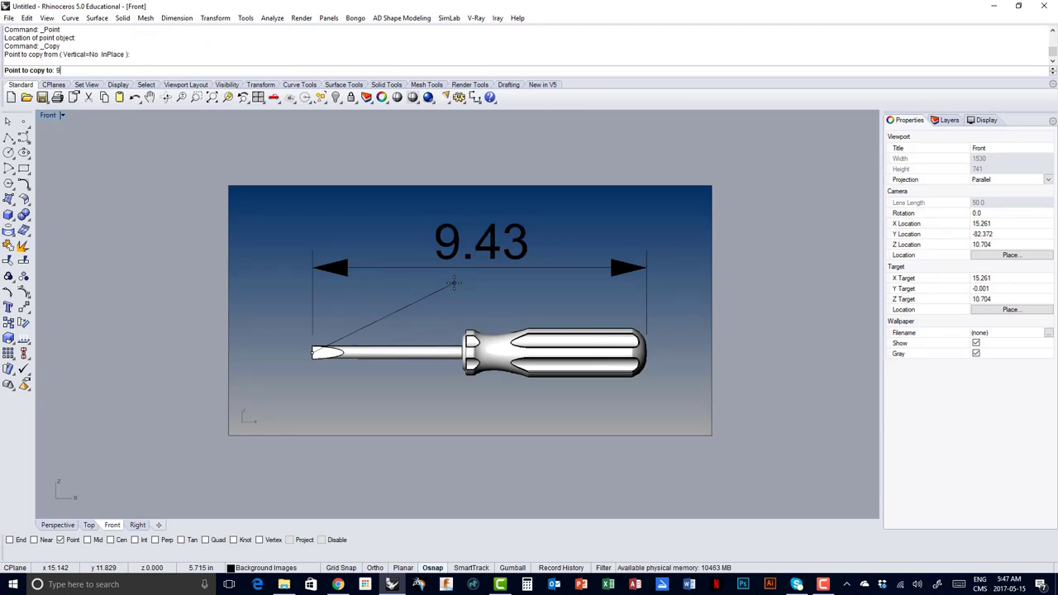
pyautogui.press('Return')
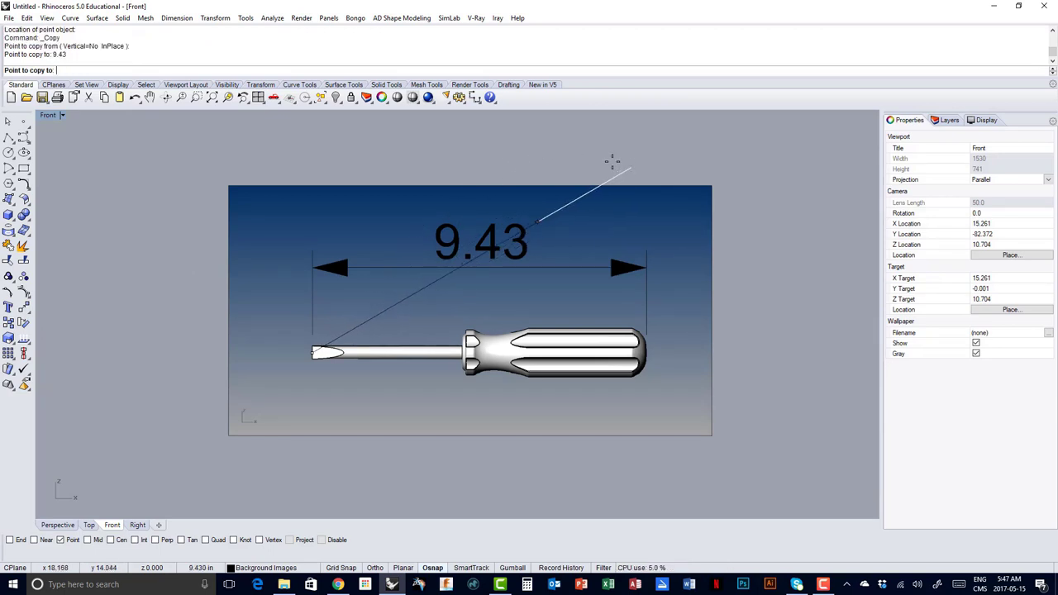
pyautogui.press('F8')
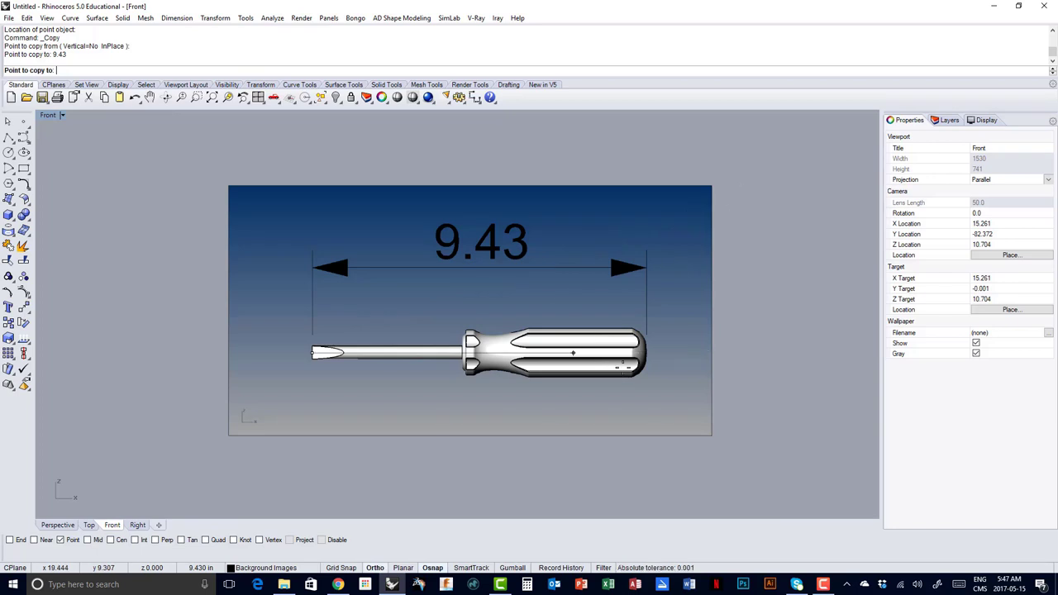
pyautogui.click(279, 352)
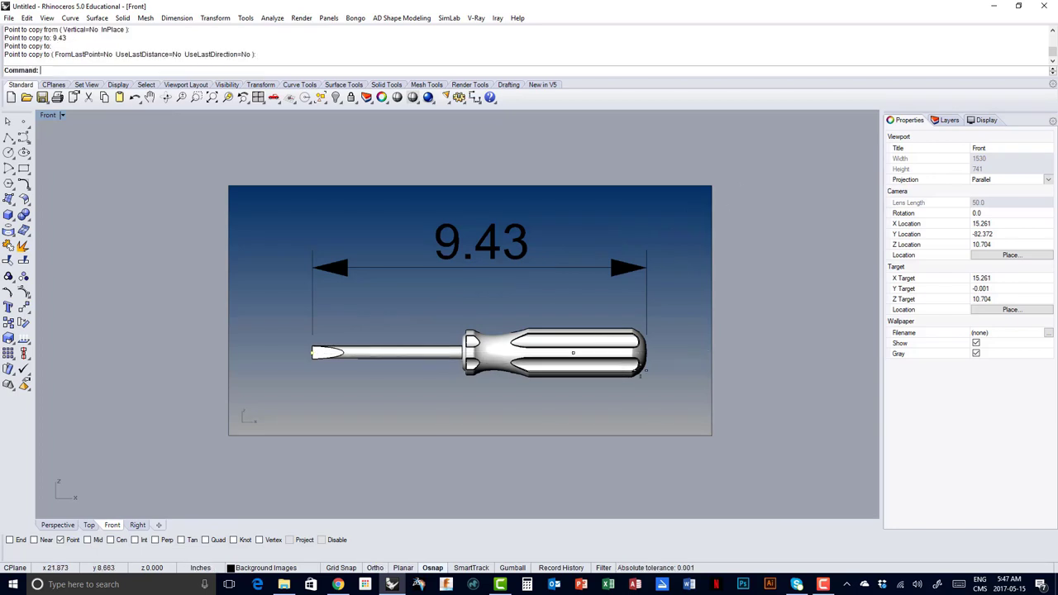
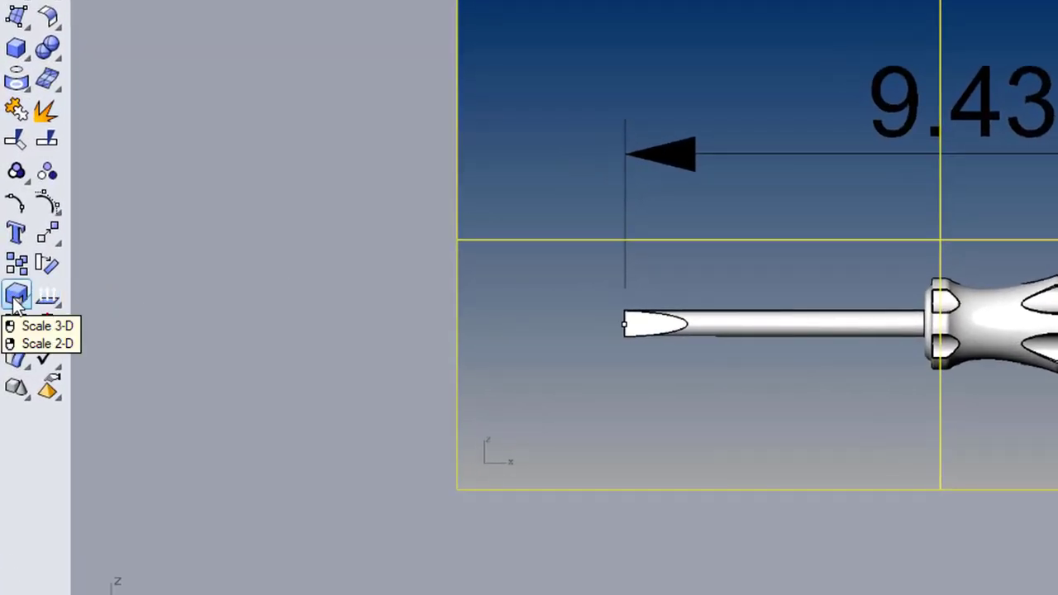
# - Scale the front screwdriver image in 2D from the tip point, matching the handle's end to the point 9.43 inches away
pyautogui.rightClick(17, 298)
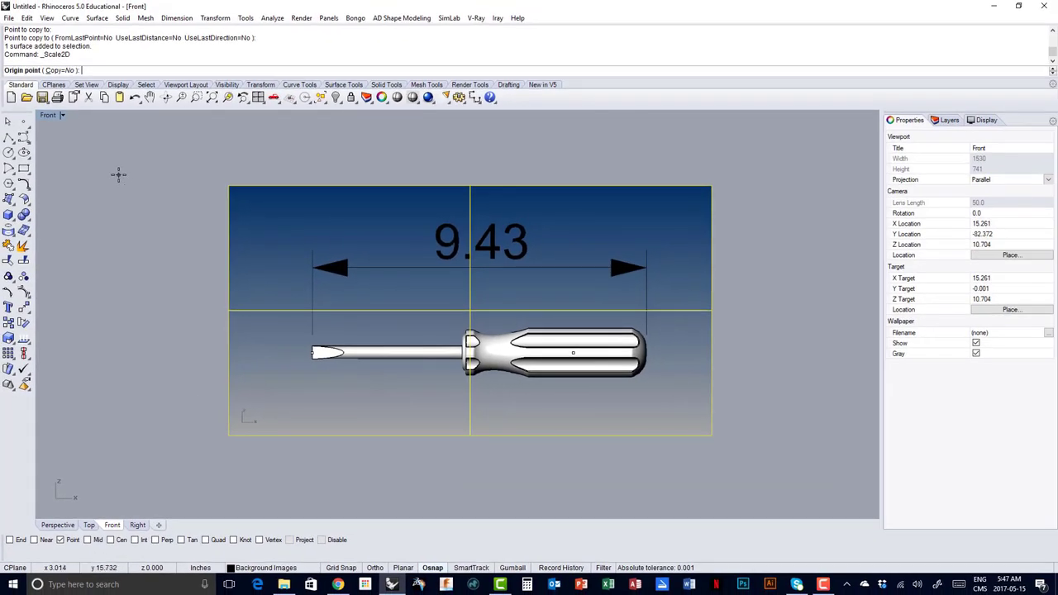
pyautogui.click(310, 354)
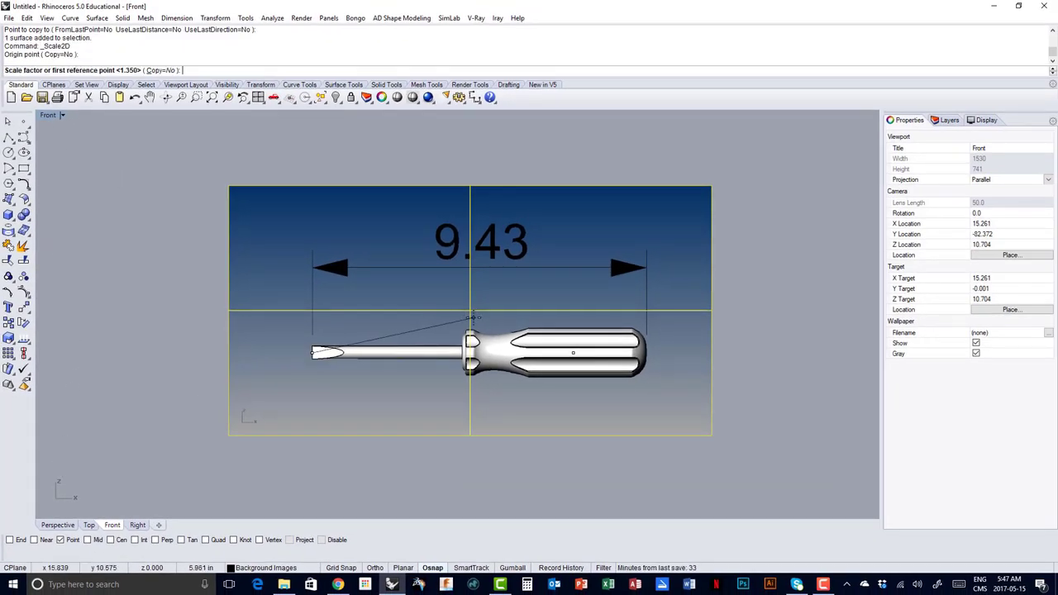
pyautogui.scroll(6, 641, 353)
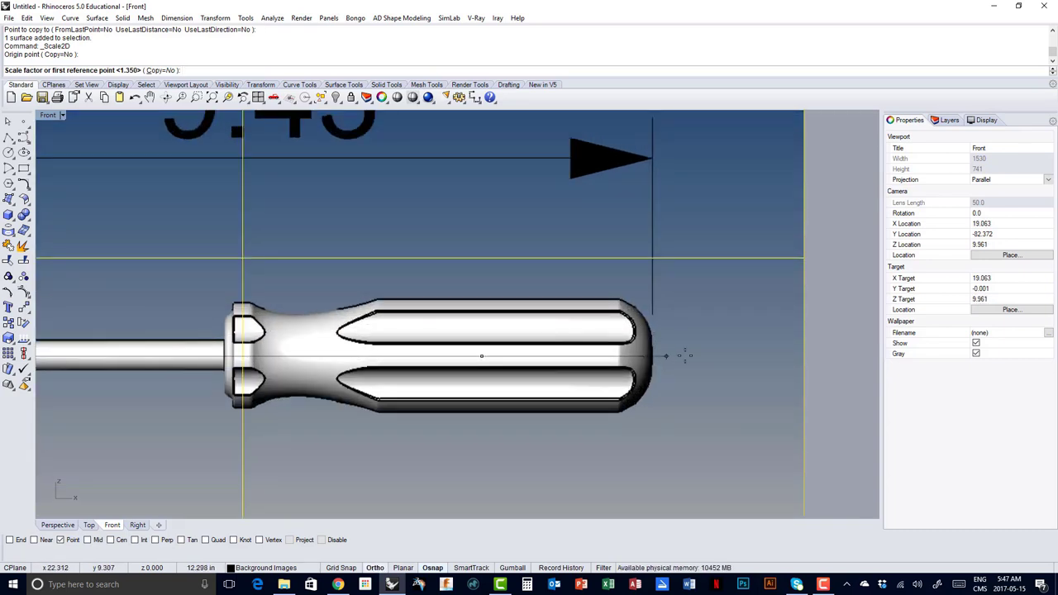
pyautogui.scroll(2, 657, 334)
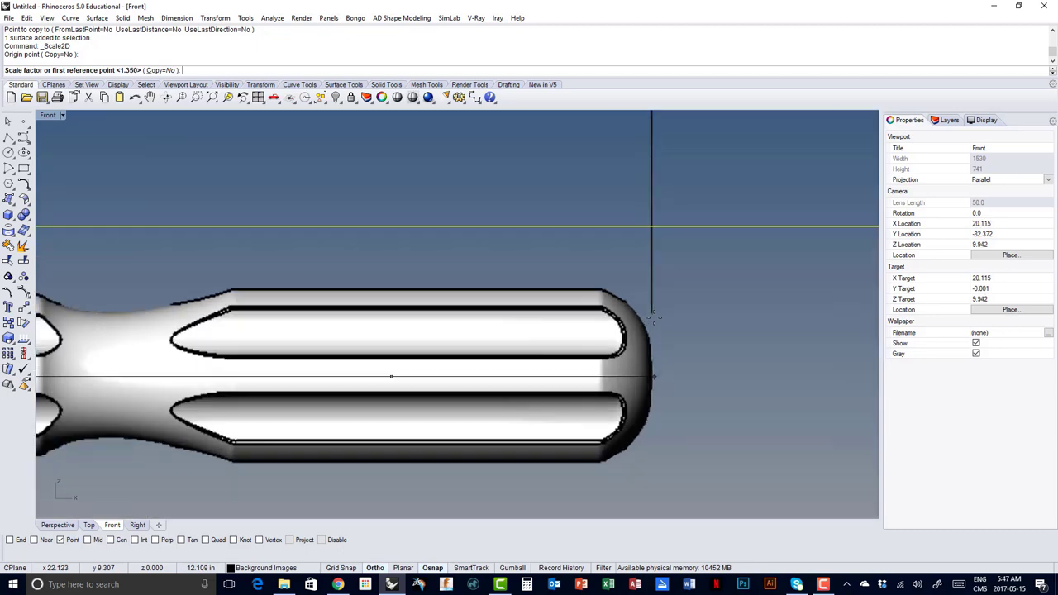
pyautogui.scroll(3, 652, 312)
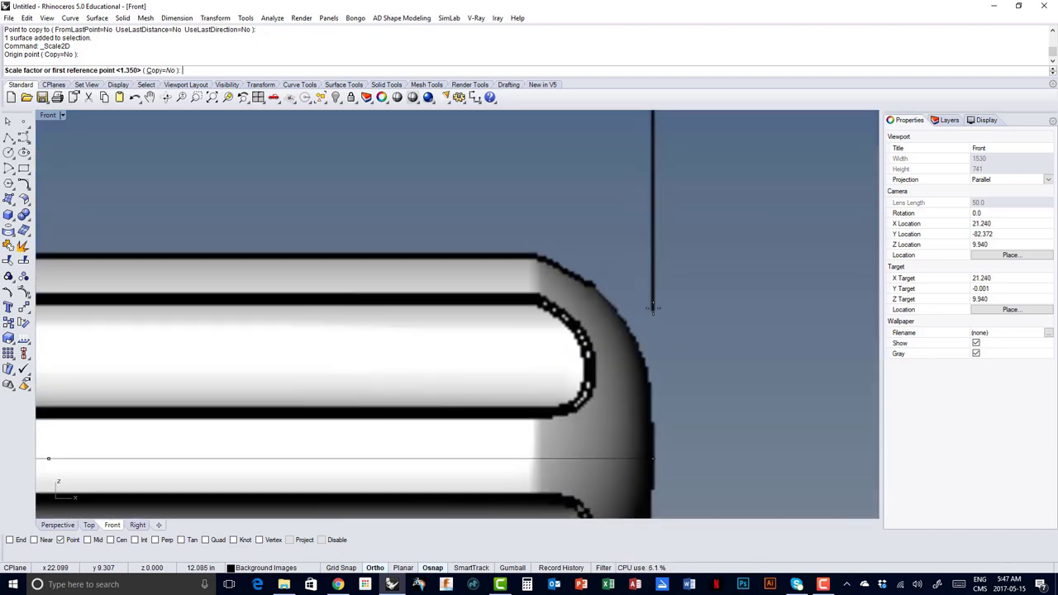
pyautogui.click(653, 307)
pyautogui.scroll(-5, 649, 307)
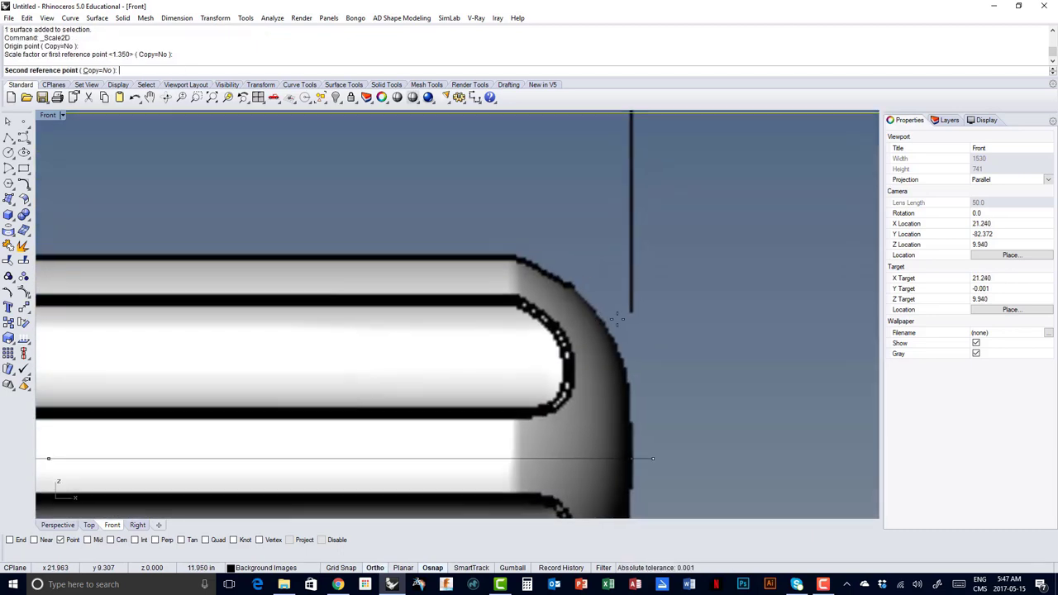
pyautogui.moveTo(623, 309); pyautogui.dragTo(501, 353, button='right')
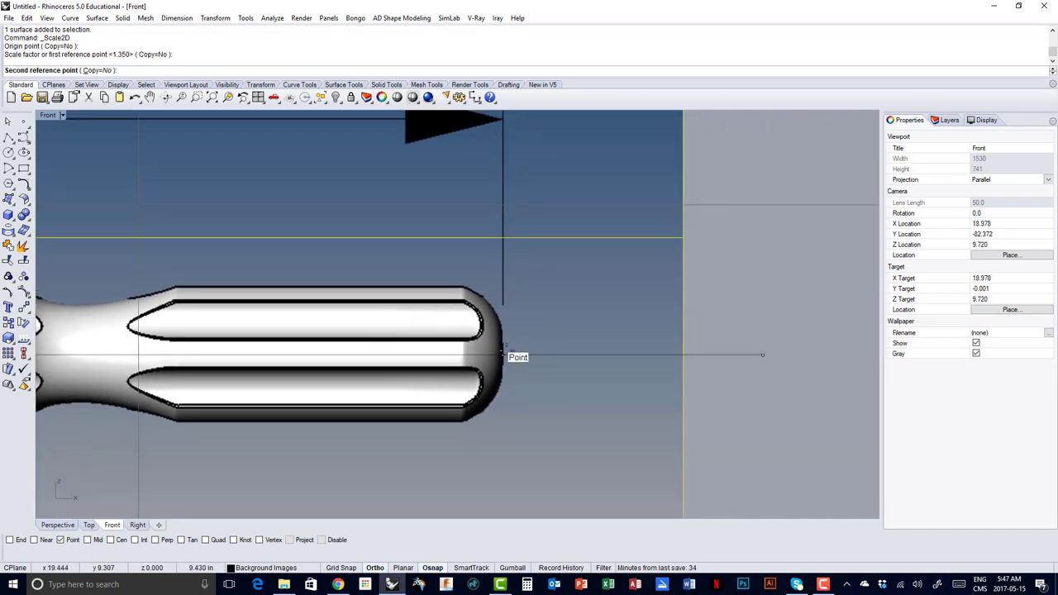
pyautogui.click(502, 353)
pyautogui.scroll(-5, 541, 350)
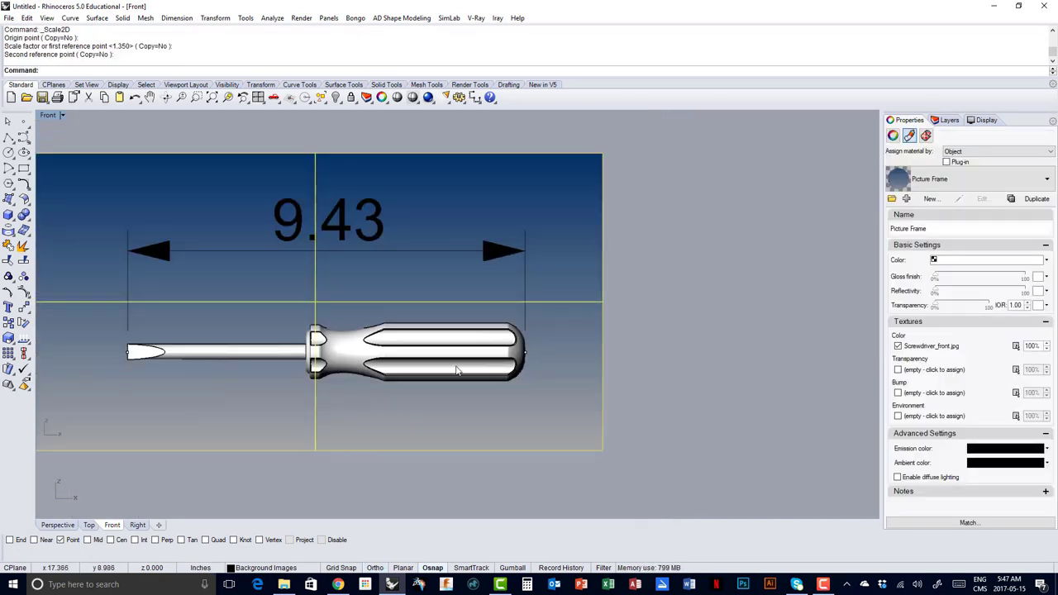
# - Move the front image and its two reference points from the screwdriver's tip point to the origin (0)
pyautogui.moveTo(165, 362); pyautogui.dragTo(323, 357, button='right')
pyautogui.scroll(-2, 123, 325)
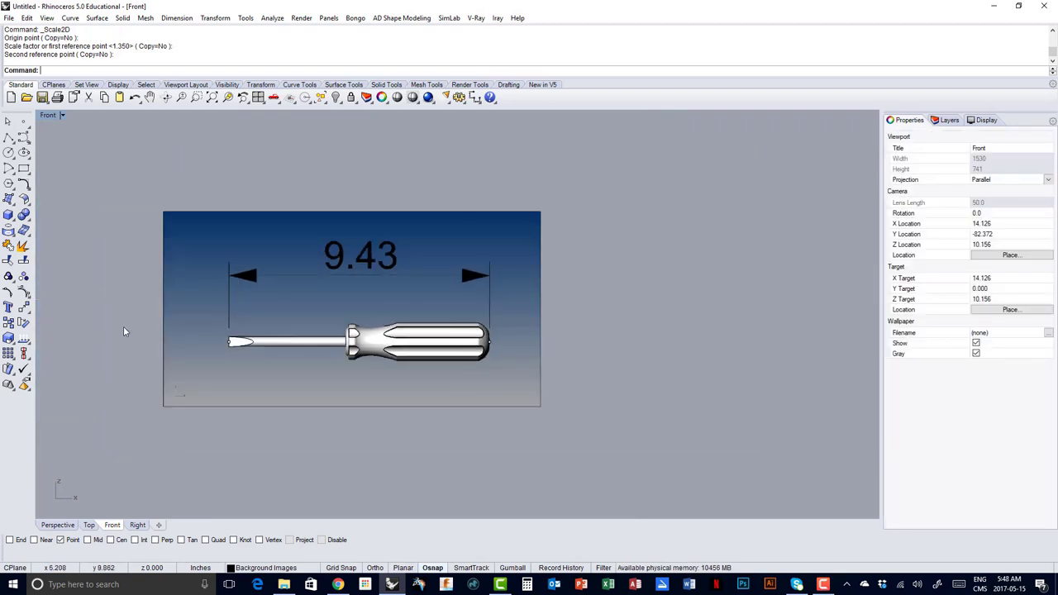
pyautogui.moveTo(93, 174); pyautogui.dragTo(631, 448)
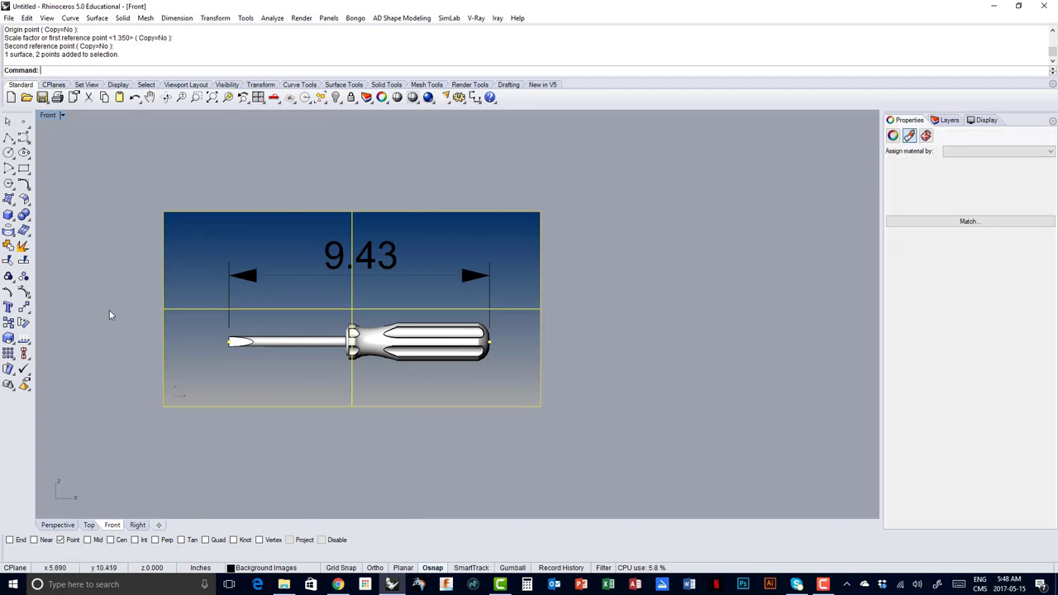
pyautogui.click(24, 308)
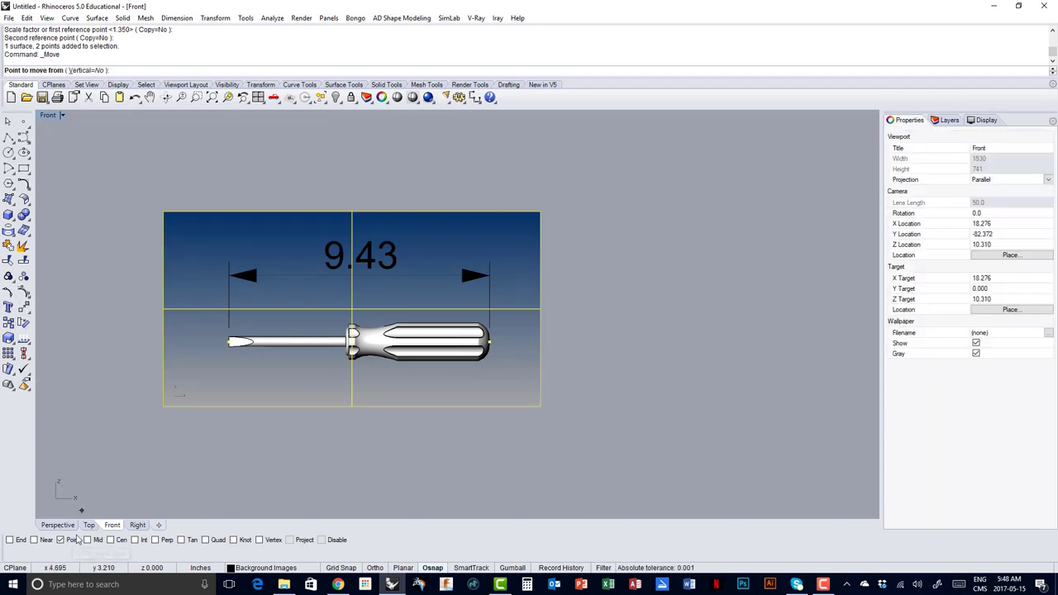
pyautogui.click(224, 341)
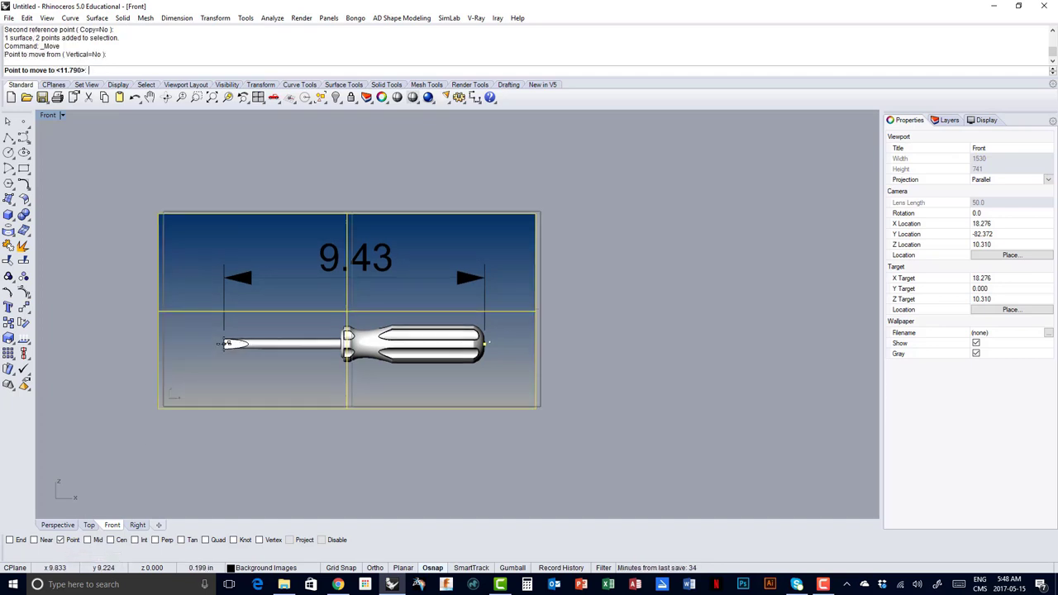
pyautogui.write('0')
pyautogui.press('Return')
pyautogui.scroll(-3, 240, 348)
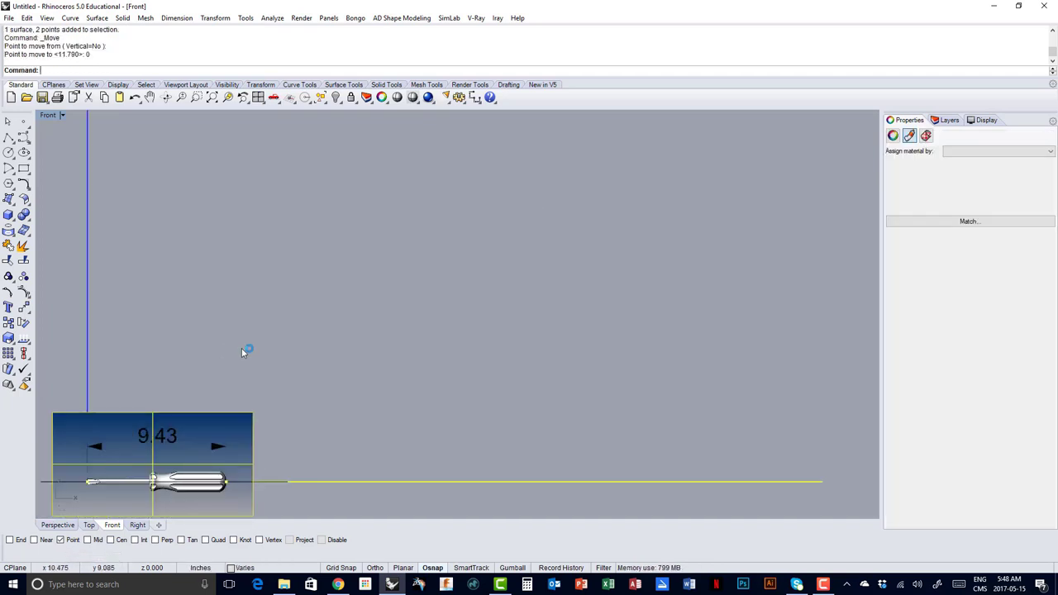
pyautogui.moveTo(233, 352); pyautogui.dragTo(346, 322, button='right')
pyautogui.click(346, 322)
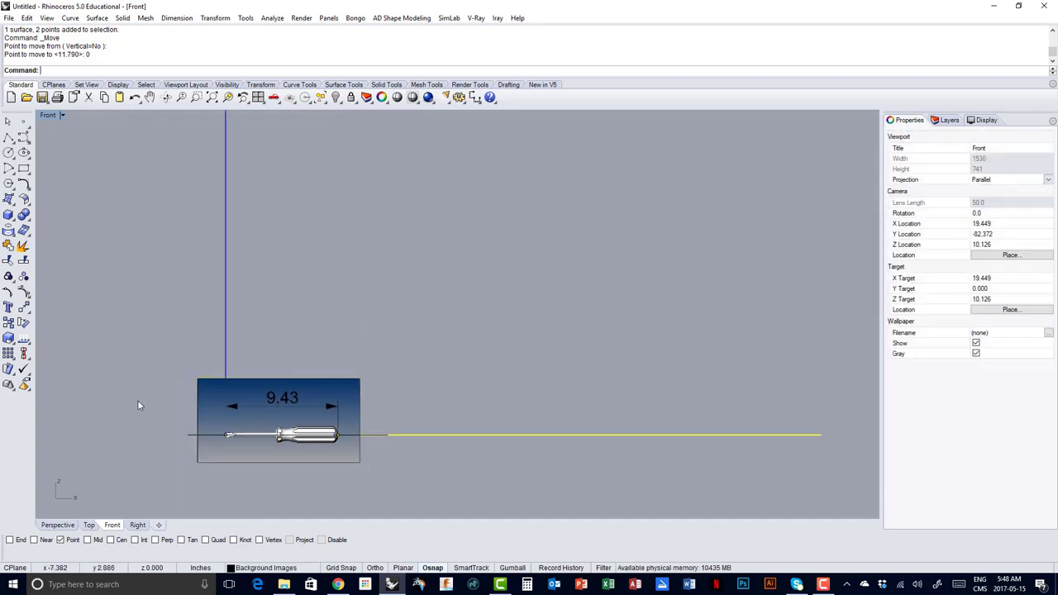
# - Set the front picture frame's material transparency to about 85% while working in a maximized Perspective viewport
pyautogui.doubleClick(48, 115)
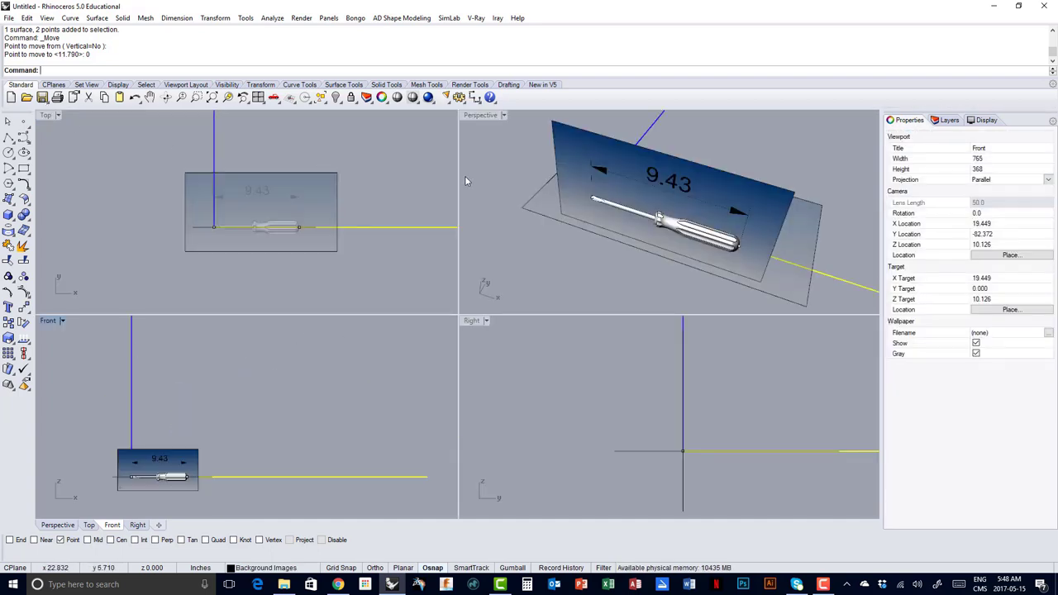
pyautogui.doubleClick(480, 115)
pyautogui.moveTo(347, 322); pyautogui.dragTo(253, 217, button='right')
pyautogui.click(265, 200)
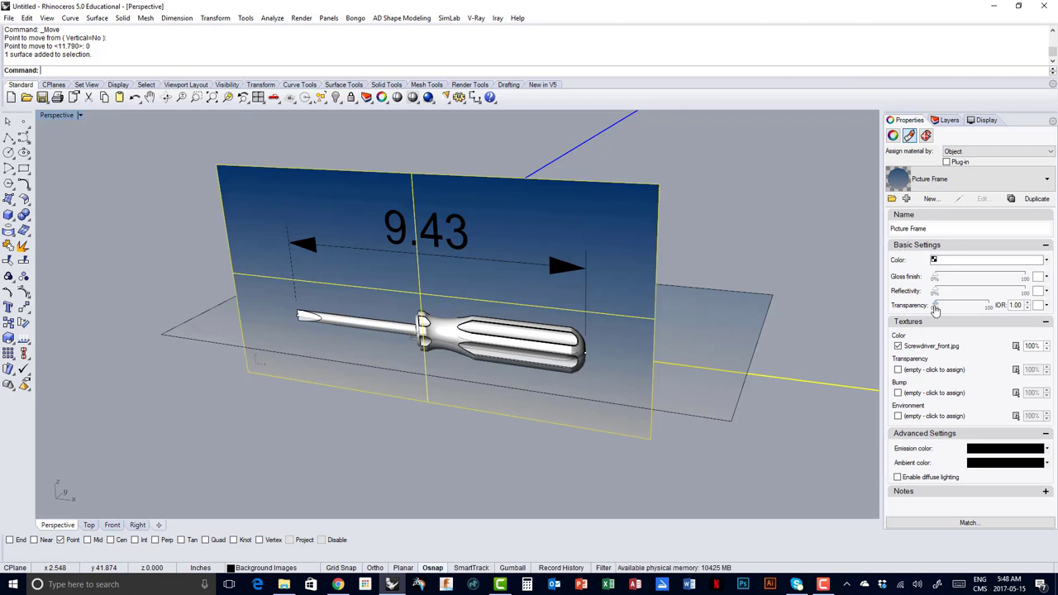
pyautogui.moveTo(935, 308); pyautogui.dragTo(981, 318)
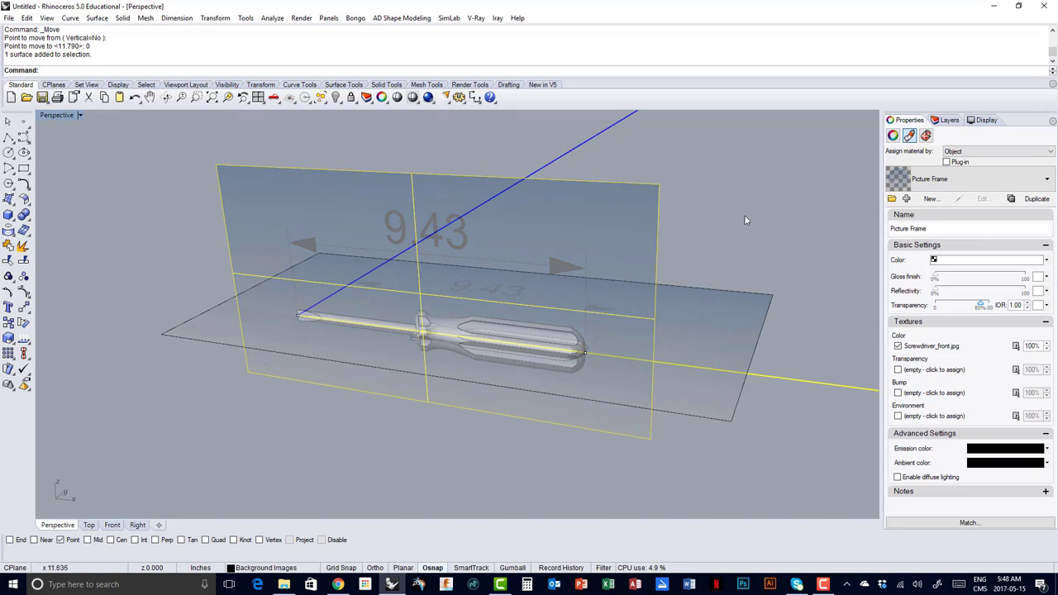
pyautogui.press('Escape')
pyautogui.moveTo(529, 330); pyautogui.dragTo(424, 271, button='right')
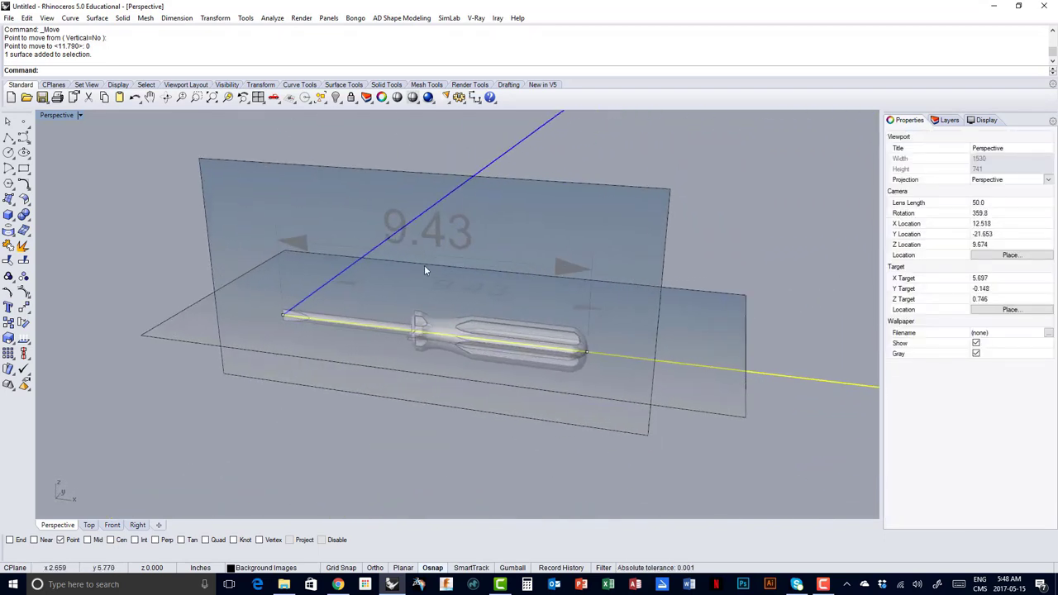
# - Restore the four-viewport layout and insert the Screwdriver_left image as a picture frame in the Right viewport, above the horizontal axis
pyautogui.doubleClick(58, 115)
pyautogui.click(612, 401)
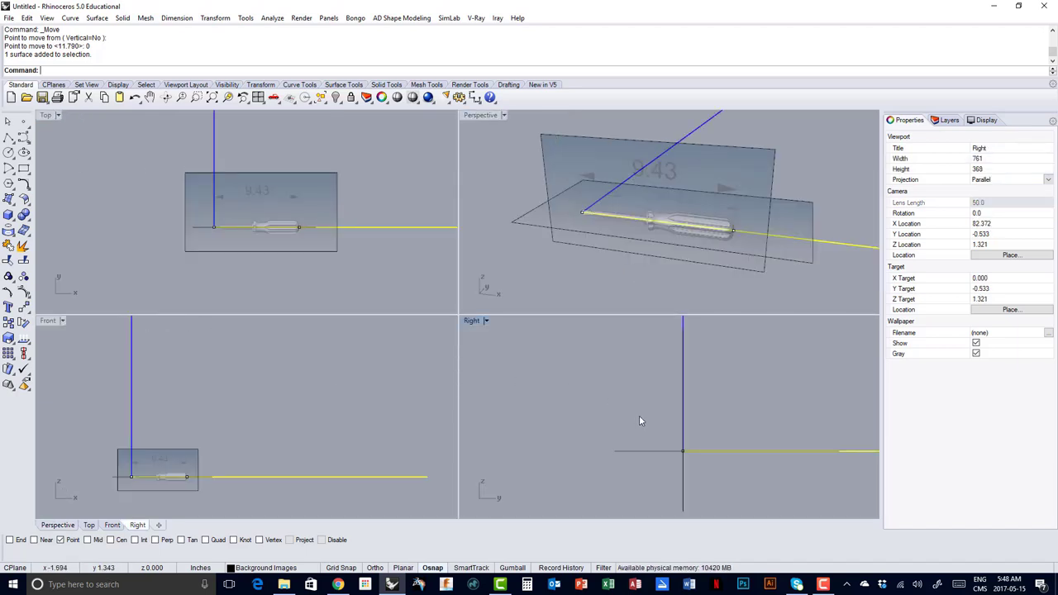
pyautogui.moveTo(639, 414); pyautogui.dragTo(534, 400, button='right')
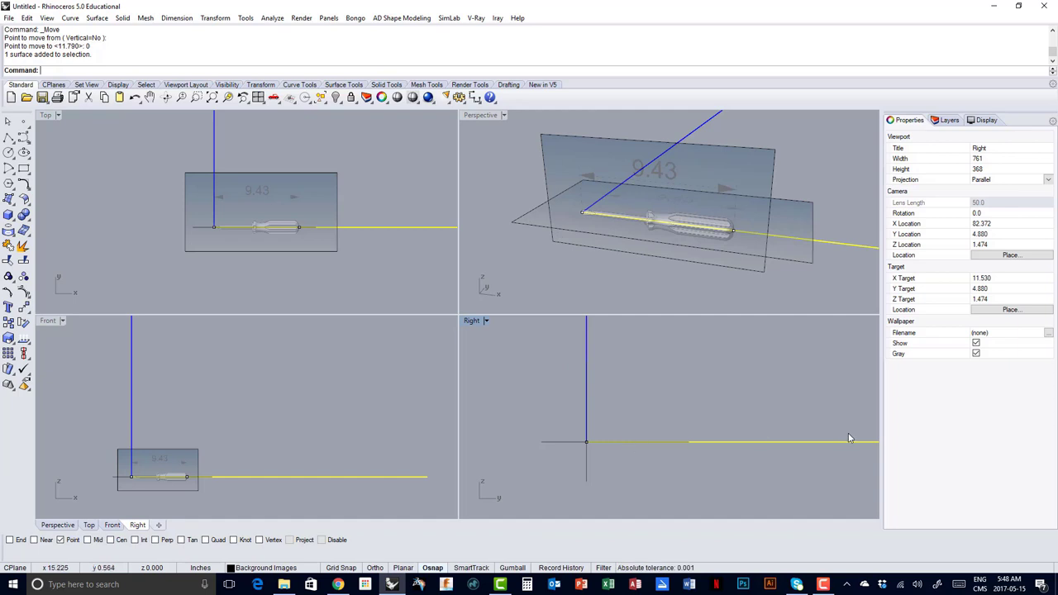
pyautogui.moveTo(690, 430); pyautogui.dragTo(659, 435, button='right')
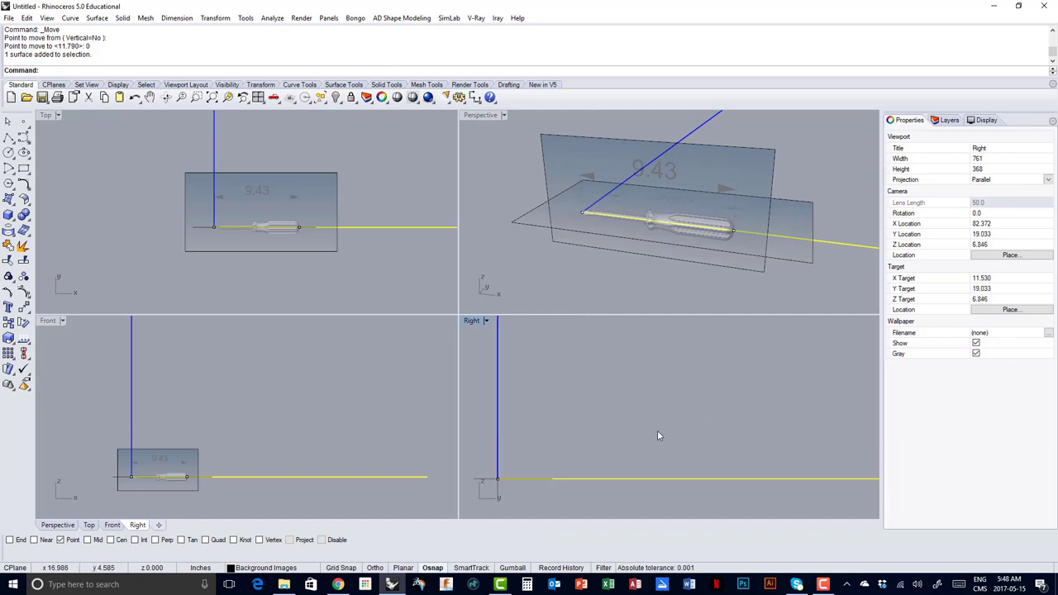
pyautogui.moveTo(701, 404); pyautogui.dragTo(687, 398, button='right')
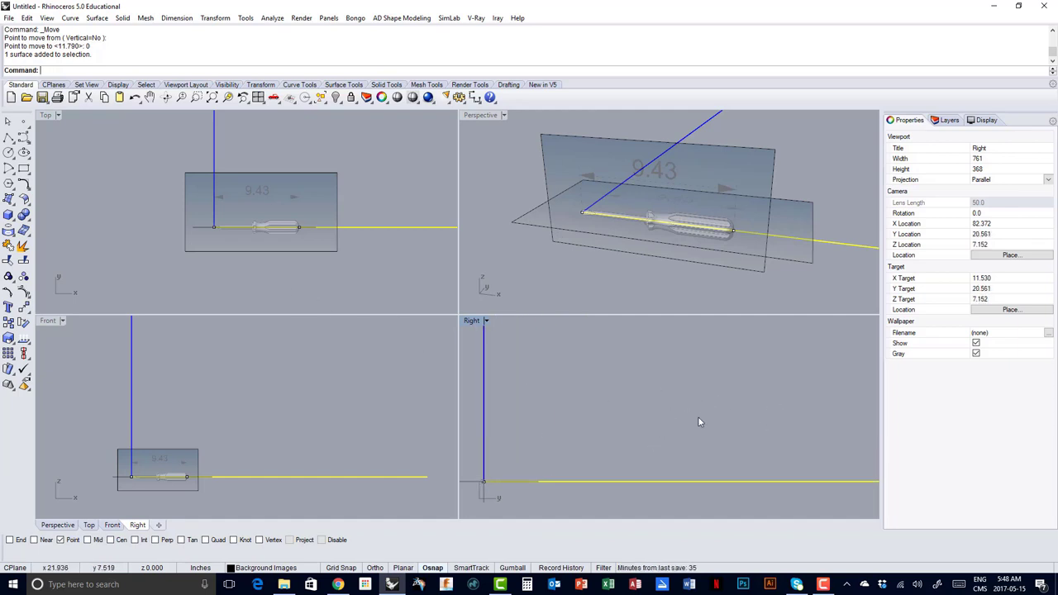
pyautogui.write('PictureFrame')
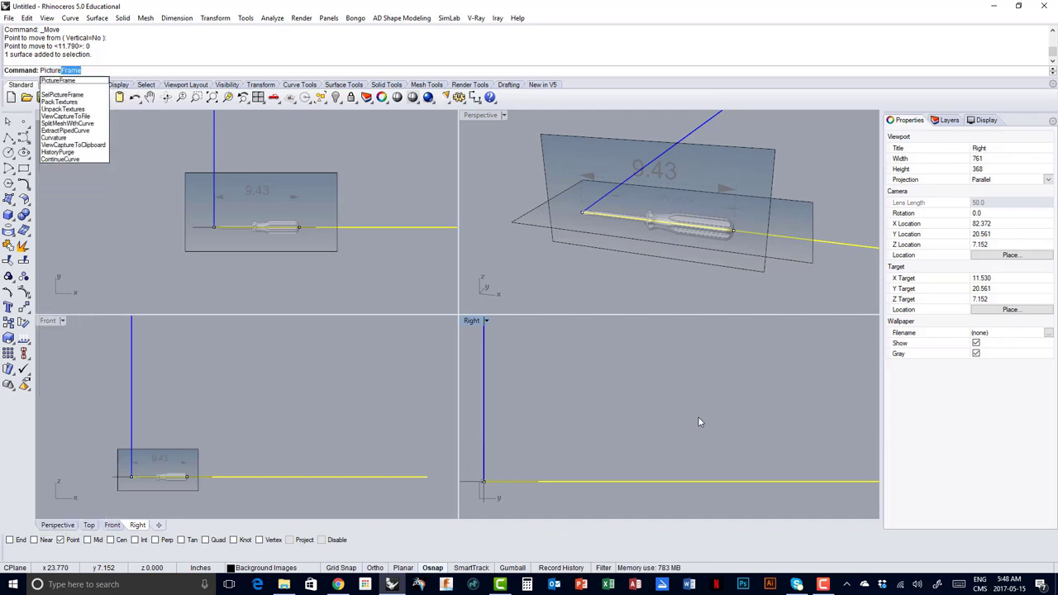
pyautogui.press('Return')
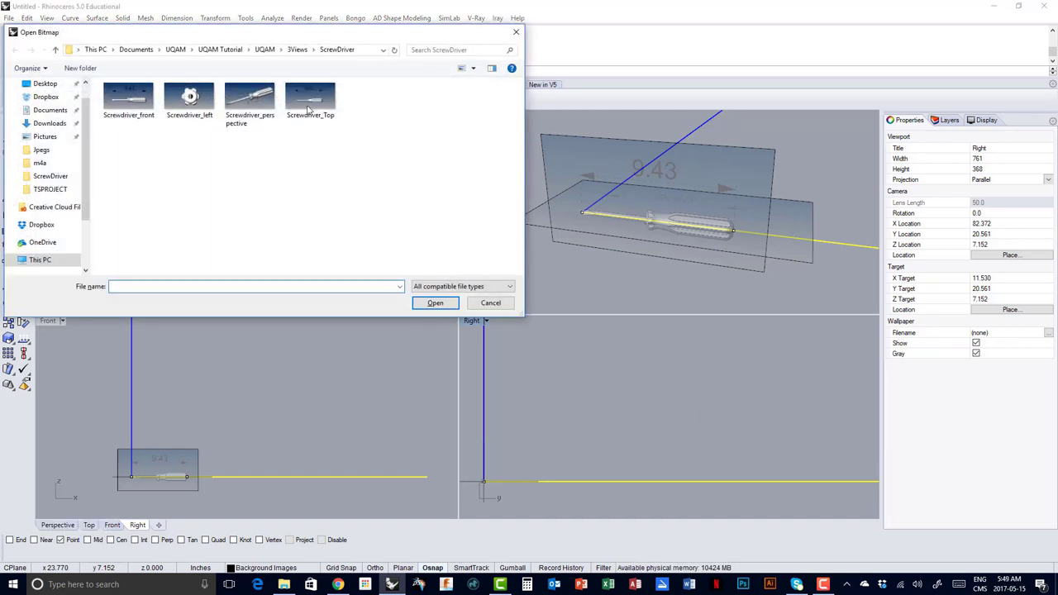
pyautogui.click(189, 104)
pyautogui.click(435, 302)
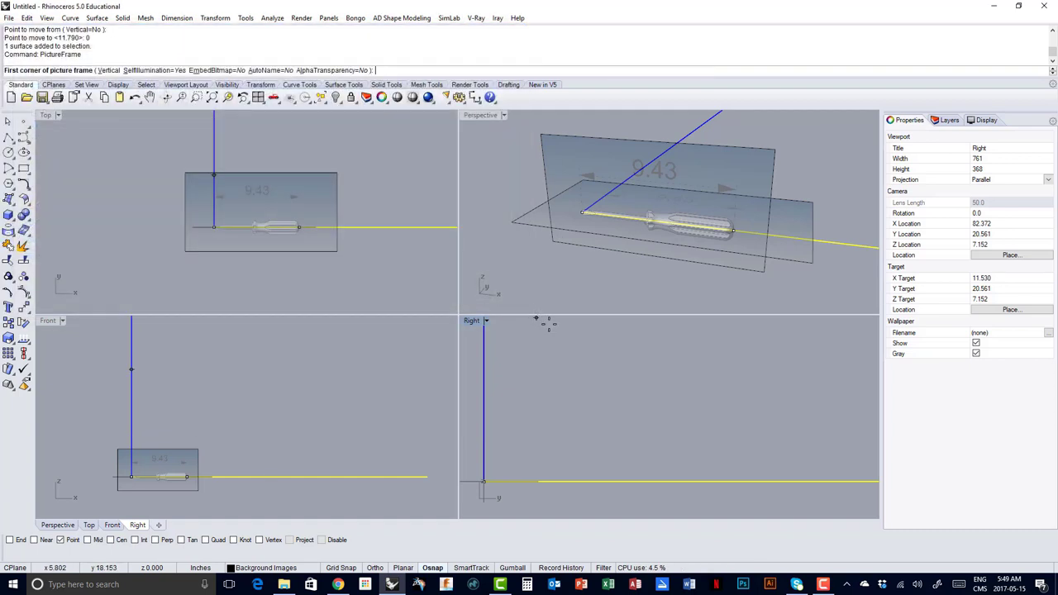
pyautogui.click(609, 414)
pyautogui.moveTo(732, 415); pyautogui.dragTo(699, 427, button='right')
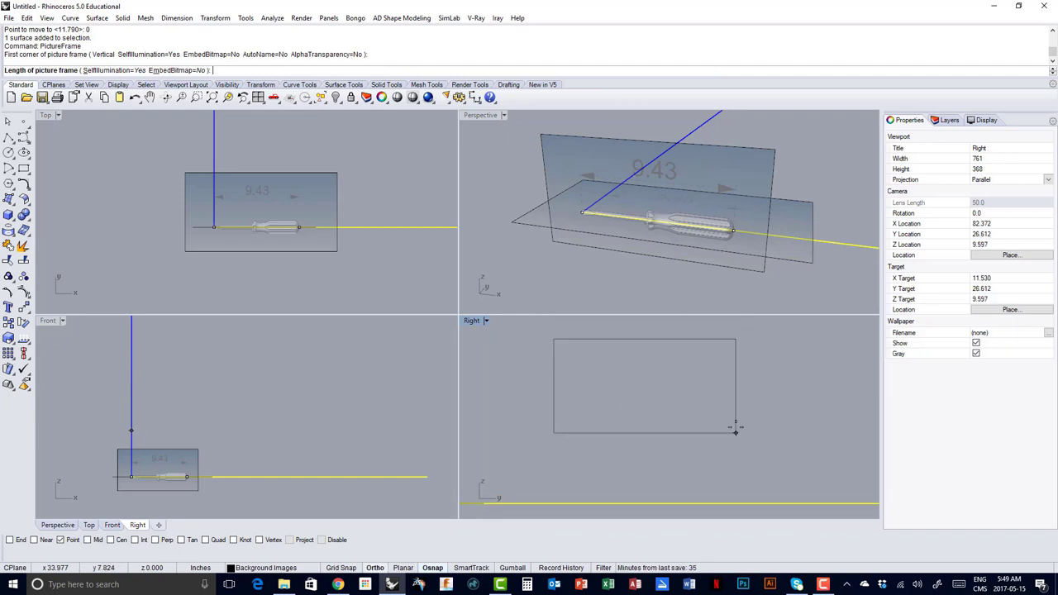
pyautogui.click(719, 432)
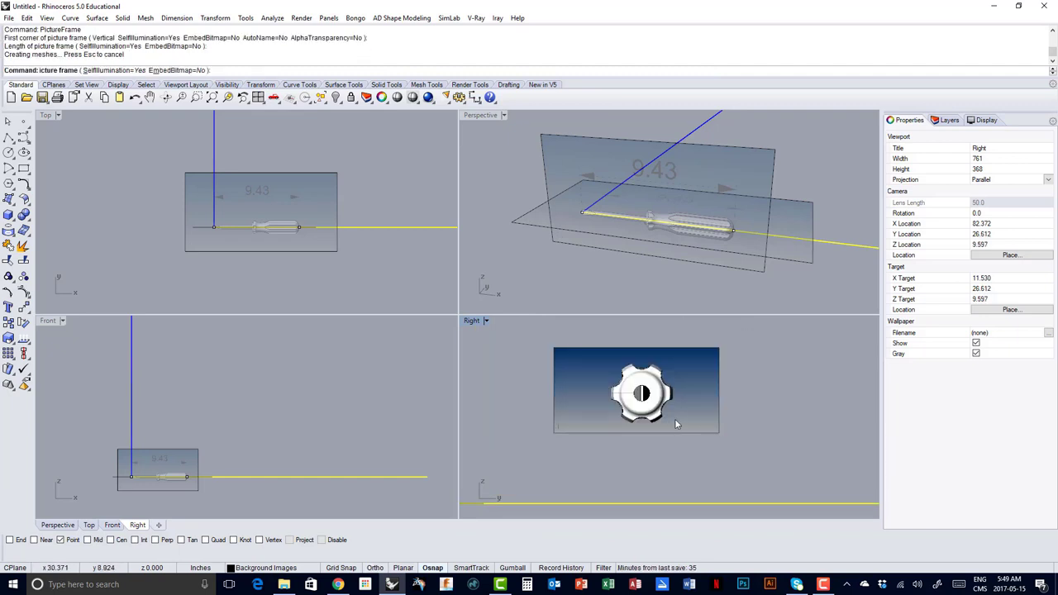
# - Examine the centre and outline of the end-view image in the Right viewport and the matching handle profile in the Front viewport
pyautogui.scroll(5, 638, 389)
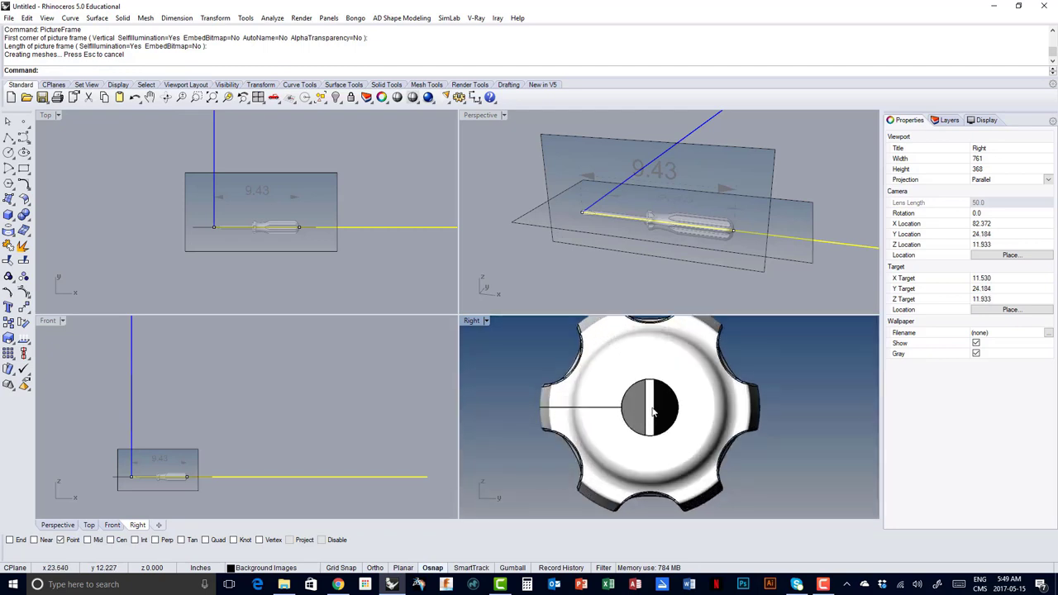
pyautogui.scroll(-6, 645, 390)
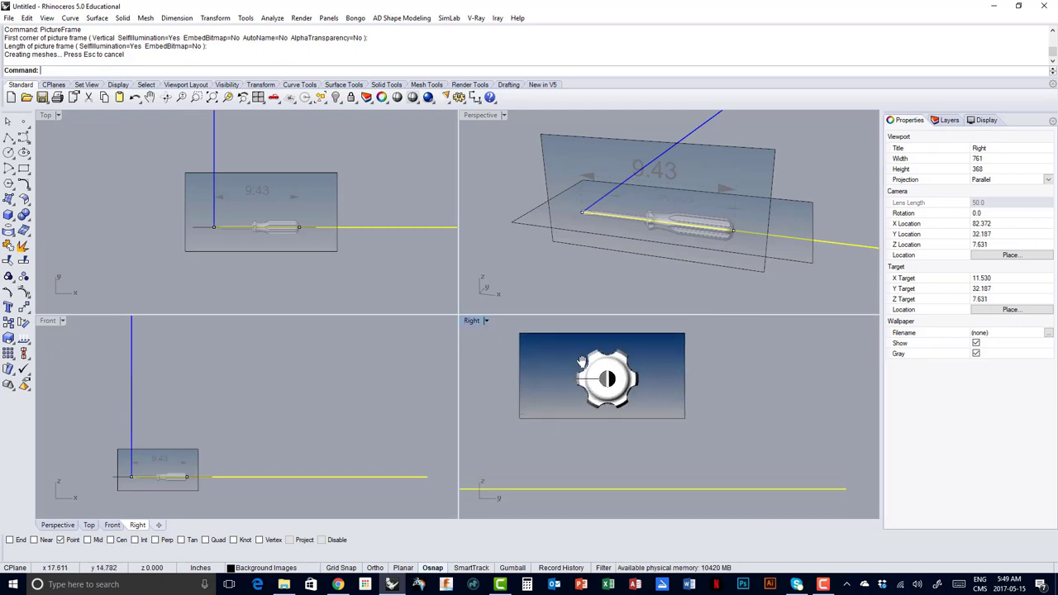
pyautogui.scroll(2, 648, 390)
pyautogui.scroll(3, 653, 393)
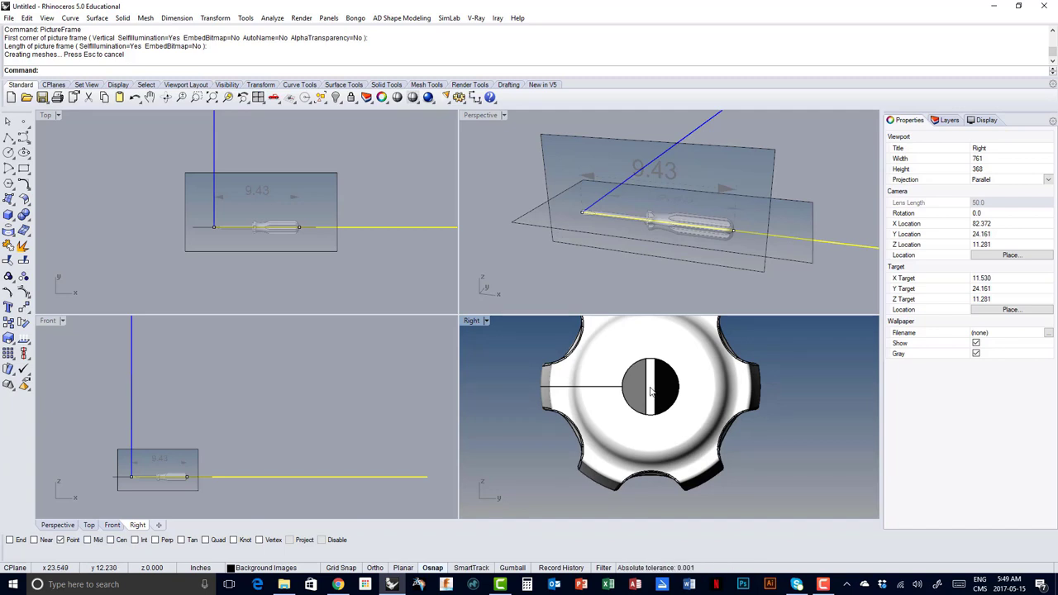
pyautogui.scroll(-4, 652, 393)
pyautogui.moveTo(536, 360); pyautogui.dragTo(615, 365, button='right')
pyautogui.scroll(-4, 614, 365)
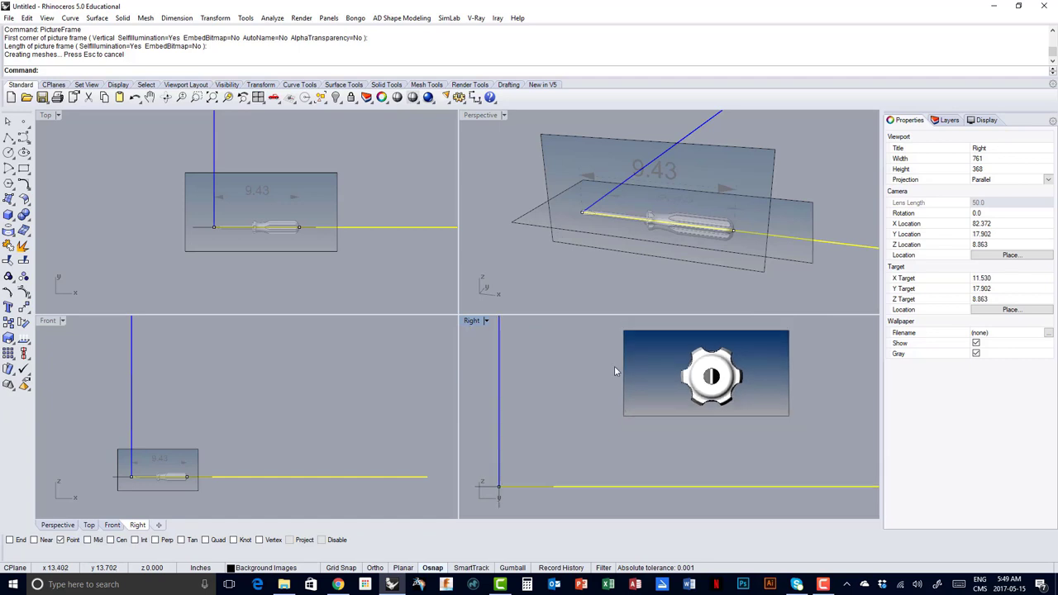
pyautogui.scroll(2, 670, 382)
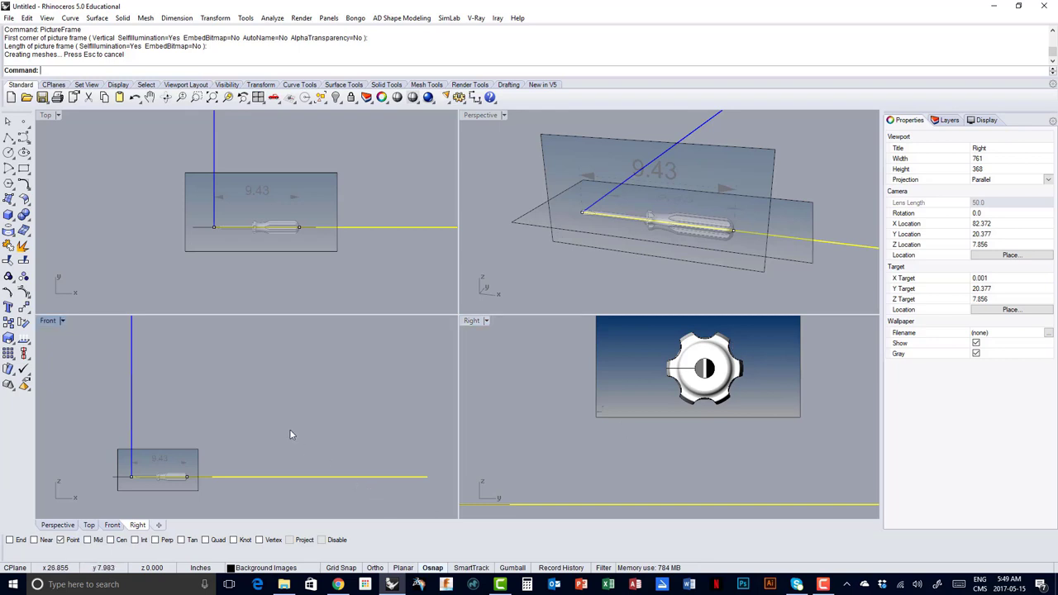
pyautogui.scroll(6, 167, 481)
pyautogui.moveTo(182, 465); pyautogui.dragTo(266, 472, button='right')
pyautogui.scroll(3, 276, 443)
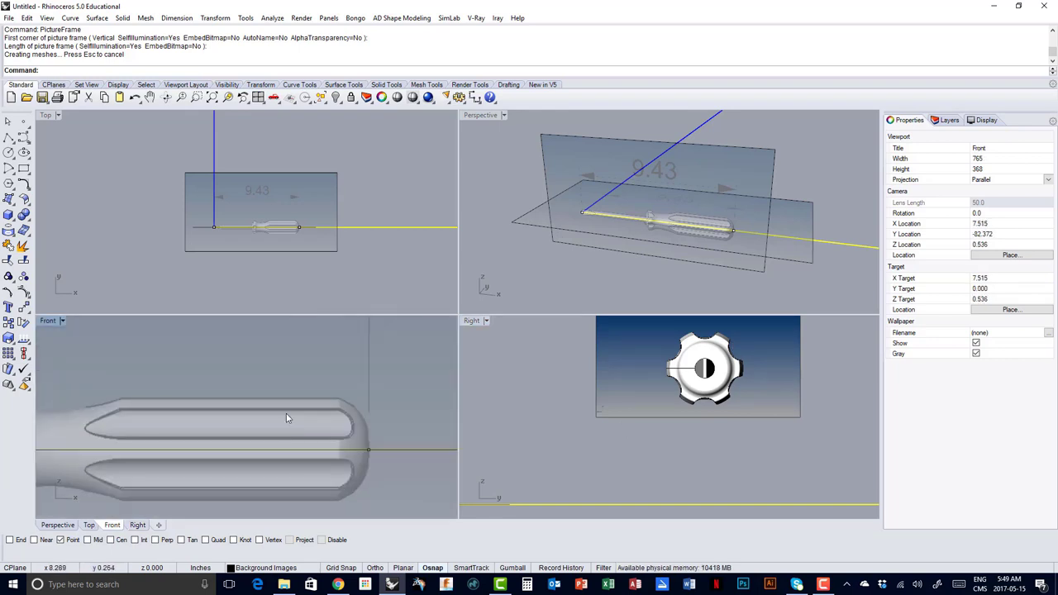
pyautogui.scroll(-3, 302, 390)
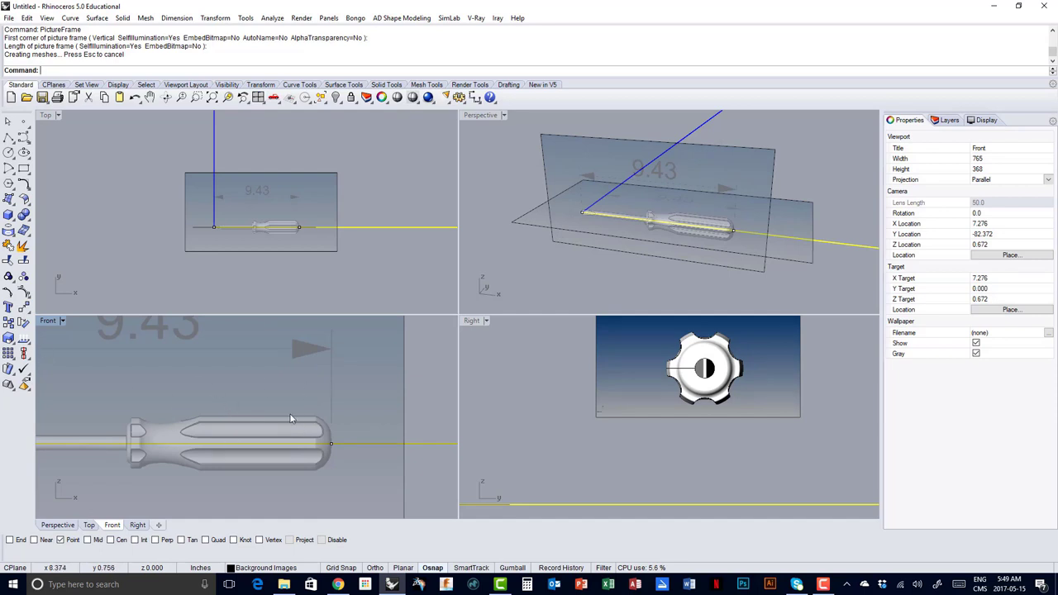
# - Measure the handle's height between its upper and lower outline edges in the Front viewport with the Distance tool
pyautogui.scroll(2, 290, 418)
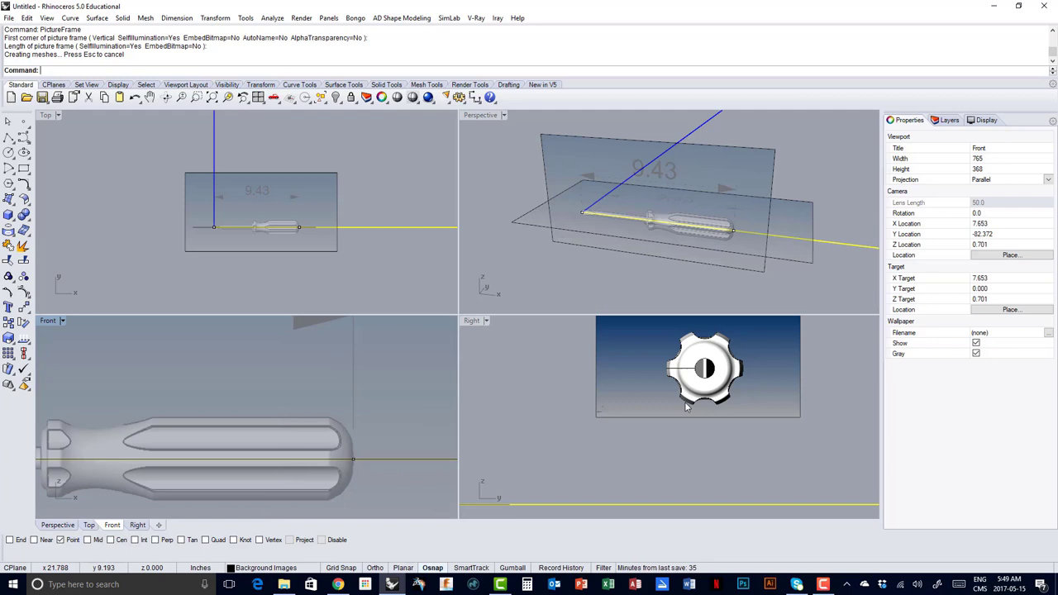
pyautogui.scroll(3, 653, 446)
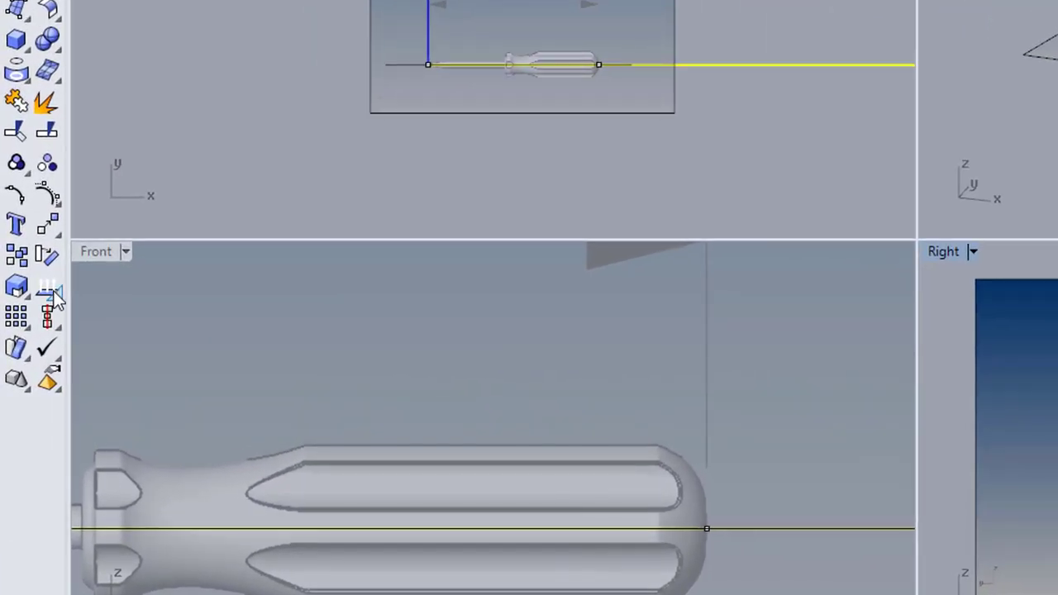
pyautogui.click(50, 289)
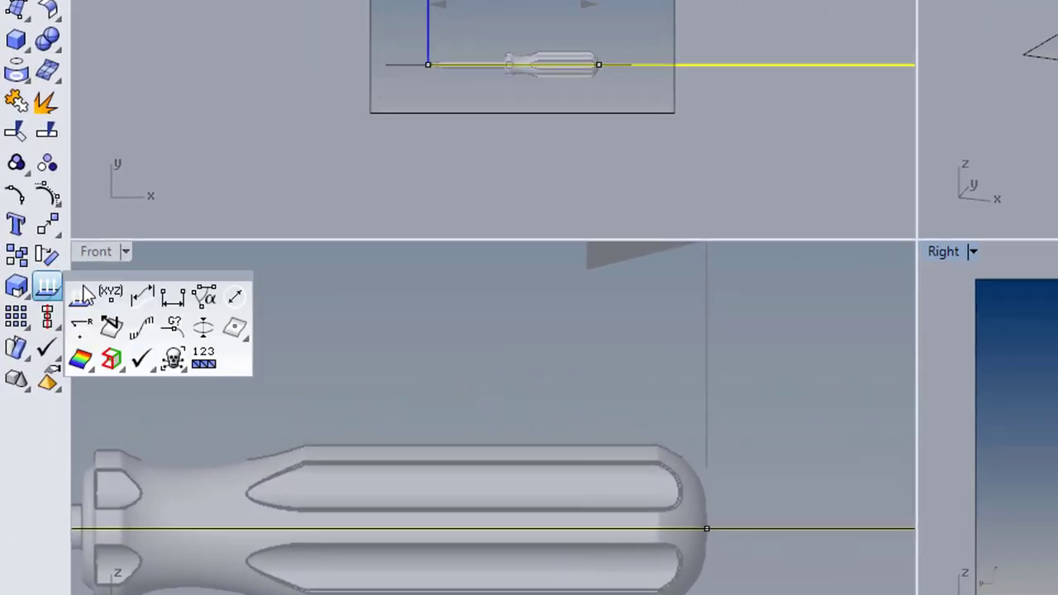
pyautogui.click(171, 298)
pyautogui.scroll(5, 539, 456)
pyautogui.moveTo(538, 456); pyautogui.dragTo(520, 347, button='right')
pyautogui.scroll(2, 520, 347)
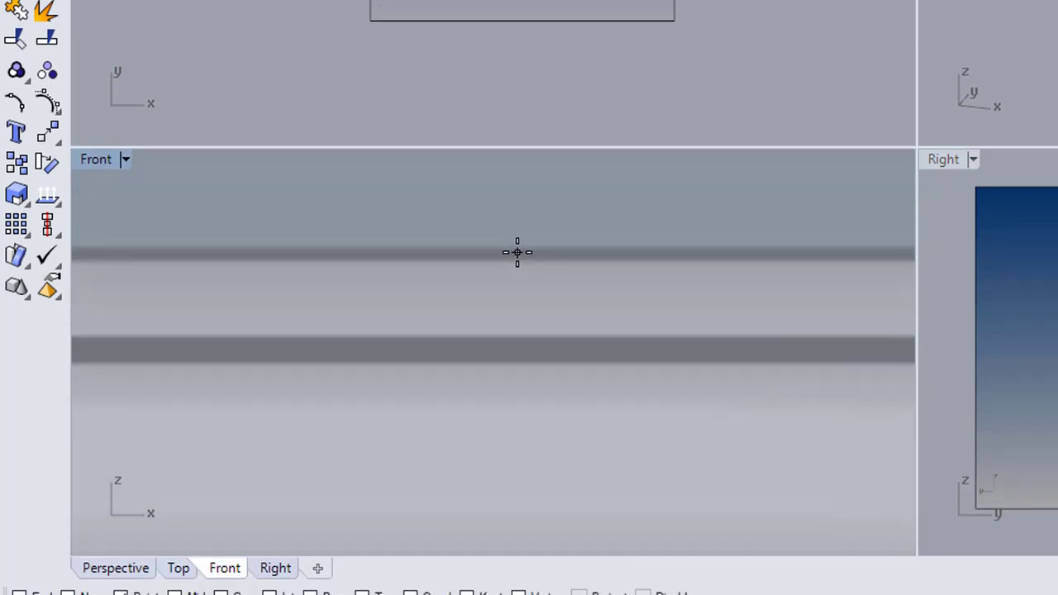
pyautogui.click(520, 252)
pyautogui.moveTo(541, 336); pyautogui.dragTo(534, 387, button='right')
pyautogui.scroll(-3, 534, 306)
pyautogui.scroll(6, 514, 504)
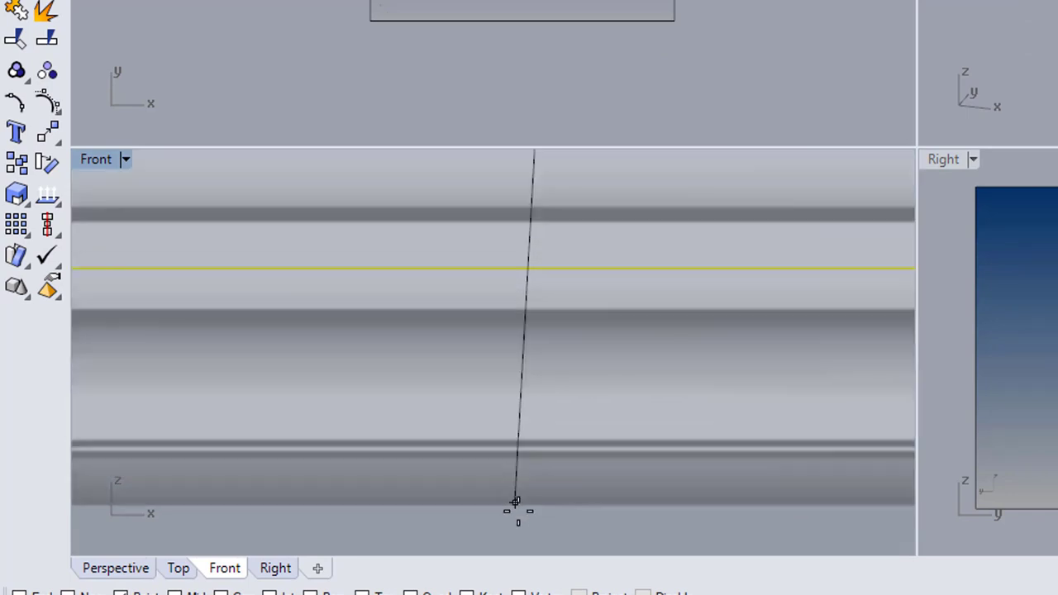
pyautogui.scroll(2, 554, 486)
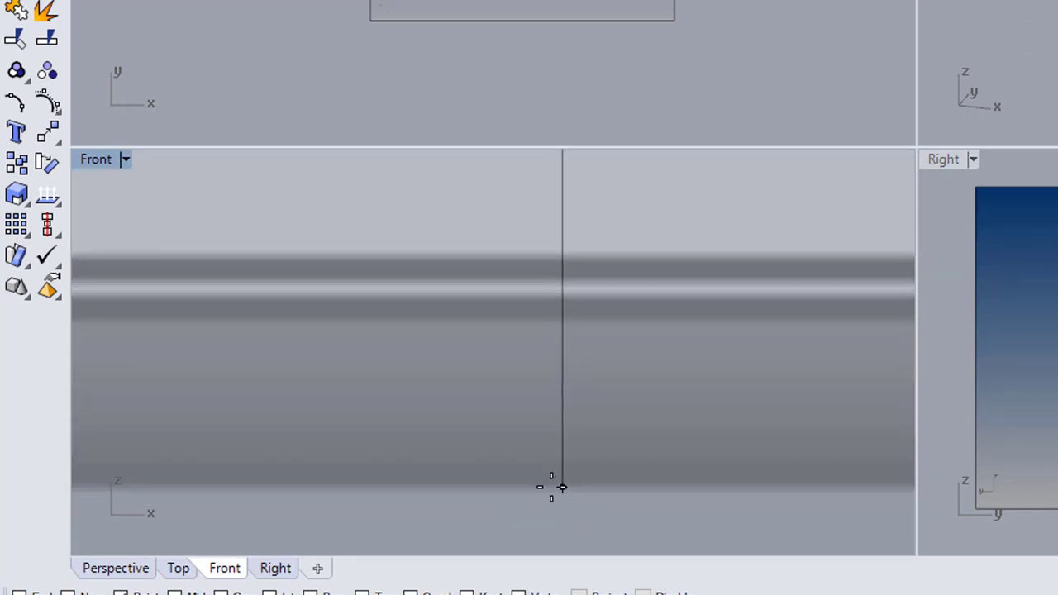
pyautogui.click(551, 483)
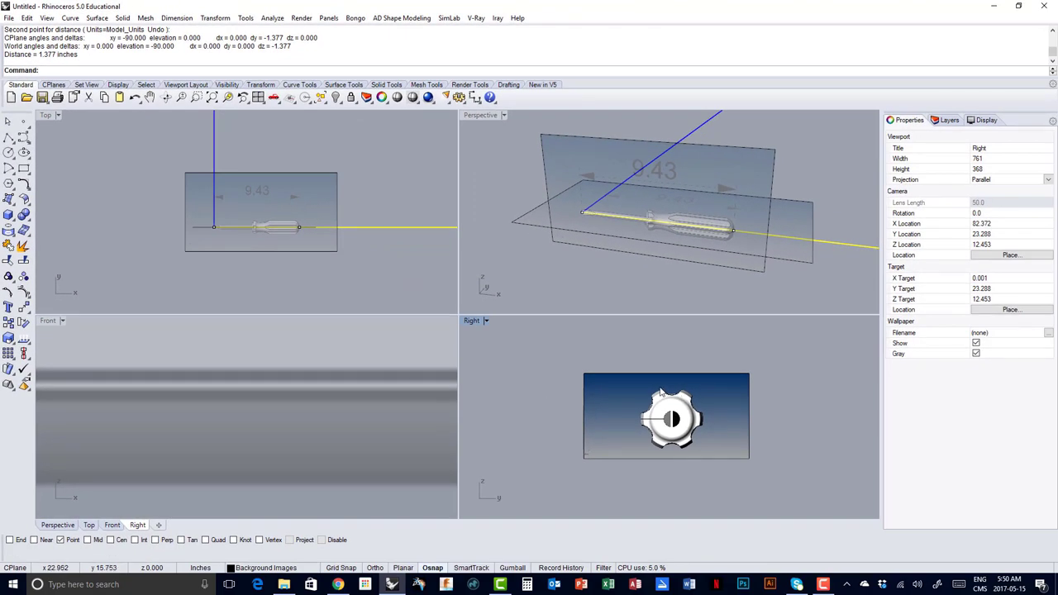
# - Maximize the Right viewport and draw a circle of diameter 1.38 in the empty space beside the end-view image
pyautogui.moveTo(726, 415); pyautogui.dragTo(628, 384, button='right')
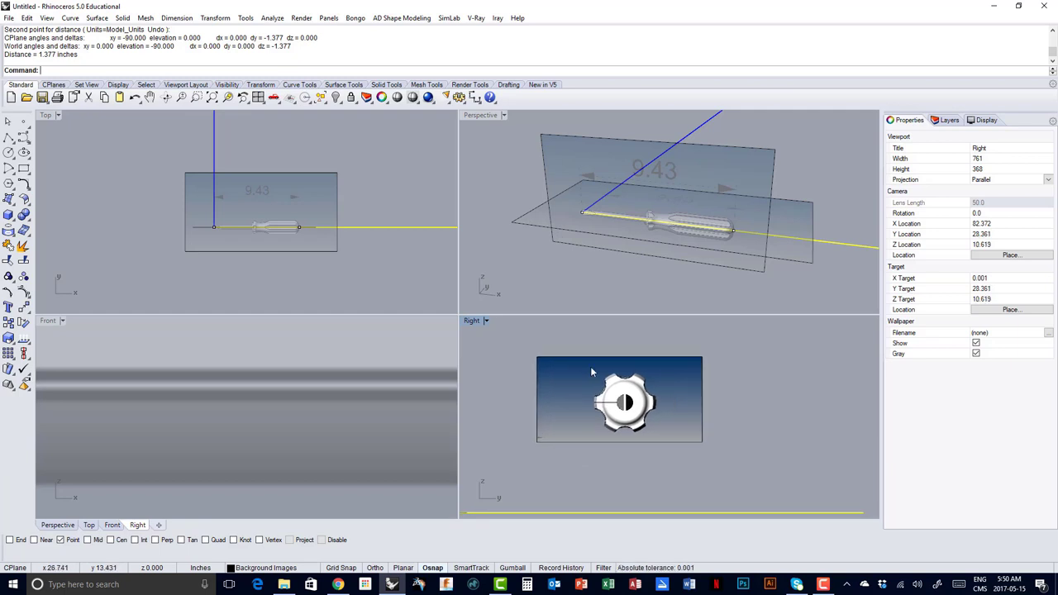
pyautogui.doubleClick(469, 323)
pyautogui.moveTo(492, 307); pyautogui.dragTo(468, 315, button='right')
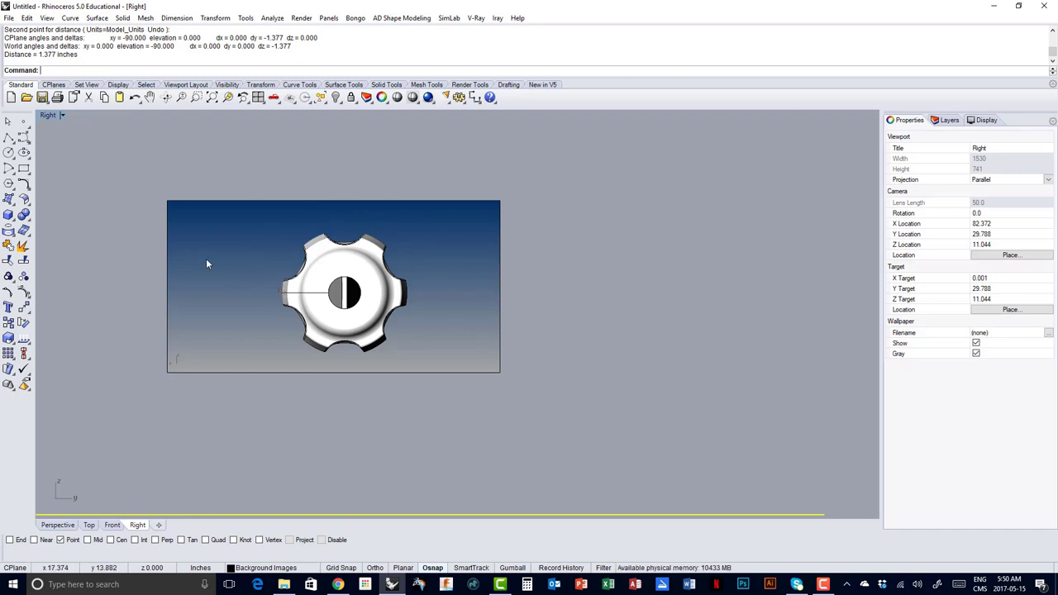
pyautogui.click(8, 153)
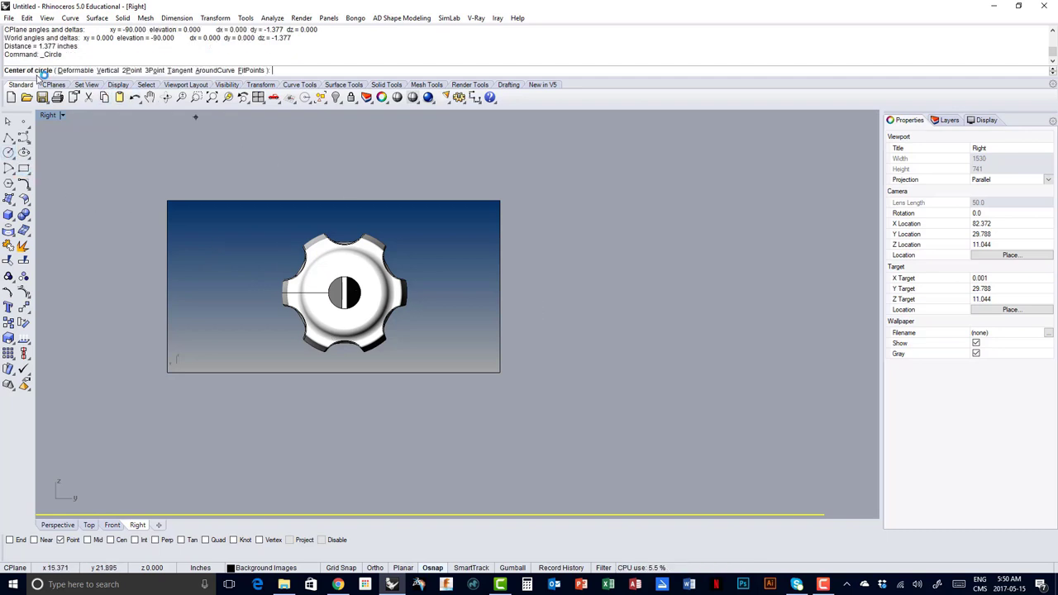
pyautogui.click(671, 286)
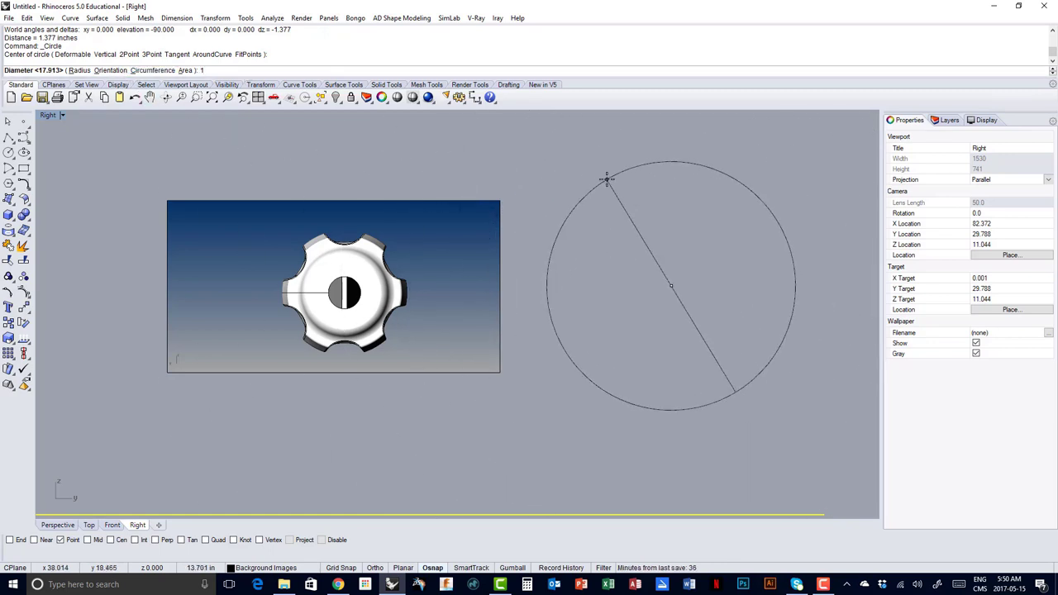
pyautogui.write('1.38')
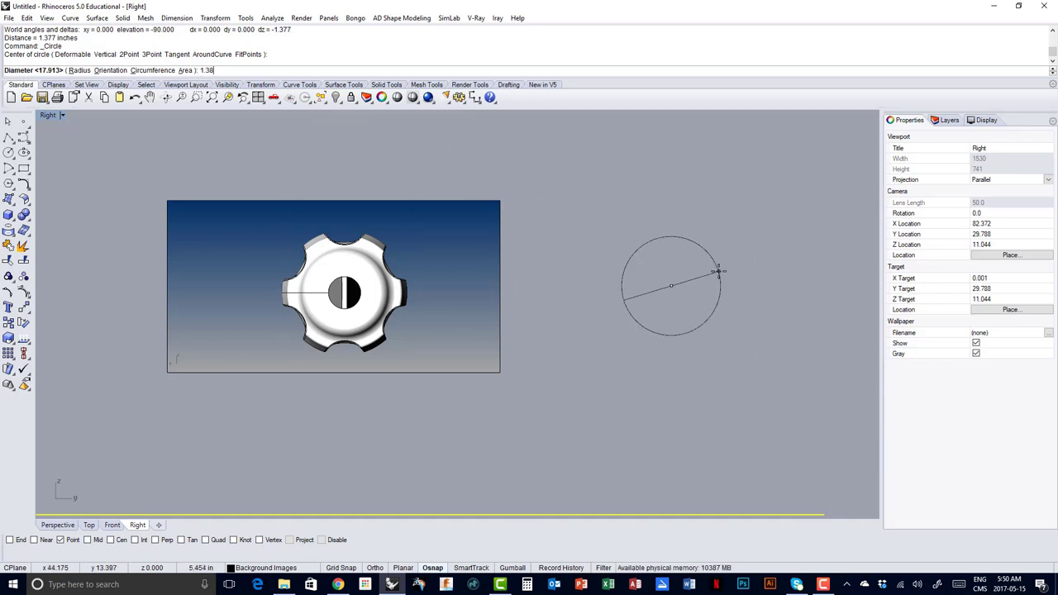
pyautogui.scroll(2, 722, 269)
pyautogui.press('Return')
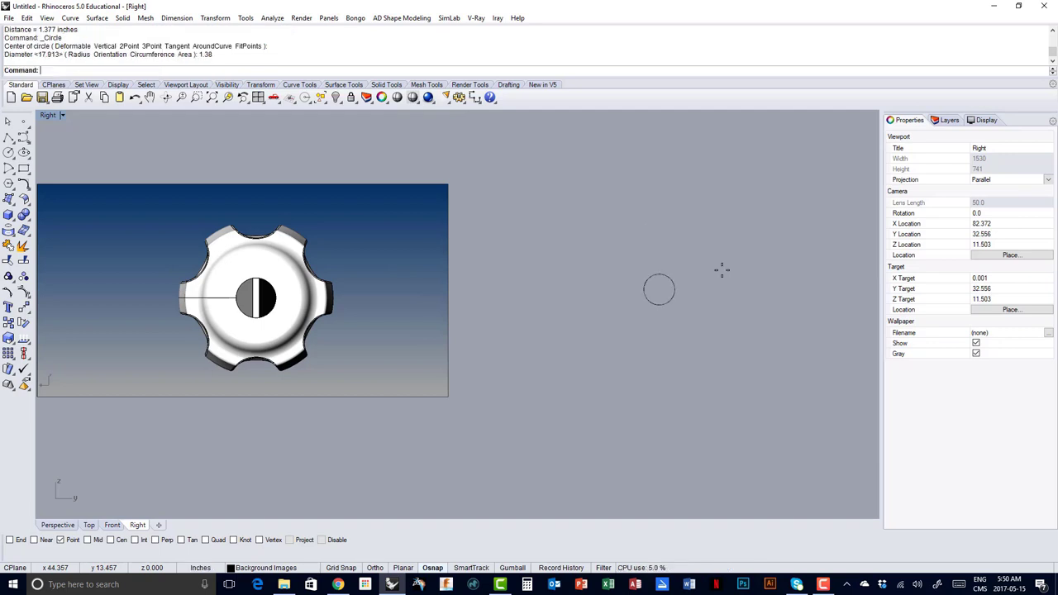
pyautogui.scroll(2, 676, 281)
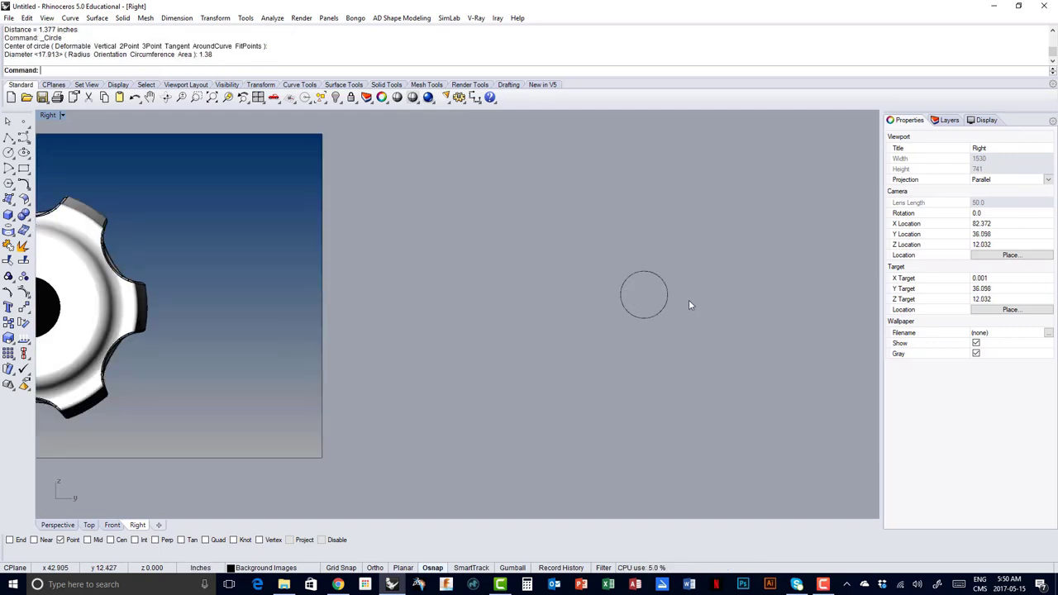
# - Place a point object at the centre of the shaft circle in the end-view image
pyautogui.scroll(-2, 529, 184)
pyautogui.click(303, 231)
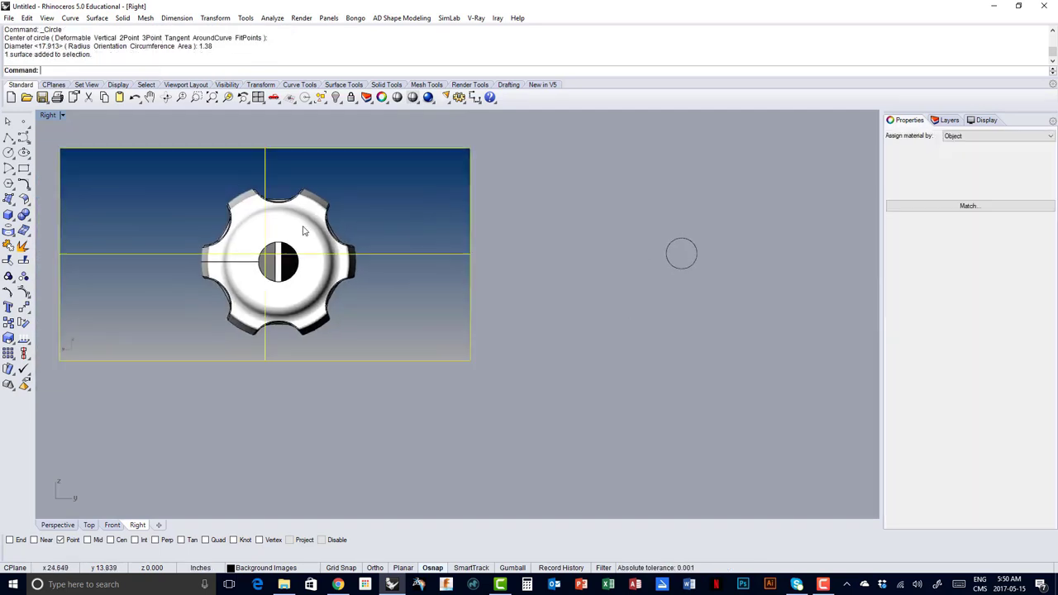
pyautogui.scroll(4, 277, 273)
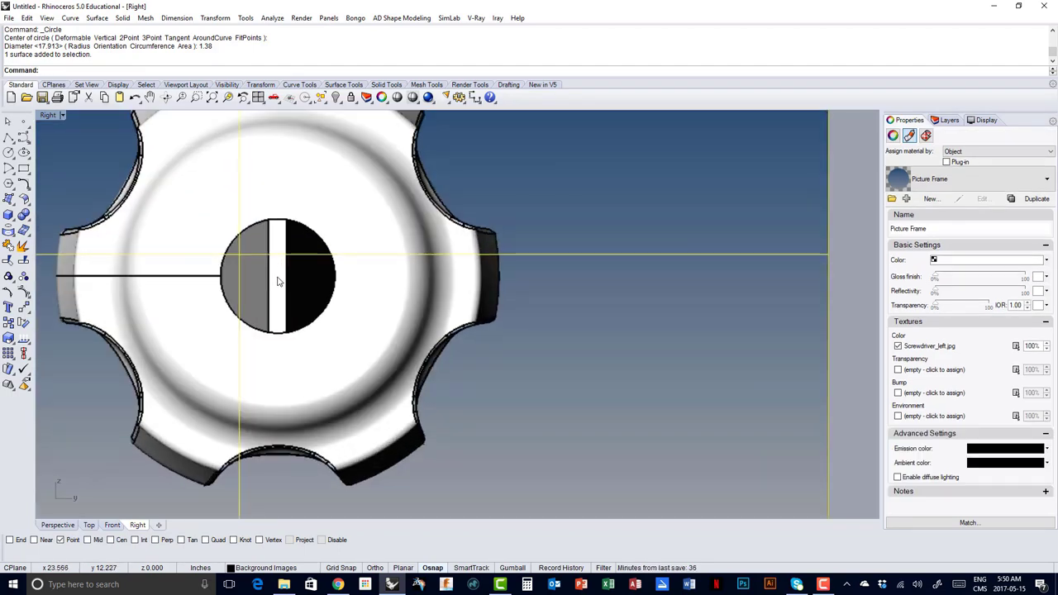
pyautogui.scroll(-4, 277, 281)
pyautogui.click(655, 290)
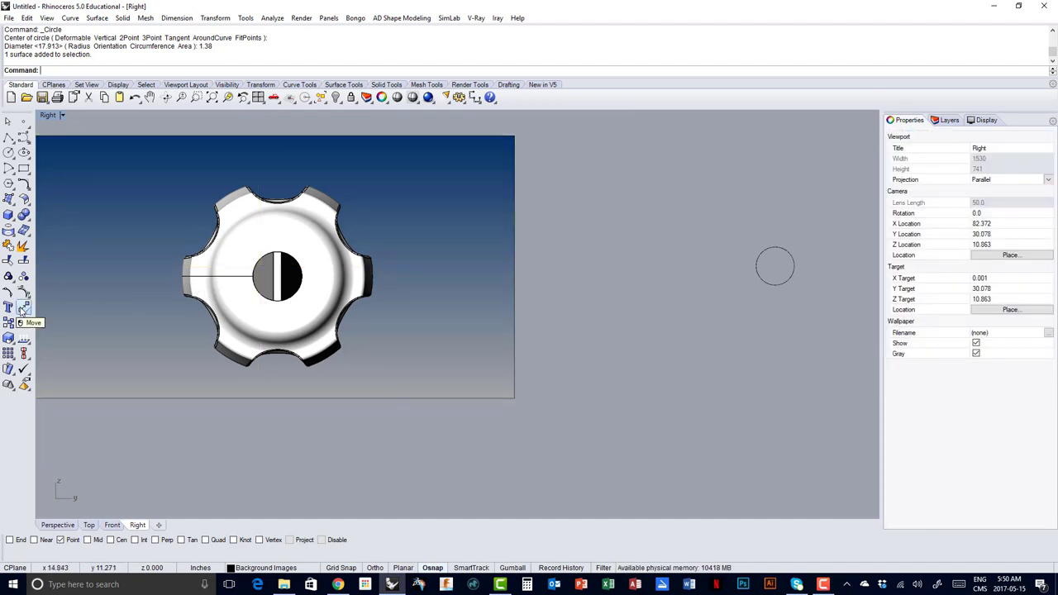
pyautogui.click(24, 124)
pyautogui.scroll(6, 308, 252)
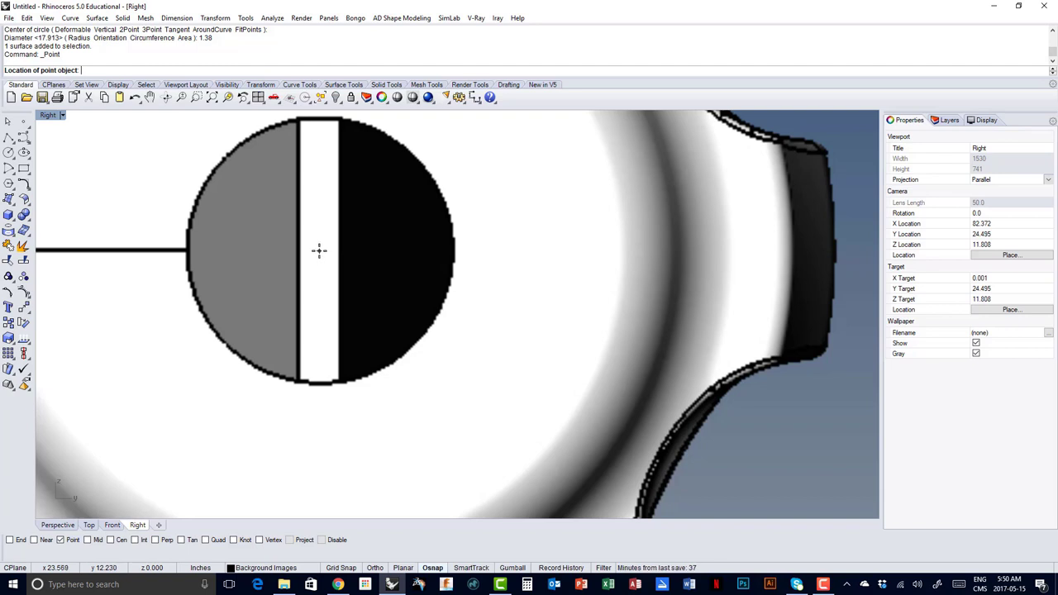
pyautogui.scroll(2, 319, 251)
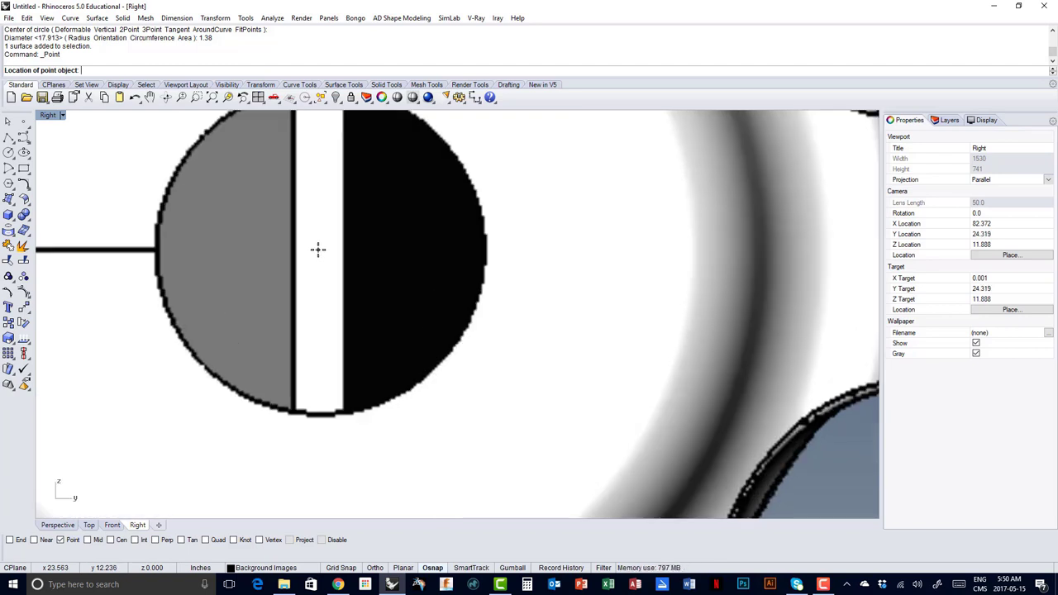
pyautogui.click(319, 250)
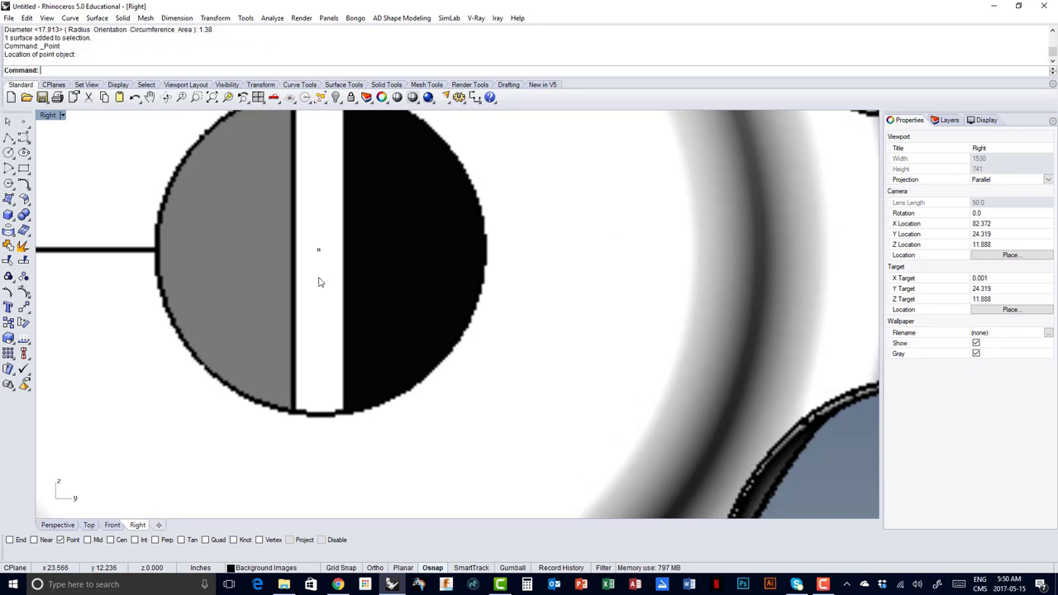
# - Move the end-view image and its centre point from that point to the centre of the 1.38 circle, using the Cen object snap
pyautogui.scroll(-3, 318, 252)
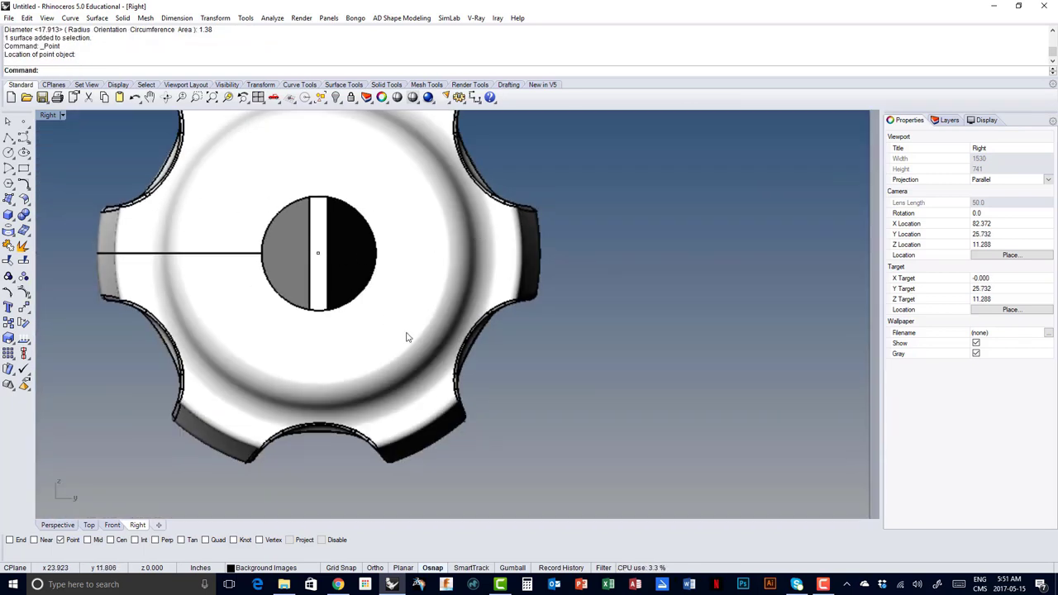
pyautogui.scroll(-3, 409, 335)
pyautogui.click(442, 297)
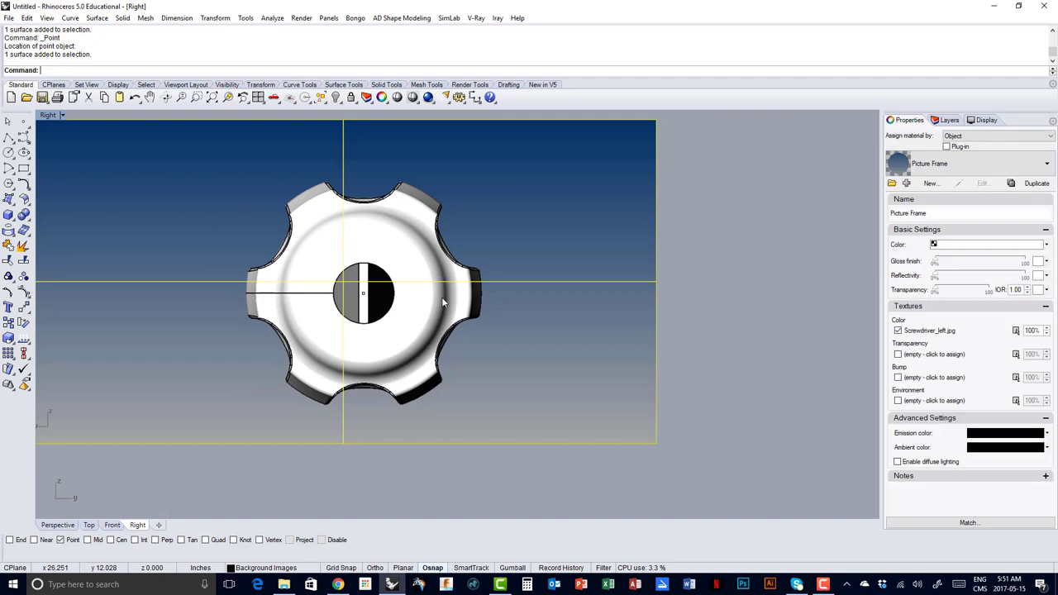
pyautogui.keyDown('shift'); pyautogui.click(364, 296); pyautogui.keyUp('shift')
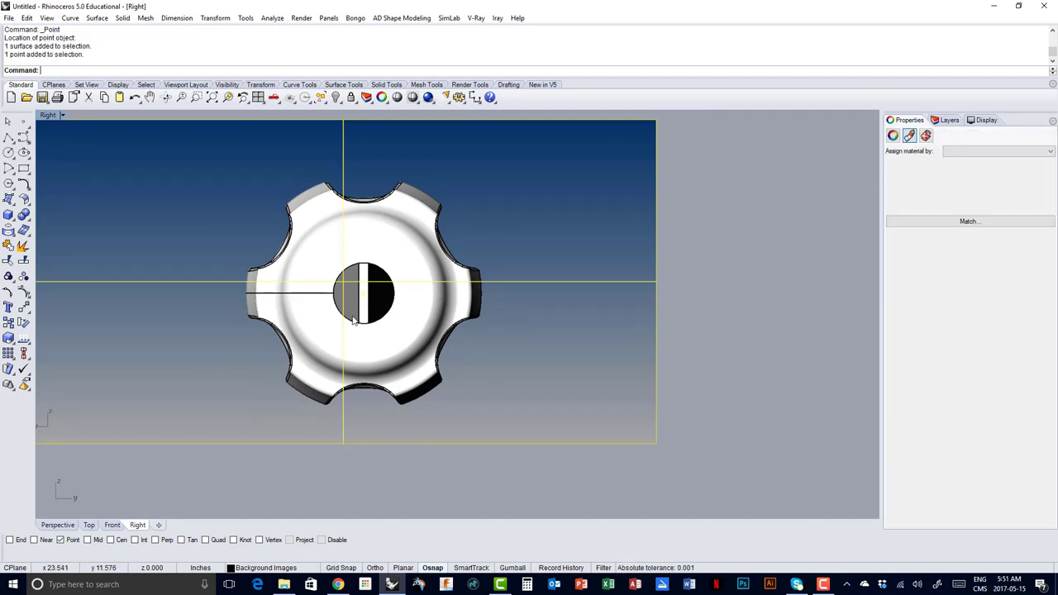
pyautogui.click(24, 307)
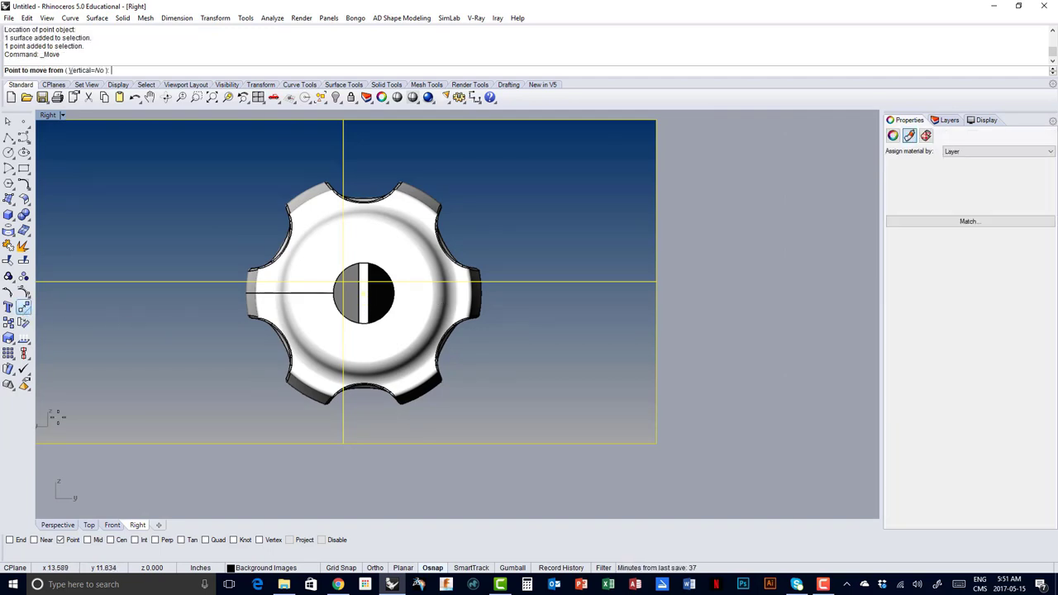
pyautogui.click(370, 293)
pyautogui.scroll(-5, 206, 335)
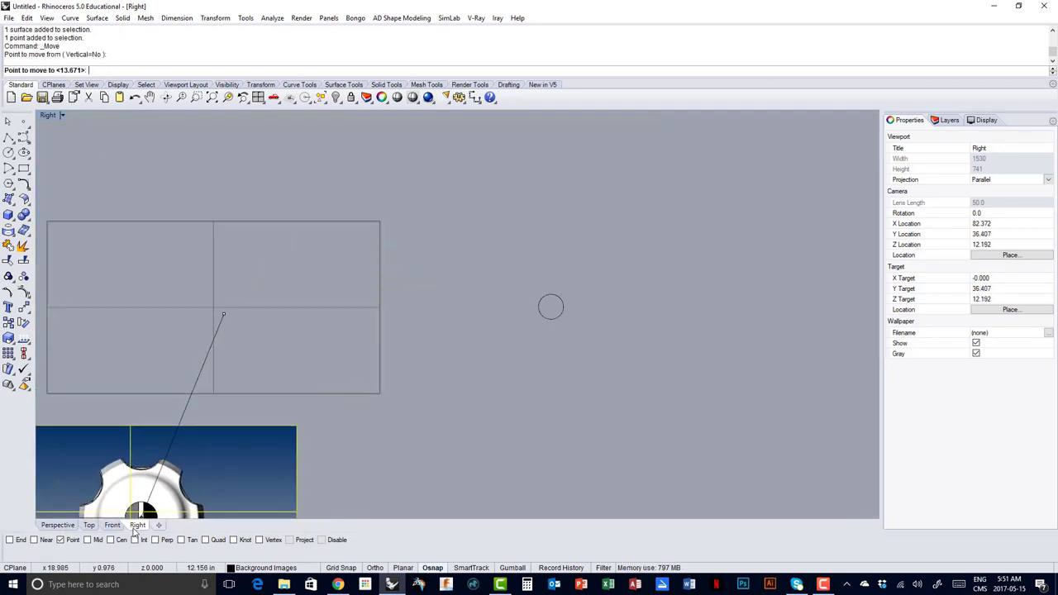
pyautogui.scroll(8, 380, 403)
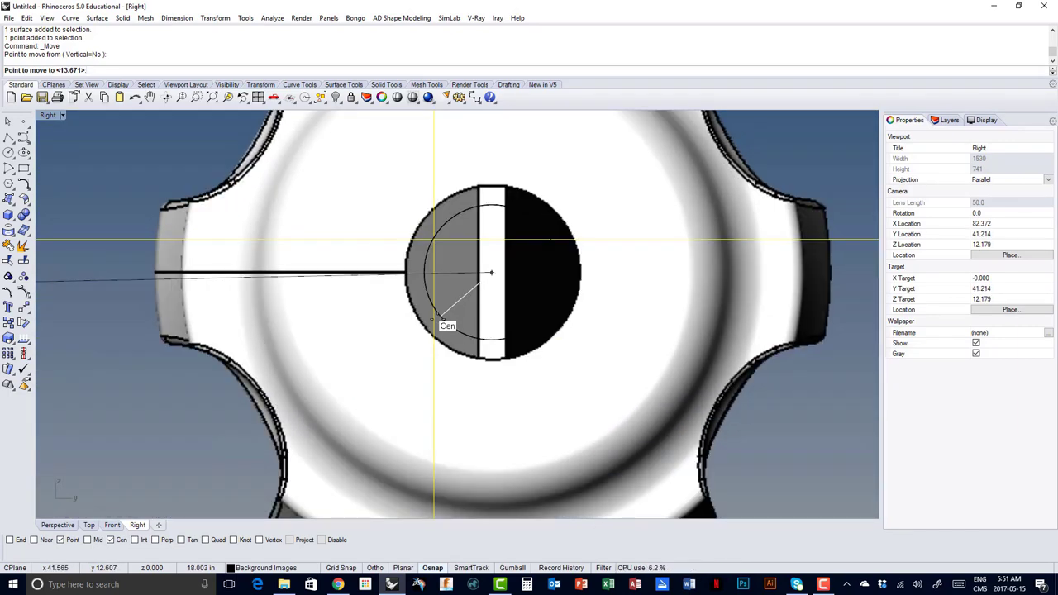
pyautogui.click(438, 319)
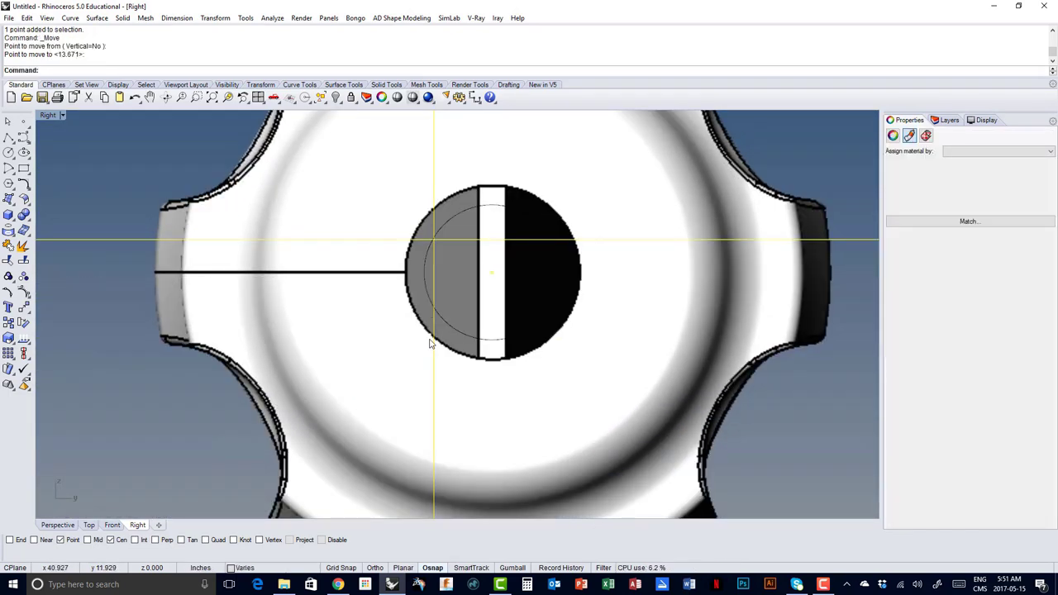
pyautogui.scroll(-6, 431, 342)
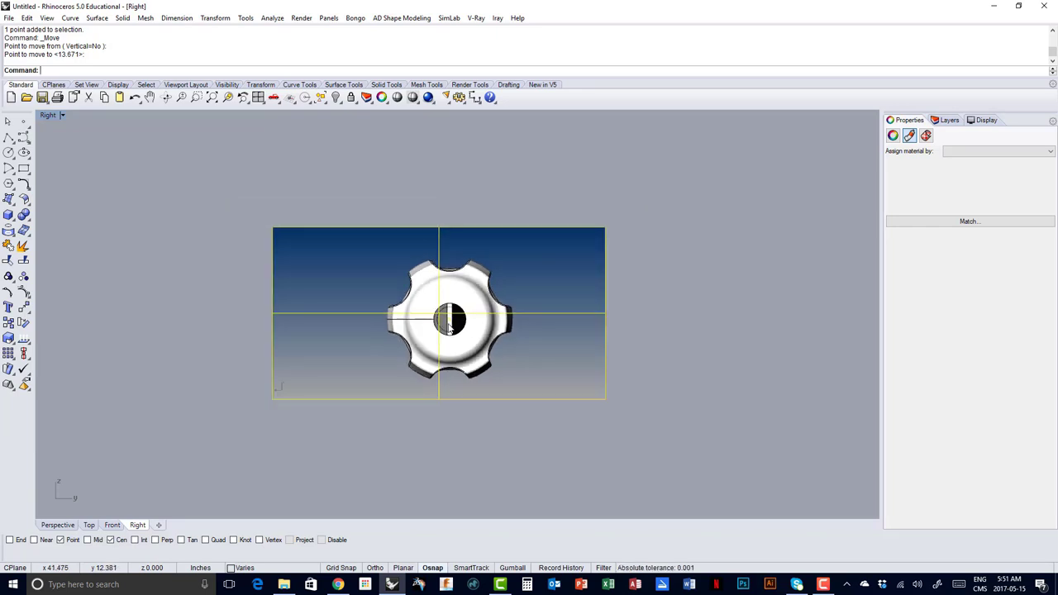
pyautogui.scroll(2, 450, 328)
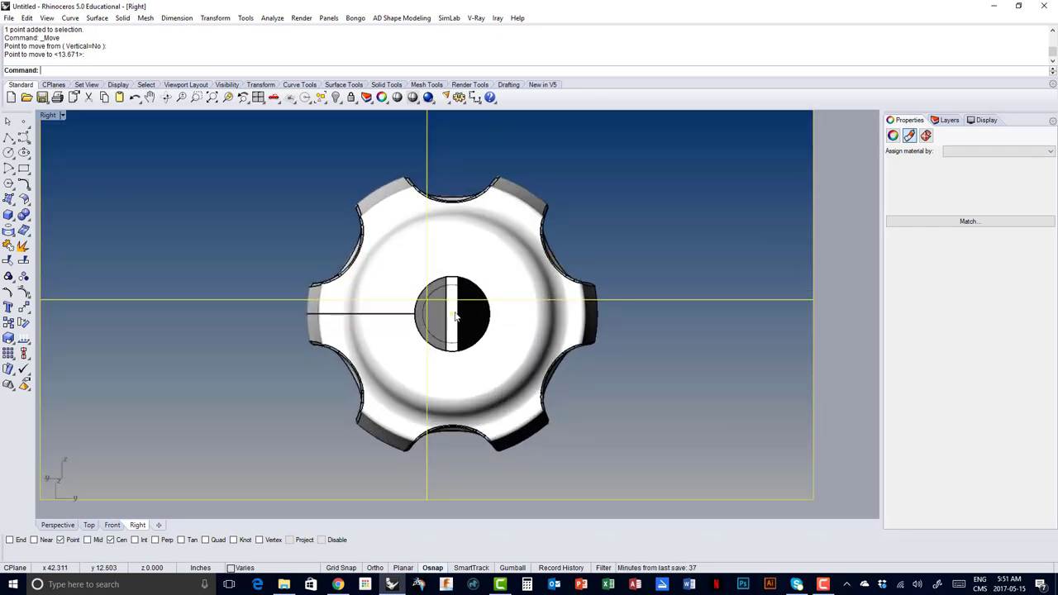
pyautogui.click(587, 313)
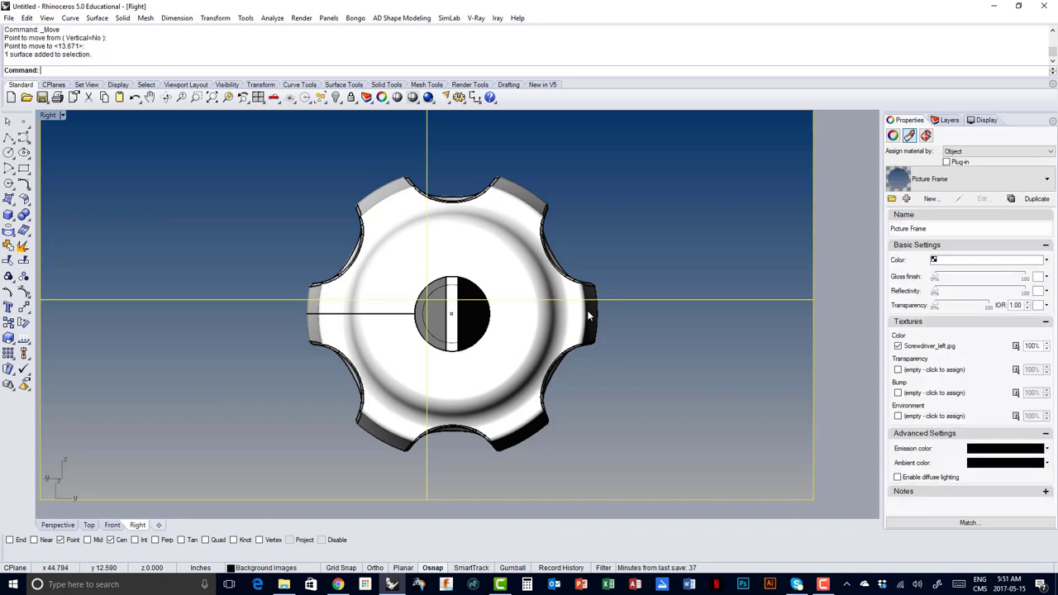
pyautogui.click(854, 312)
pyautogui.click(453, 288)
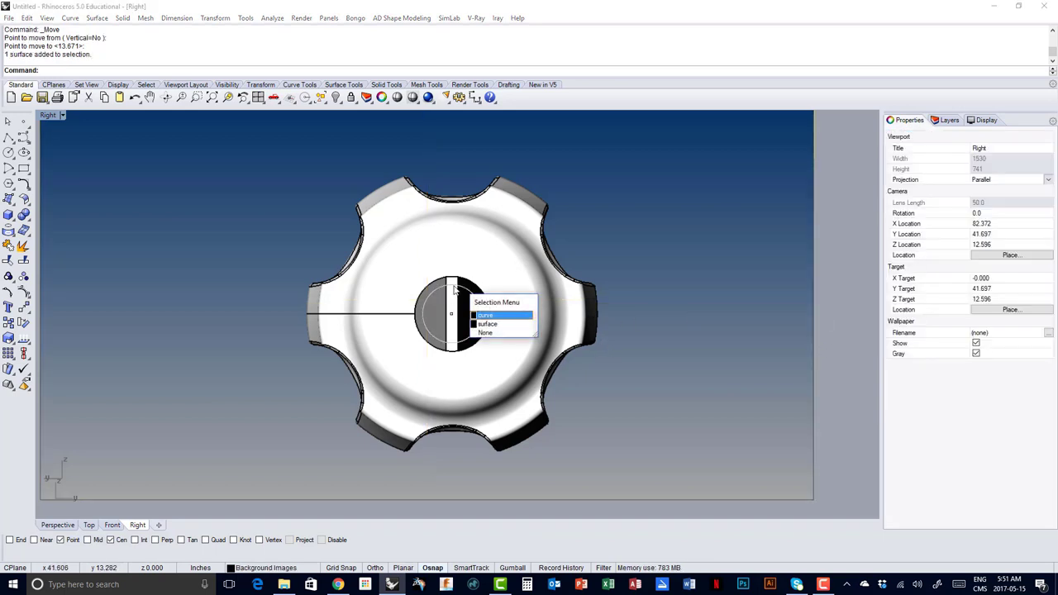
pyautogui.press('Escape')
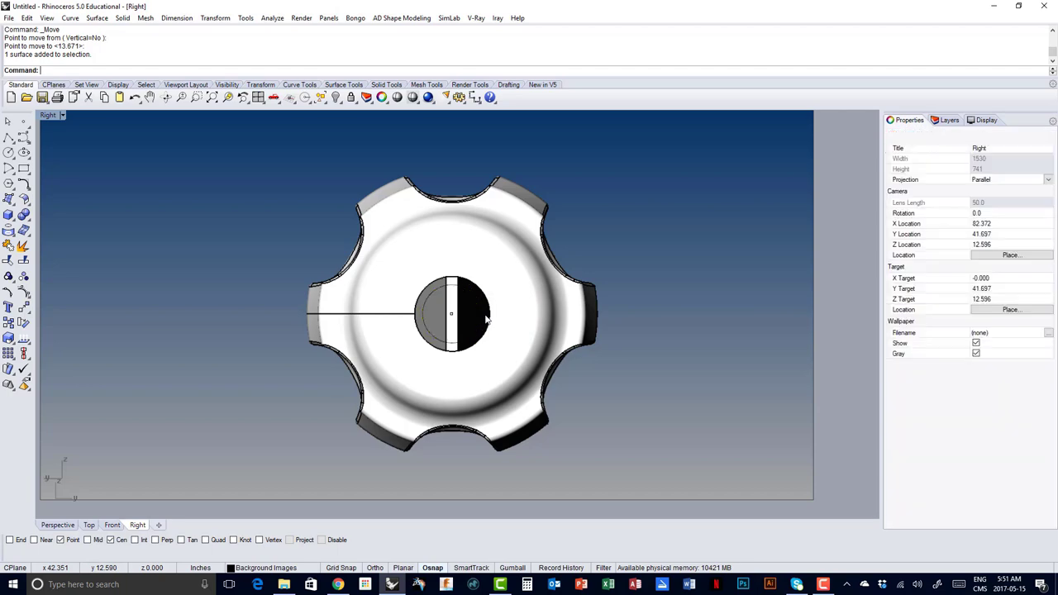
# - Scale the end-view image with Scale 2-D about its centre point, matching the handle's outer edge to the 1.38 circle's quadrant with Ortho on
pyautogui.click(545, 296)
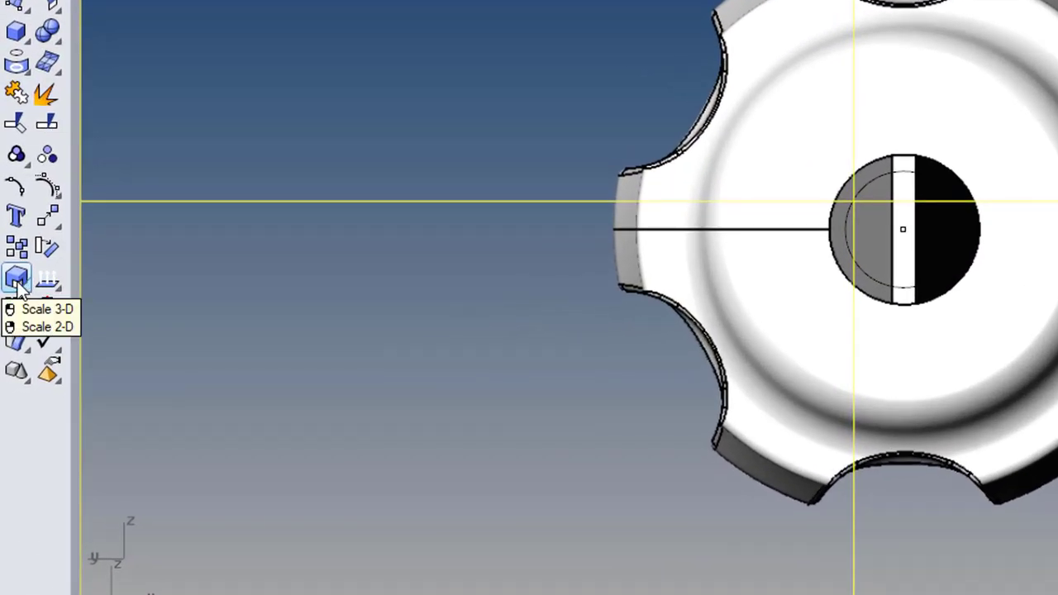
pyautogui.rightClick(18, 283)
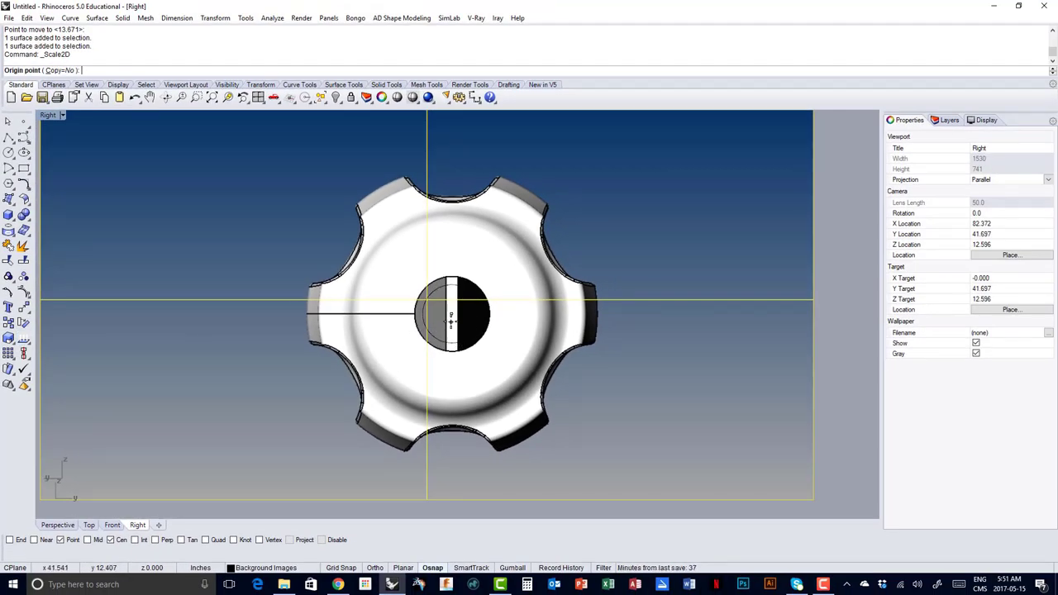
pyautogui.click(451, 316)
pyautogui.scroll(4, 575, 331)
pyautogui.scroll(5, 581, 329)
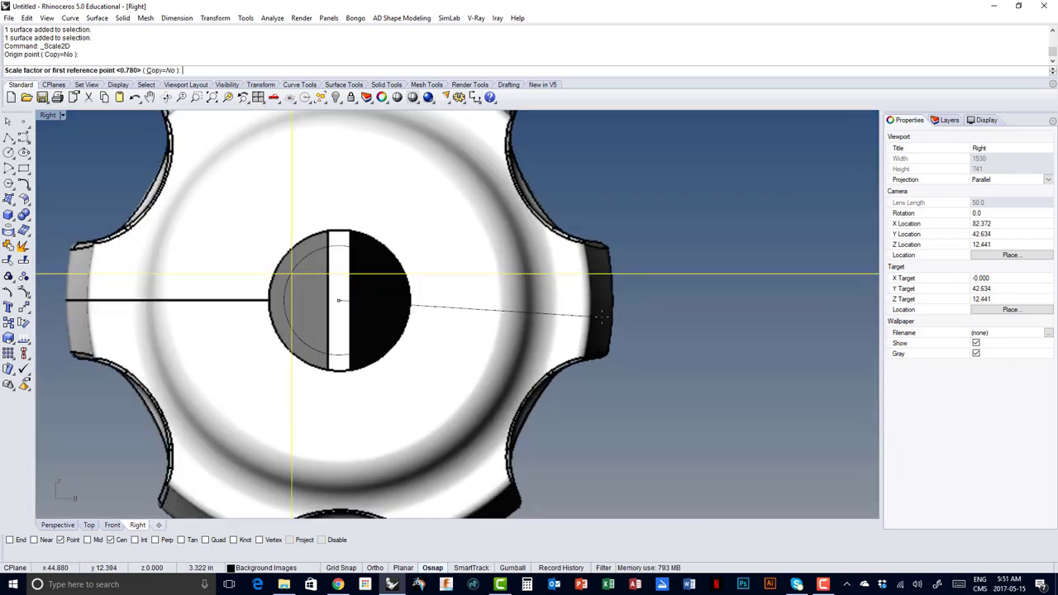
pyautogui.press('F8')
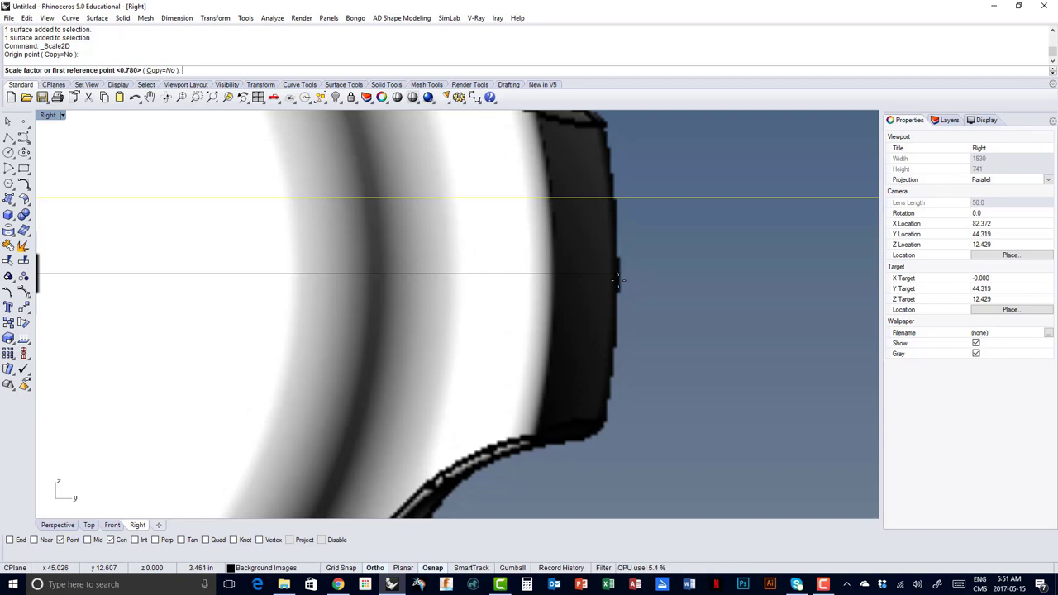
pyautogui.click(617, 279)
pyautogui.scroll(-6, 320, 454)
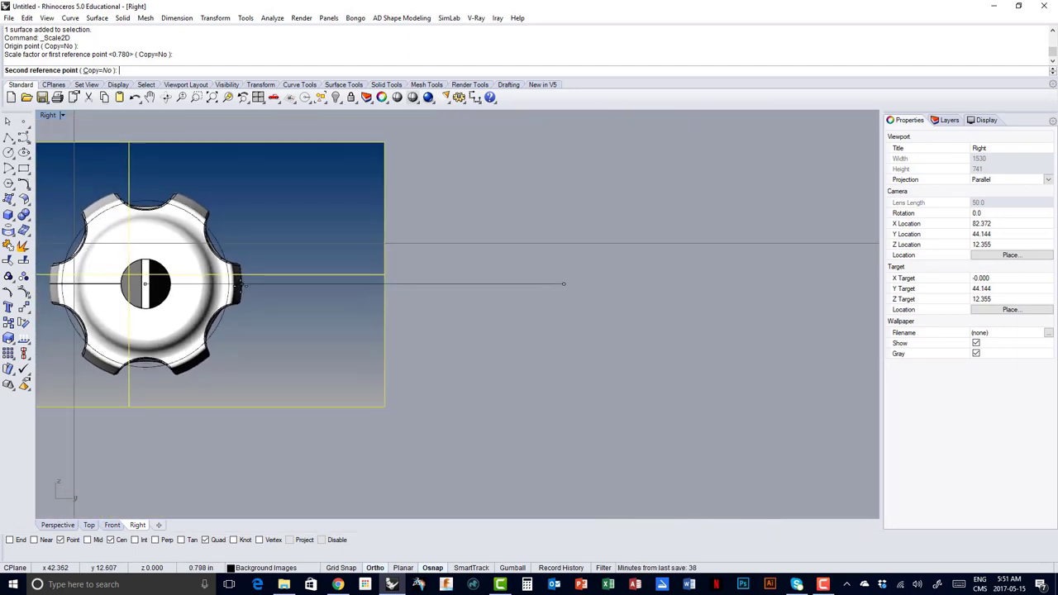
pyautogui.click(232, 282)
pyautogui.moveTo(240, 302); pyautogui.dragTo(451, 339)
pyautogui.click(675, 367)
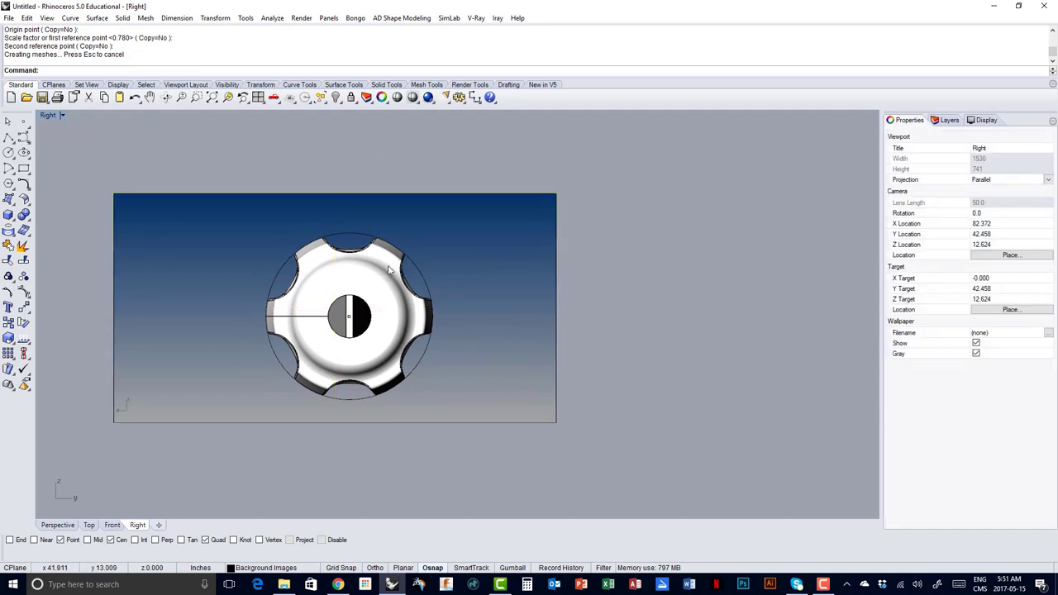
# - Delete the 1.38 diameter circle around the end-view image
pyautogui.click(389, 269)
pyautogui.click(410, 264)
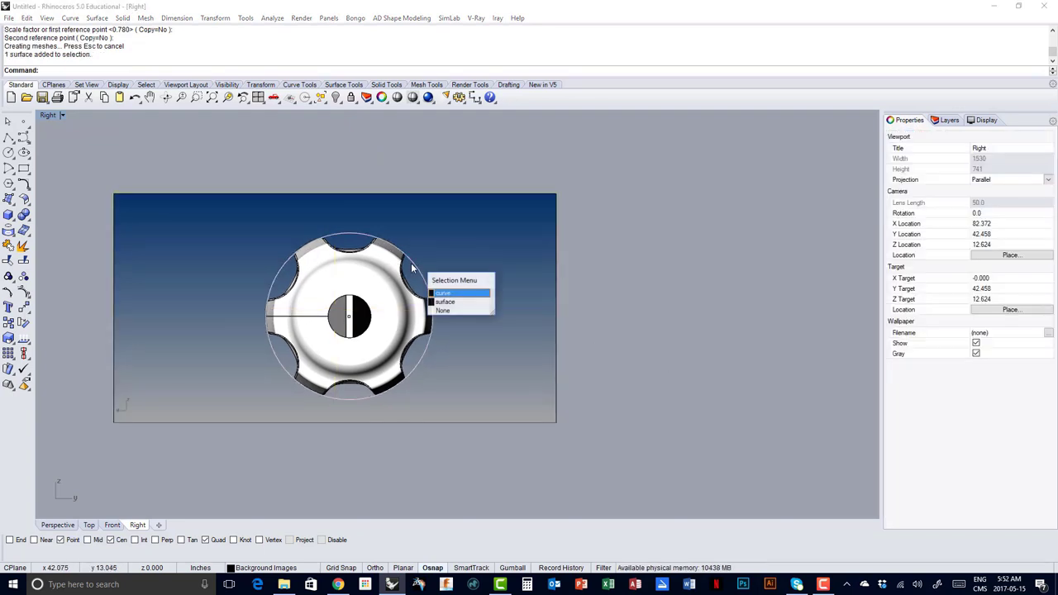
pyautogui.click(445, 301)
pyautogui.click(417, 268)
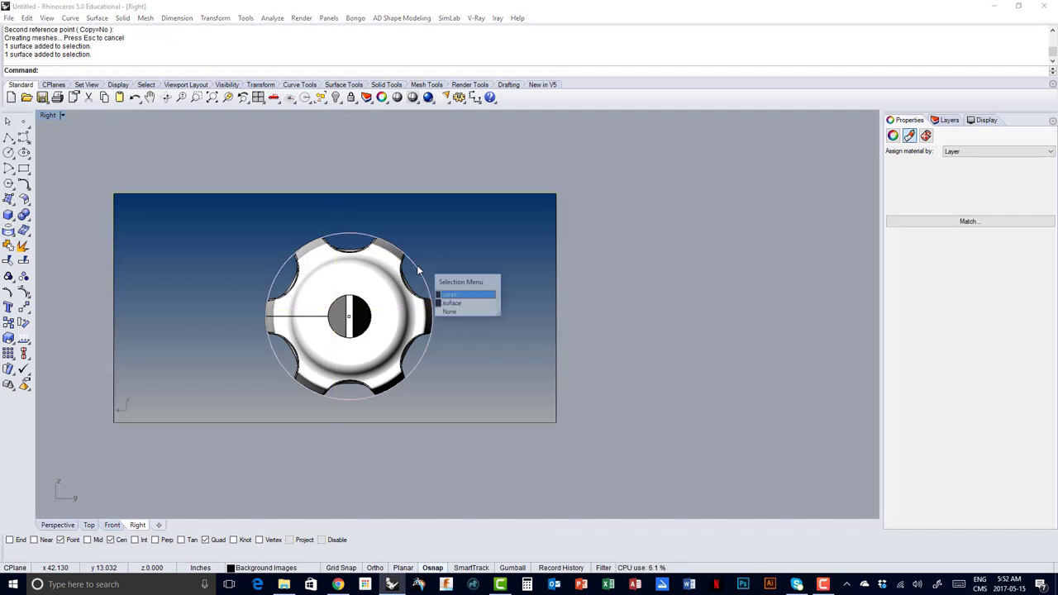
pyautogui.click(447, 294)
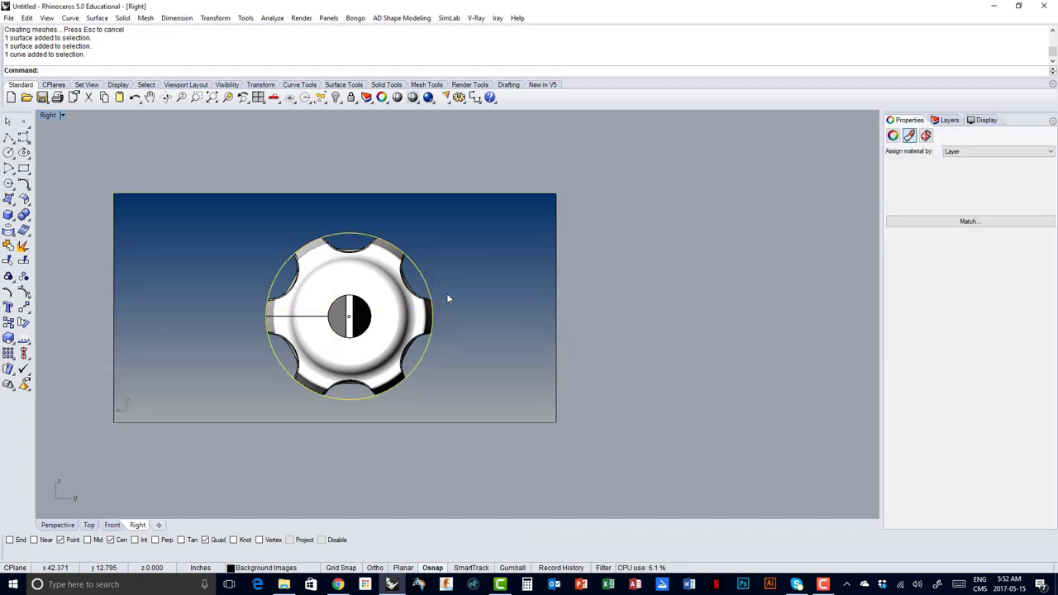
pyautogui.press('Delete')
# - Move the end-view image and its centre point from that point to the origin (0), with the Cen object snap off
pyautogui.click(456, 283)
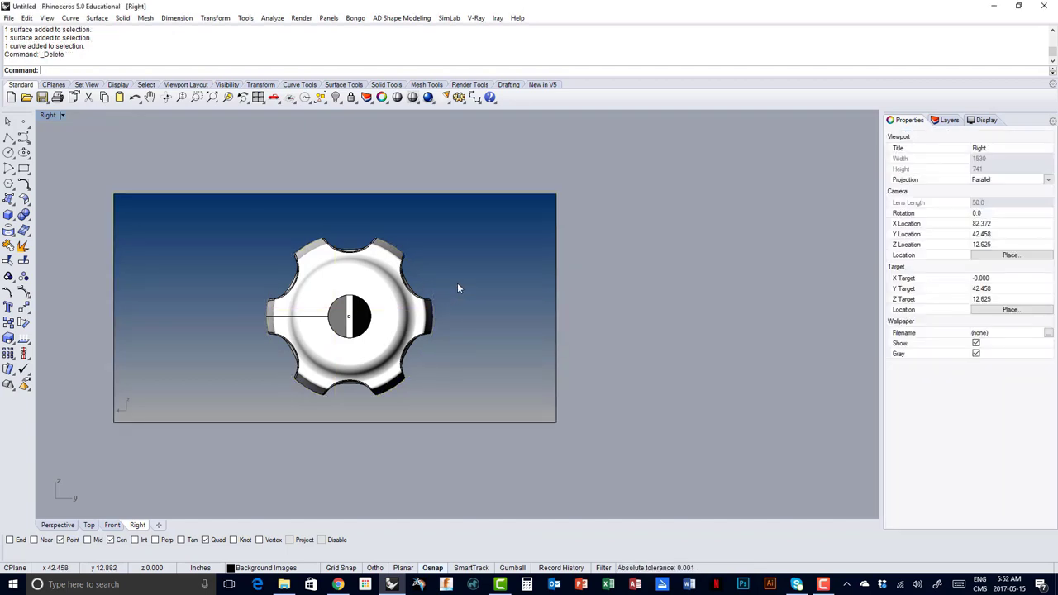
pyautogui.click(350, 320)
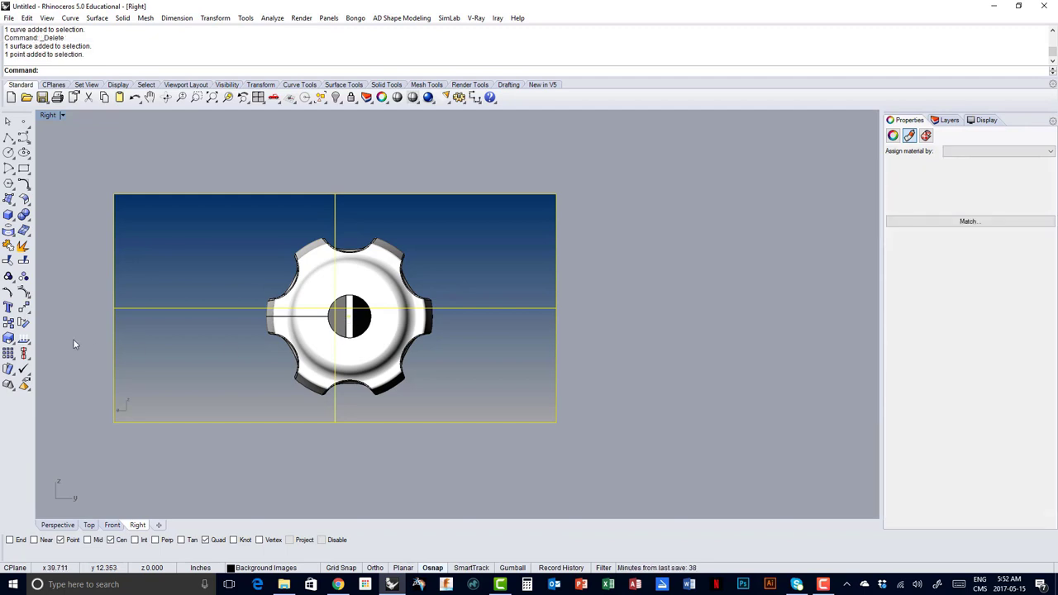
pyautogui.click(23, 307)
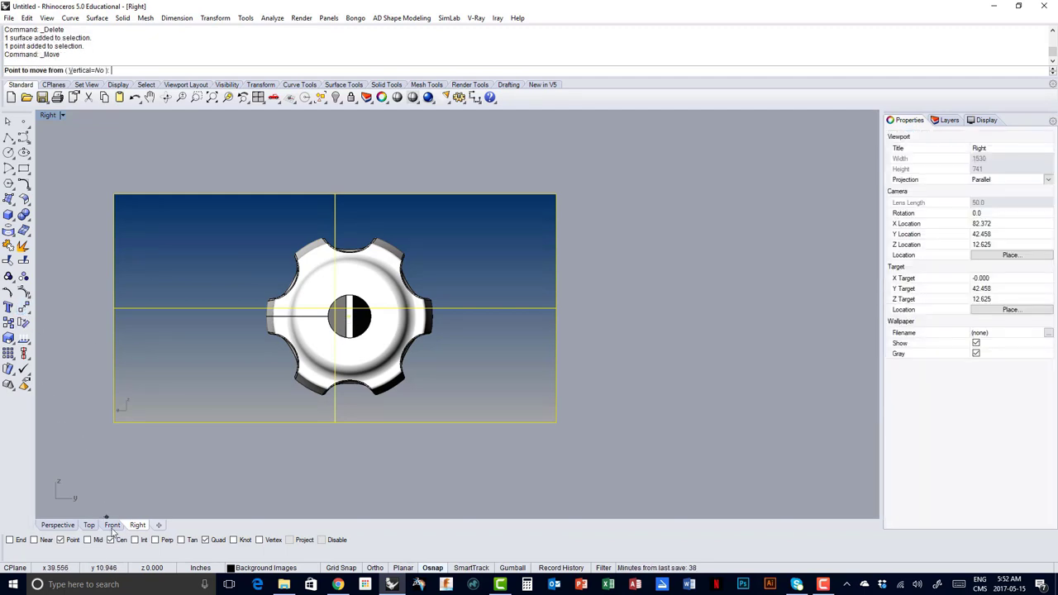
pyautogui.click(118, 541)
pyautogui.click(349, 318)
pyautogui.scroll(4, 349, 318)
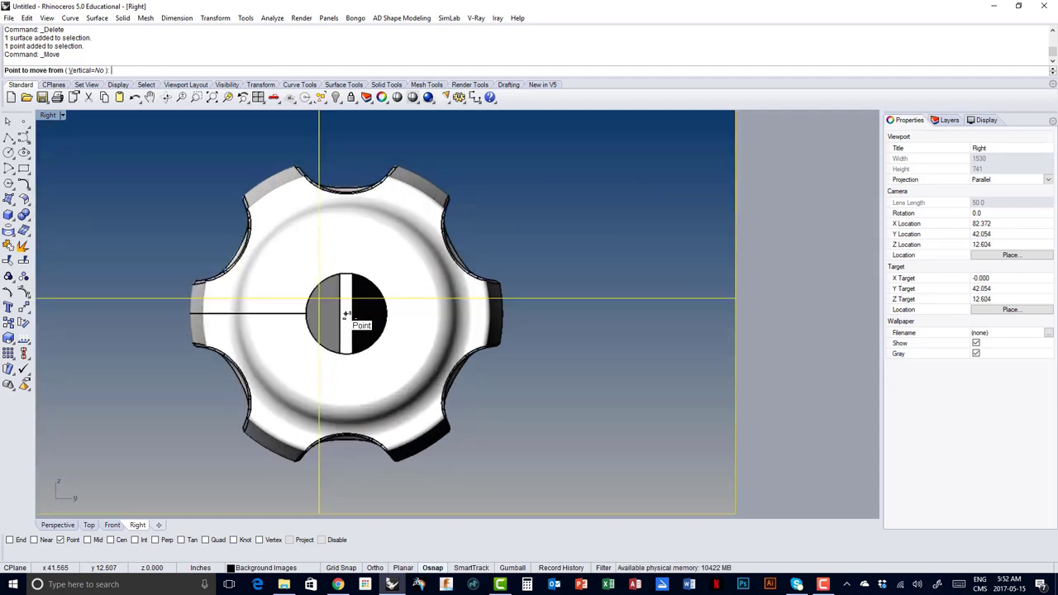
pyautogui.moveTo(349, 318); pyautogui.dragTo(376, 329, button='right')
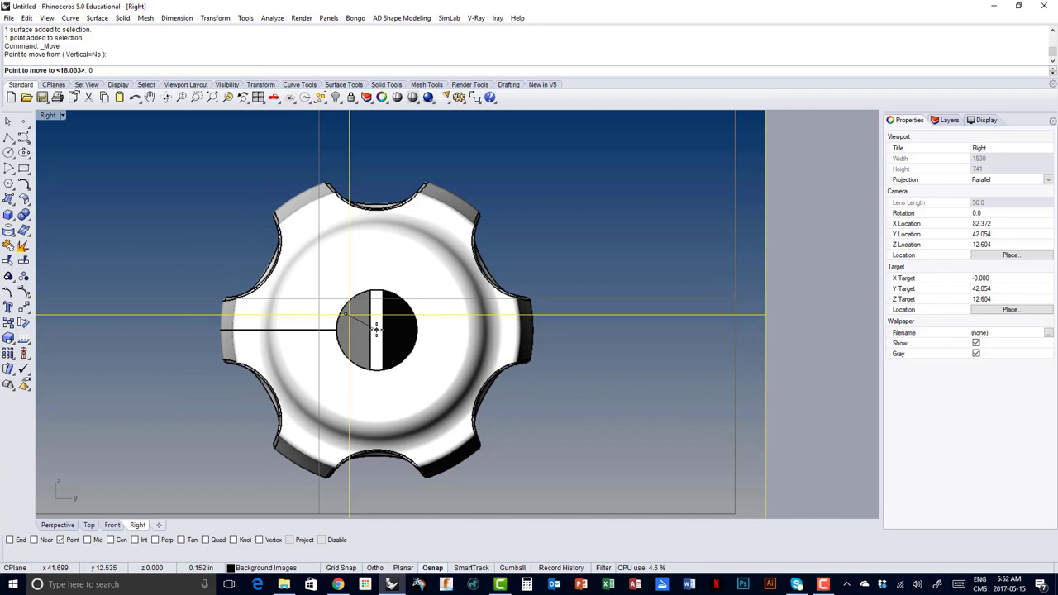
pyautogui.scroll(-3, 376, 328)
pyautogui.press('Return')
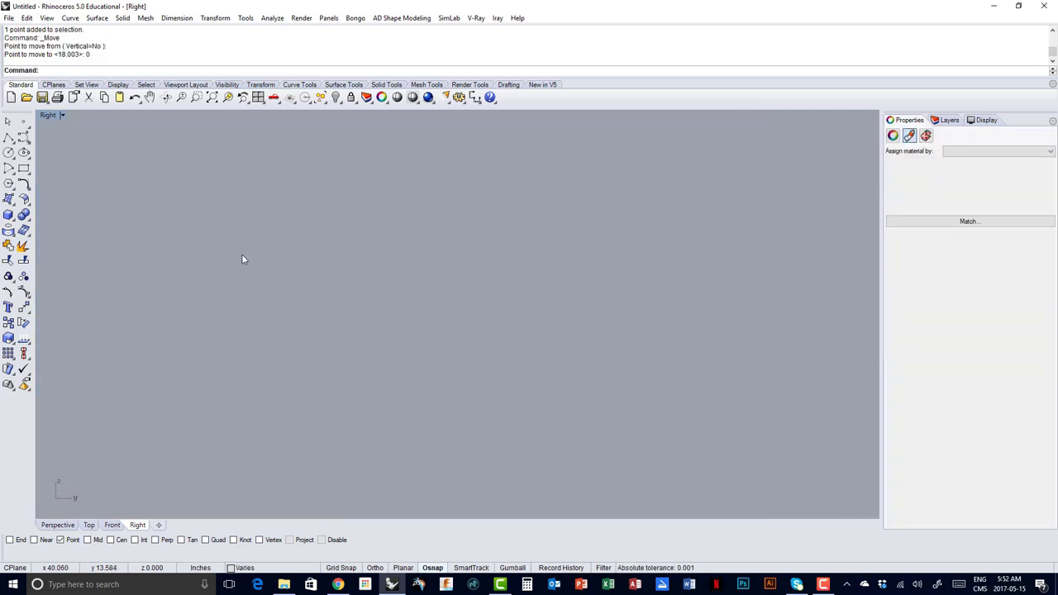
# - Maximize the Perspective viewport and set the end-view image's material transparency to about 88%
pyautogui.doubleClick(47, 116)
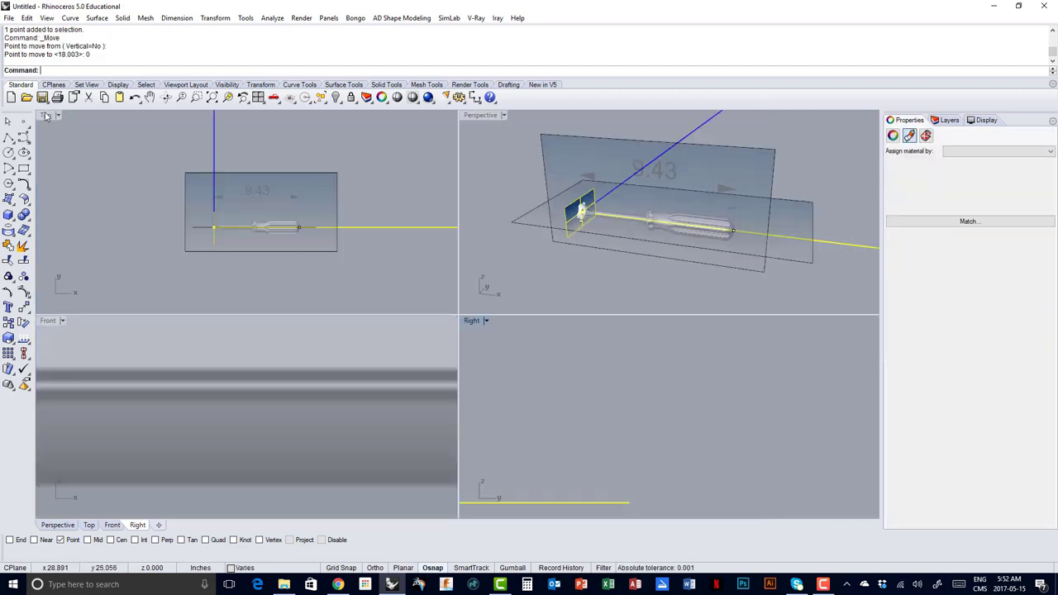
pyautogui.doubleClick(470, 116)
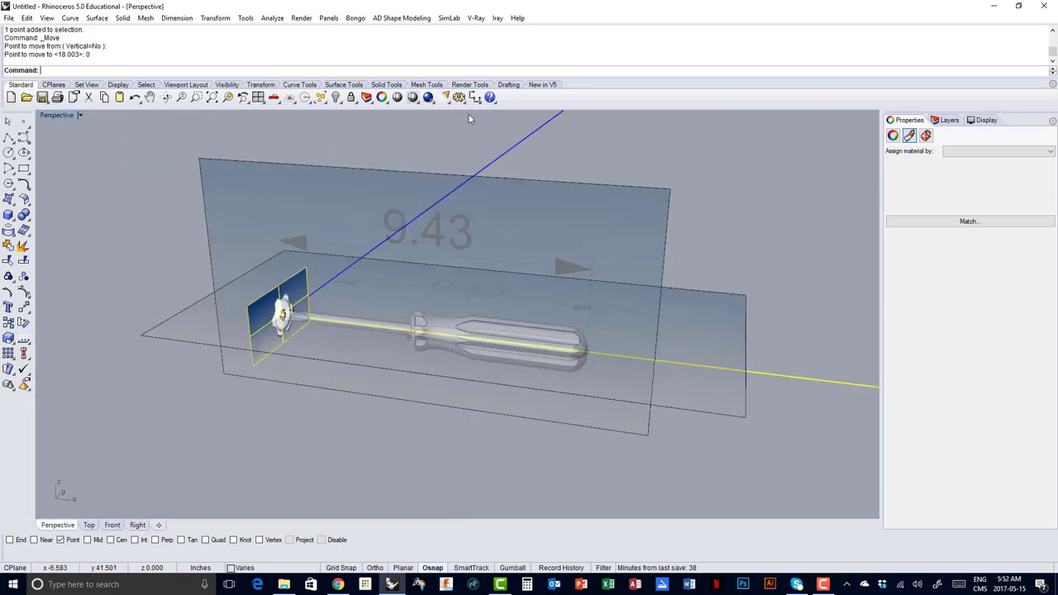
pyautogui.click(211, 97)
pyautogui.scroll(5, 211, 296)
pyautogui.moveTo(232, 314); pyautogui.dragTo(273, 268, button='right')
pyautogui.click(280, 264)
pyautogui.click(308, 298)
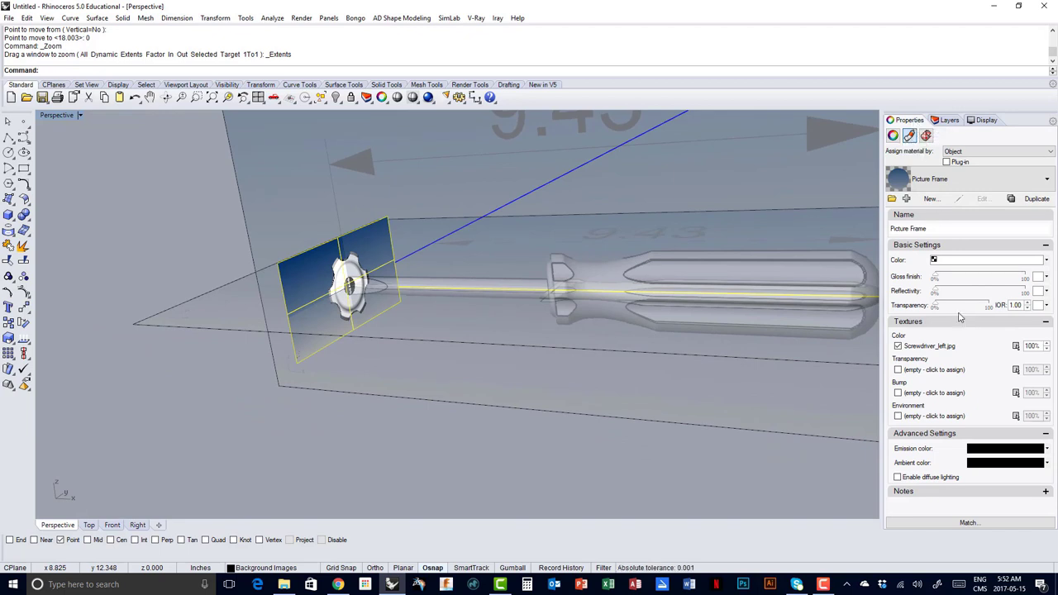
pyautogui.moveTo(936, 307); pyautogui.dragTo(981, 313)
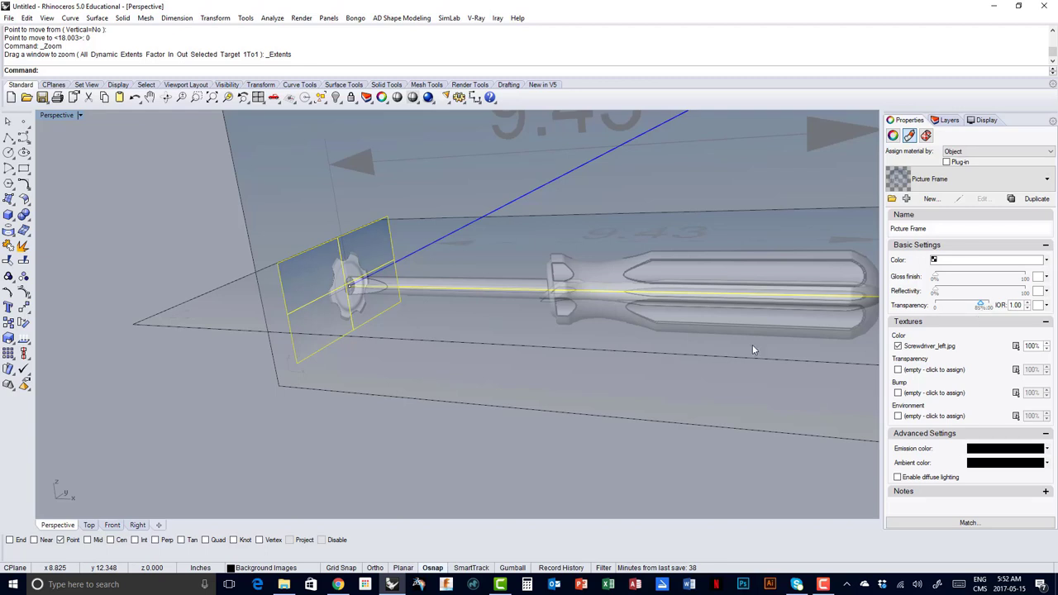
# - Move the end-view image horizontally from the screwdriver tip onto the handle in the Front viewport, with Ortho on
pyautogui.doubleClick(52, 114)
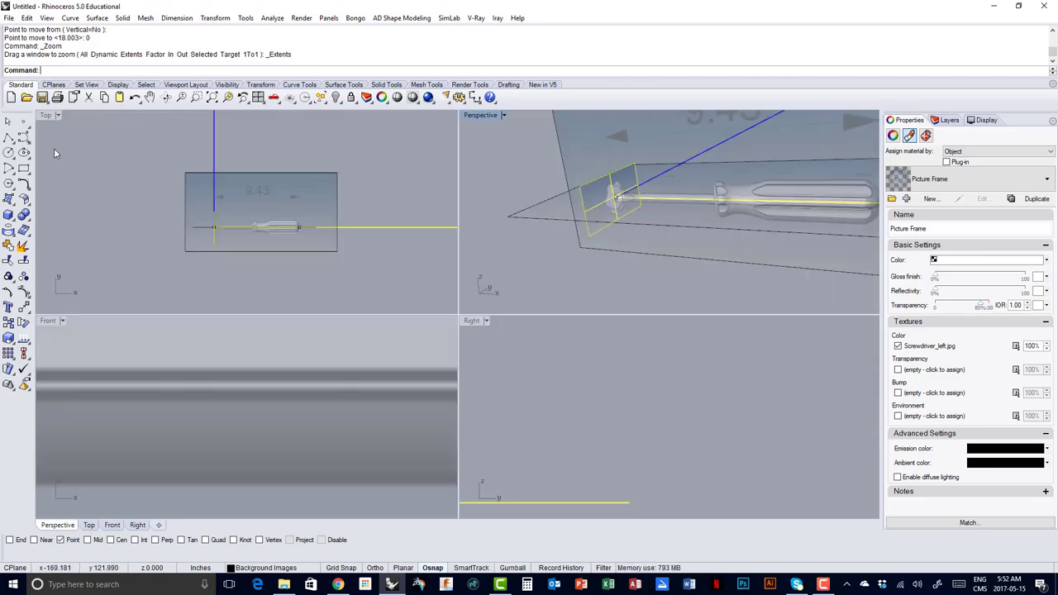
pyautogui.scroll(-5, 312, 405)
pyautogui.scroll(-2, 312, 405)
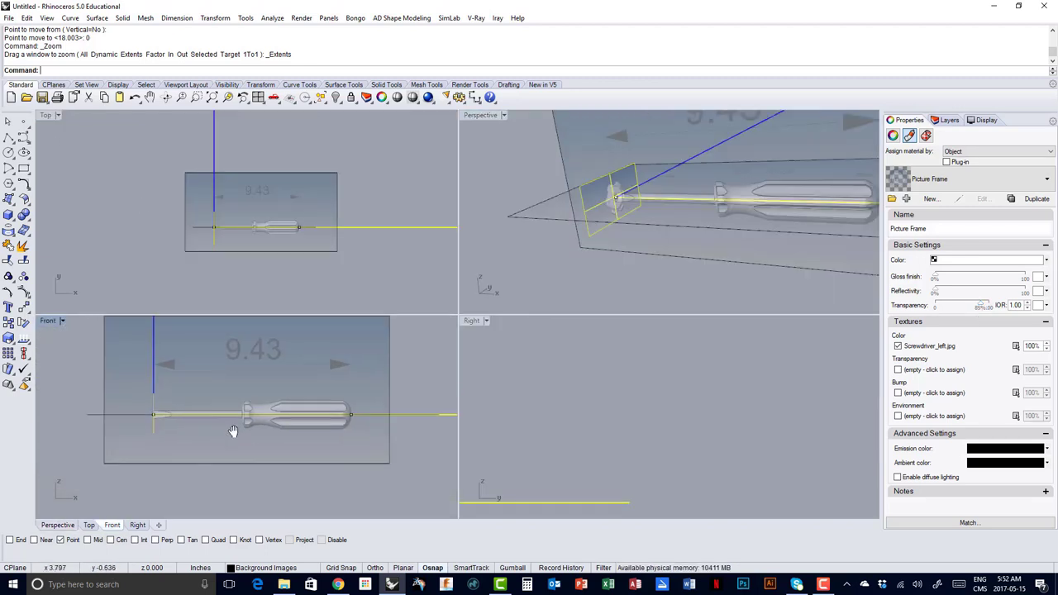
pyautogui.scroll(-1, 246, 373)
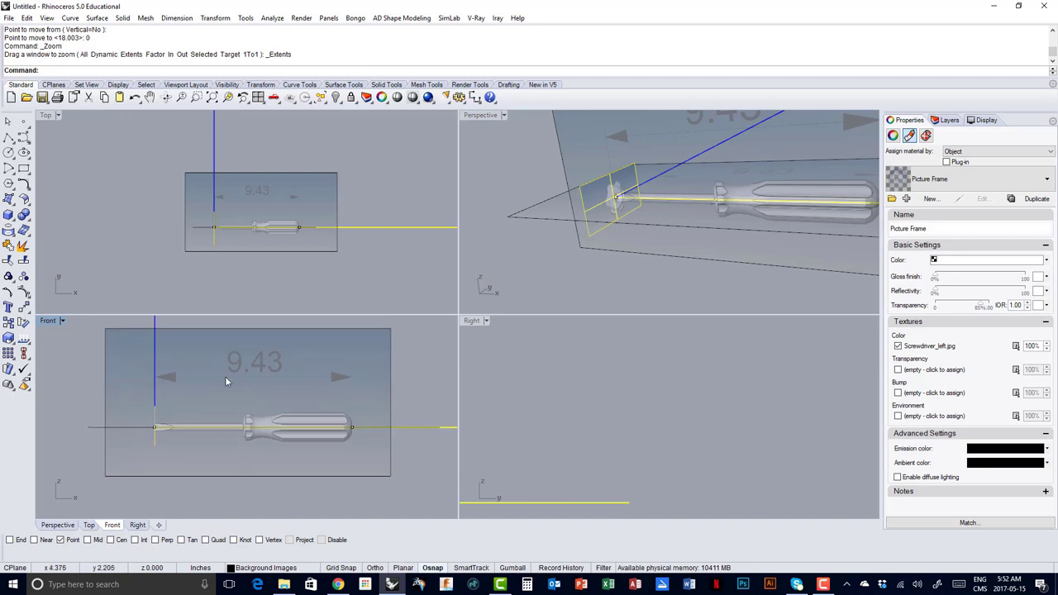
pyautogui.click(24, 306)
pyautogui.click(149, 498)
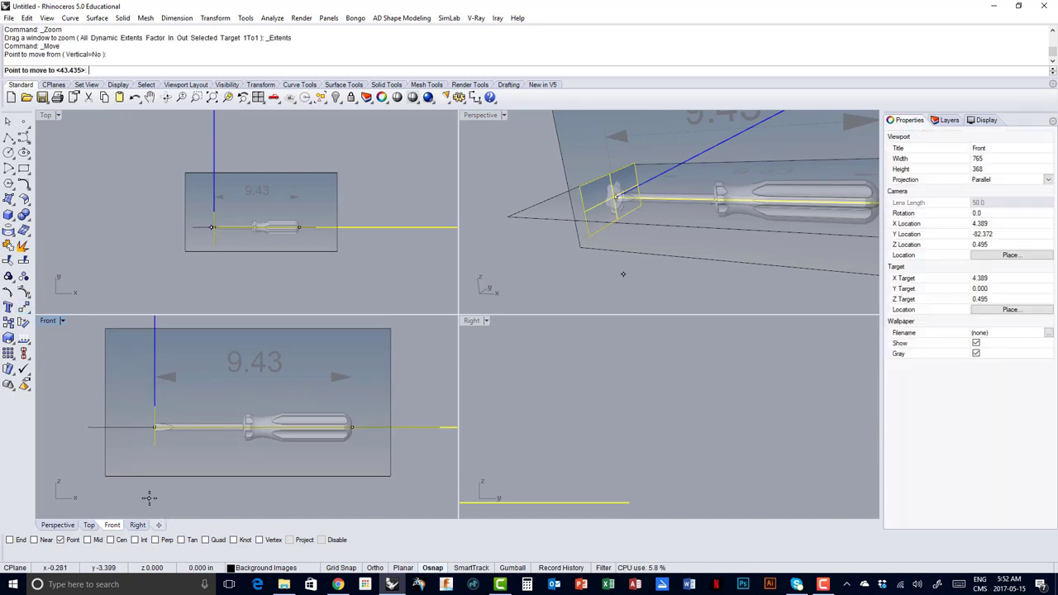
pyautogui.press('F8')
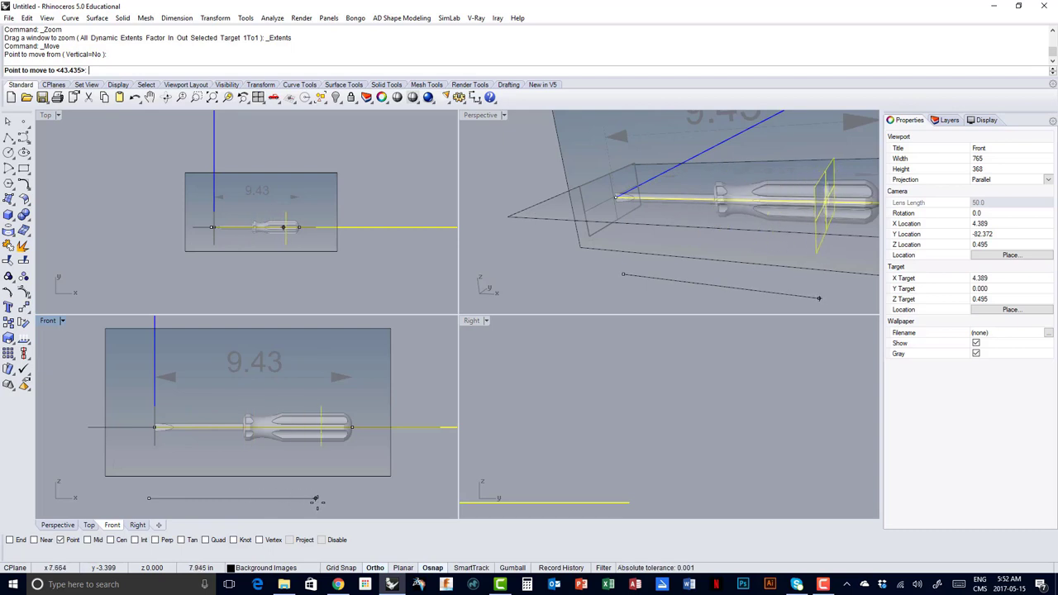
pyautogui.click(315, 507)
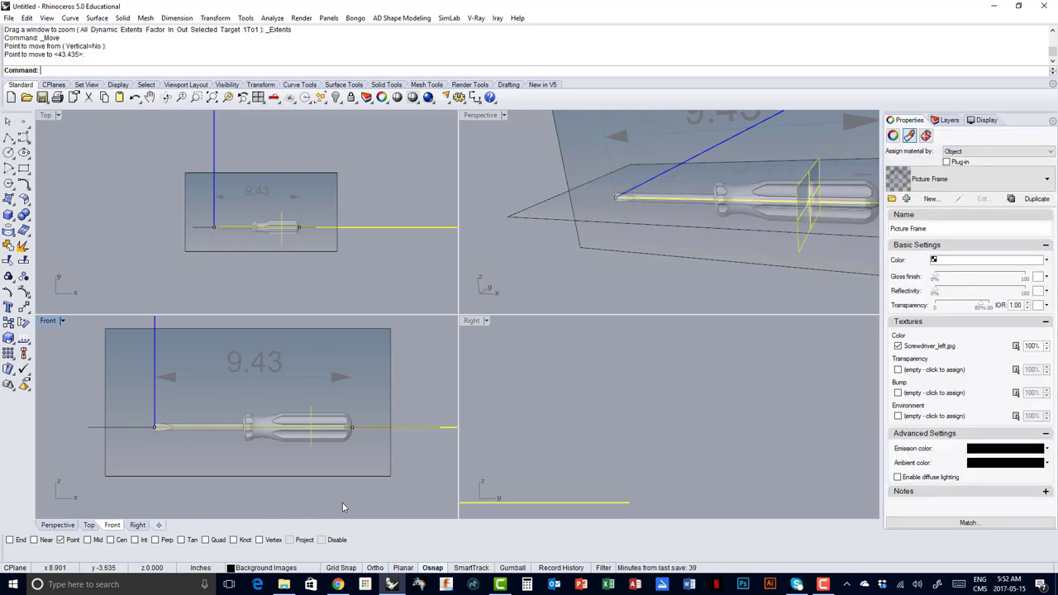
pyautogui.click(345, 507)
# - Examine the alignment of the three reference images in the Perspective, Right, Front and Top viewports
pyautogui.doubleClick(477, 115)
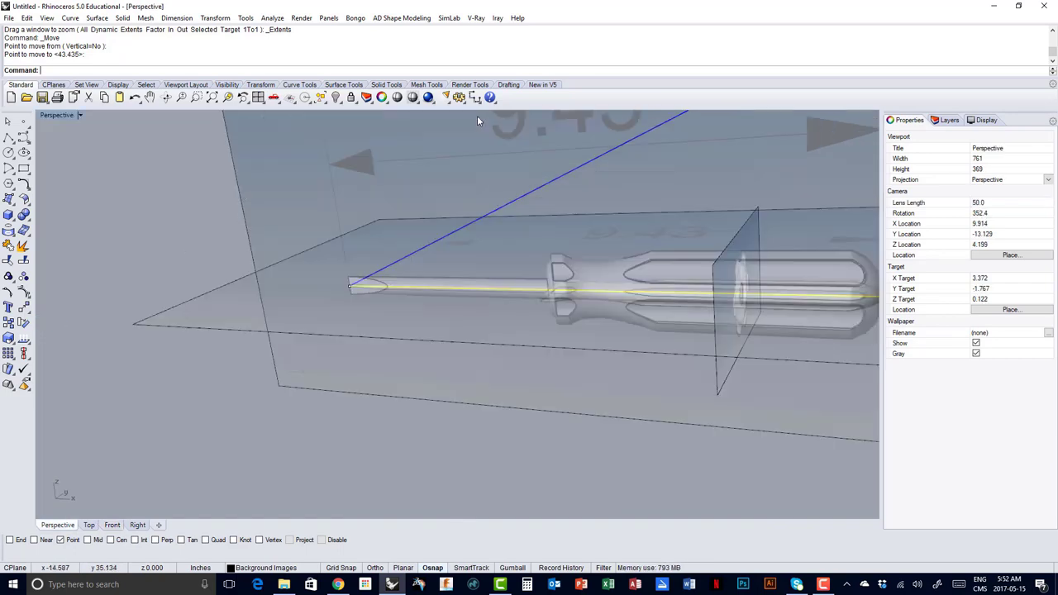
pyautogui.moveTo(477, 124); pyautogui.dragTo(325, 406, button='right')
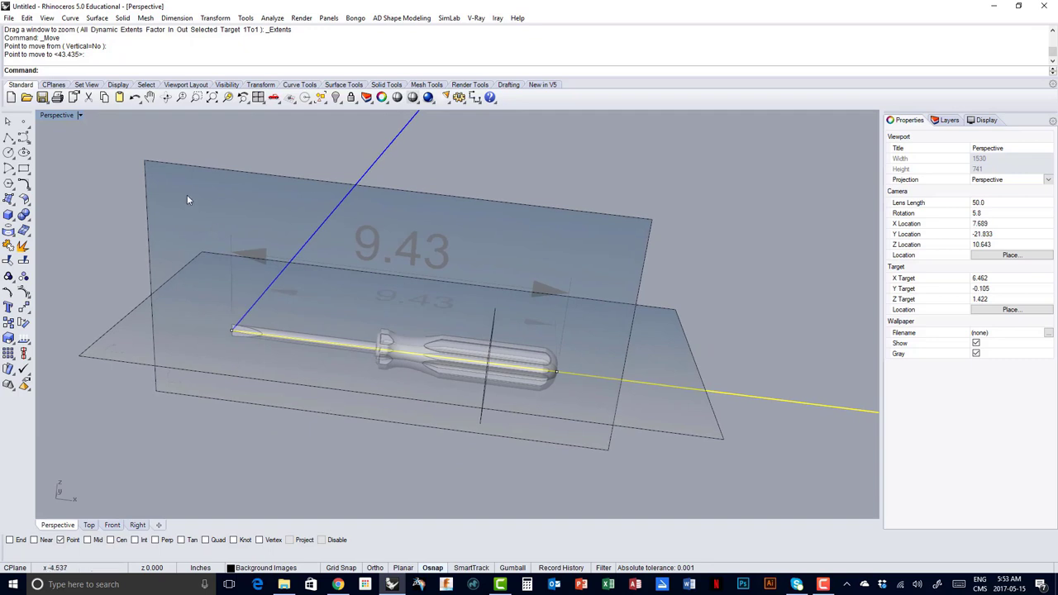
pyautogui.doubleClick(42, 113)
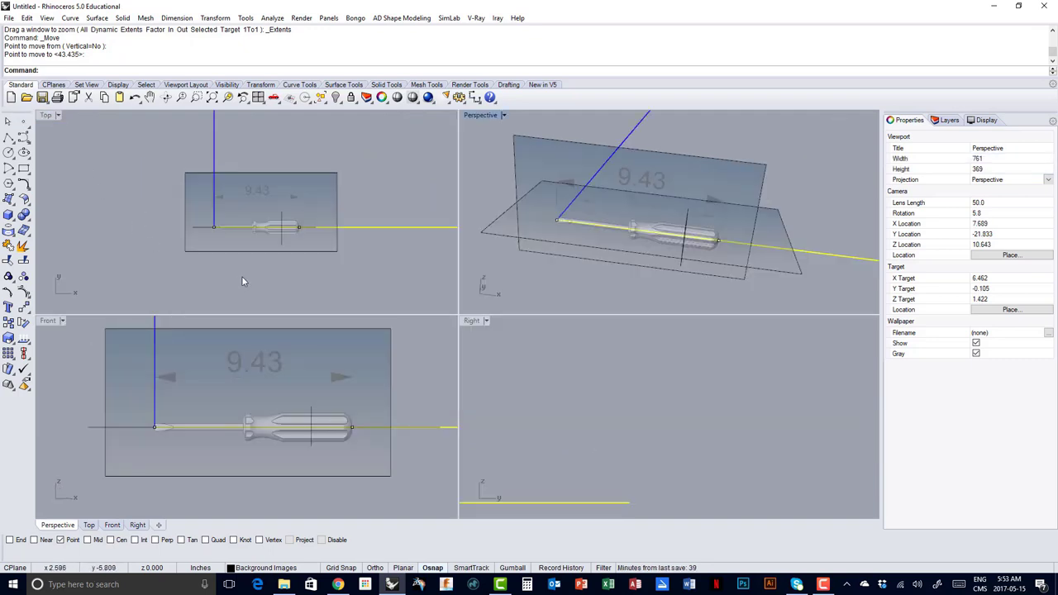
pyautogui.moveTo(535, 467); pyautogui.dragTo(609, 427, button='right')
pyautogui.scroll(10, 610, 426)
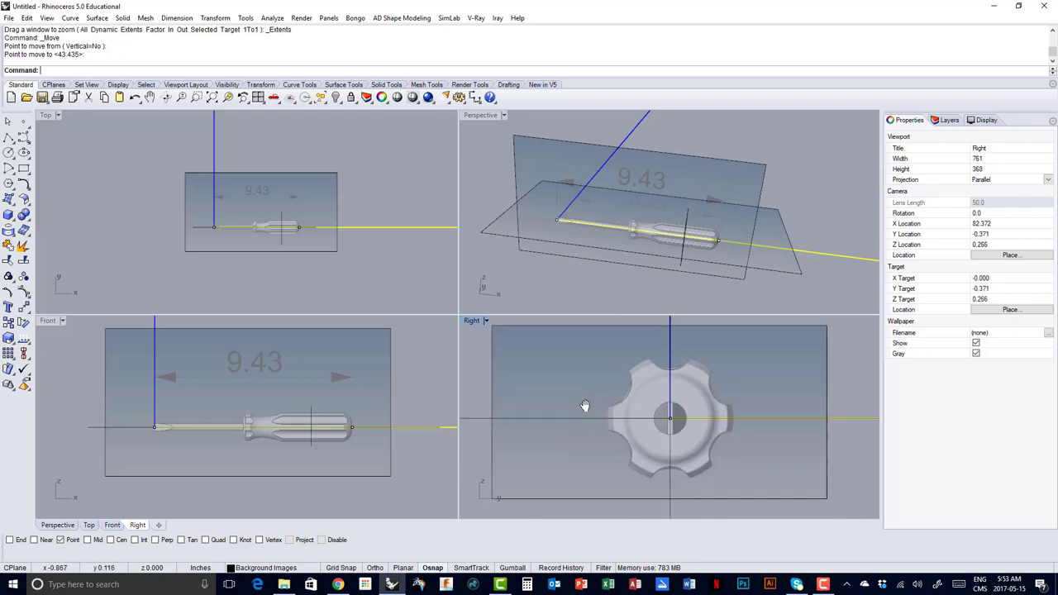
pyautogui.moveTo(388, 418); pyautogui.dragTo(379, 426, button='right')
pyautogui.scroll(5, 293, 248)
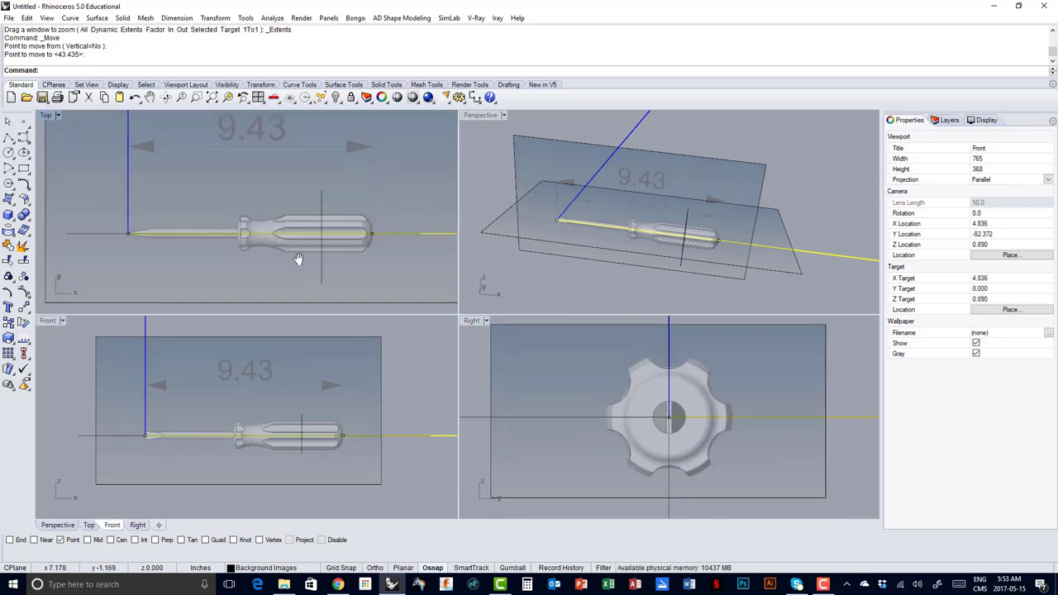
pyautogui.moveTo(679, 160); pyautogui.dragTo(657, 185, button='right')
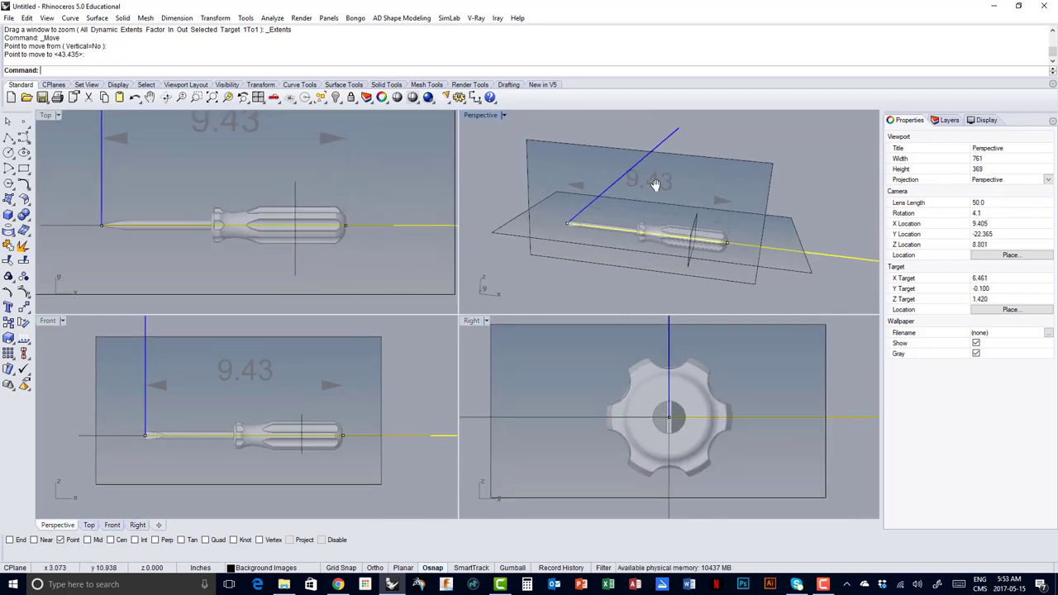
# - Make Layer 01 the current layer and lock the Background Images layer
pyautogui.click(946, 120)
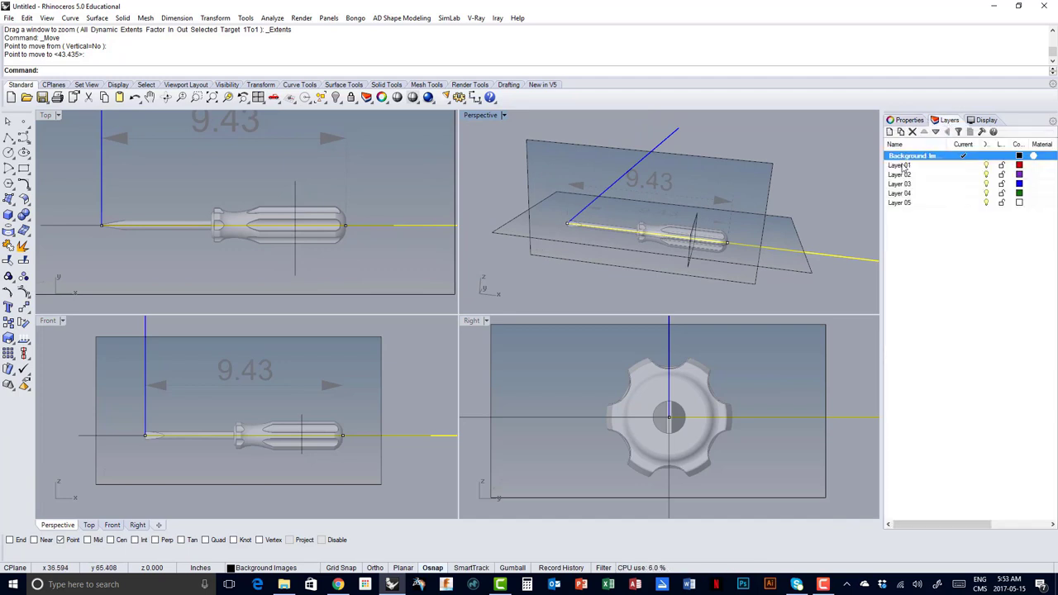
pyautogui.click(962, 165)
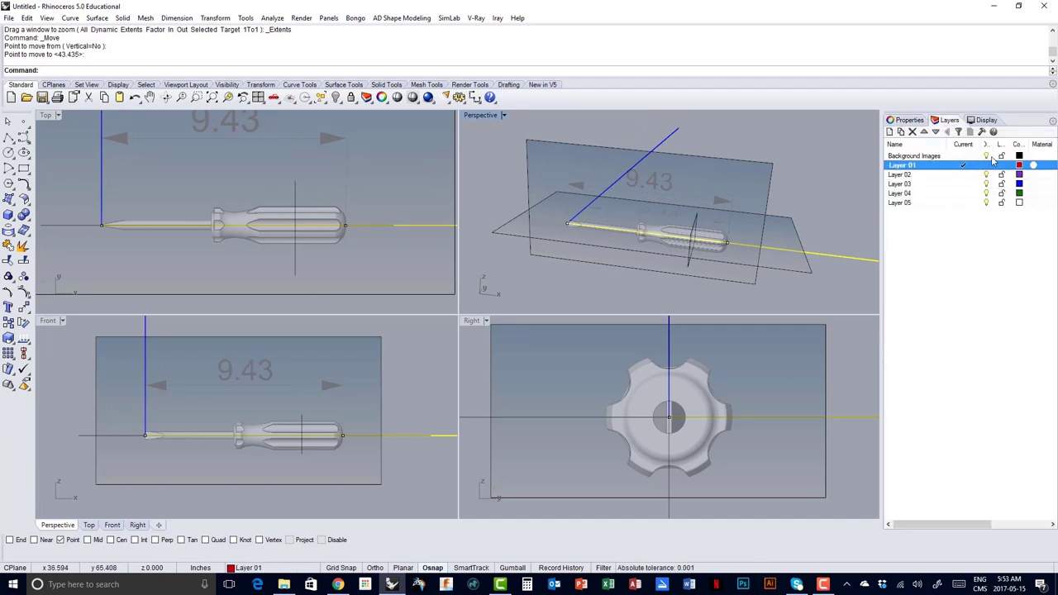
pyautogui.click(1001, 156)
pyautogui.moveTo(633, 248); pyautogui.dragTo(638, 241, button='right')
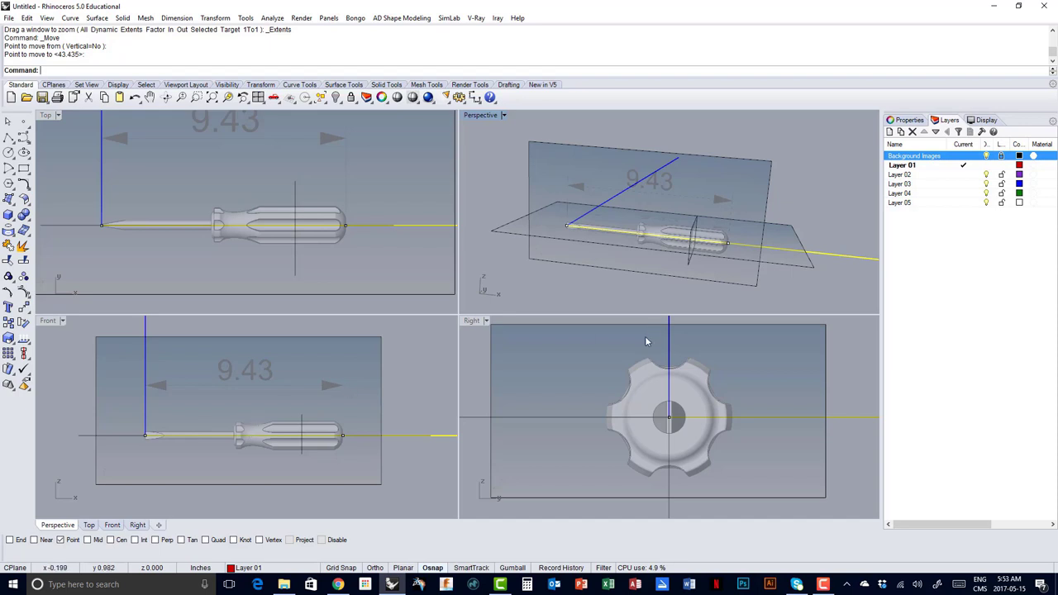
pyautogui.scroll(4, 634, 287)
pyautogui.moveTo(632, 272); pyautogui.dragTo(609, 244, button='right')
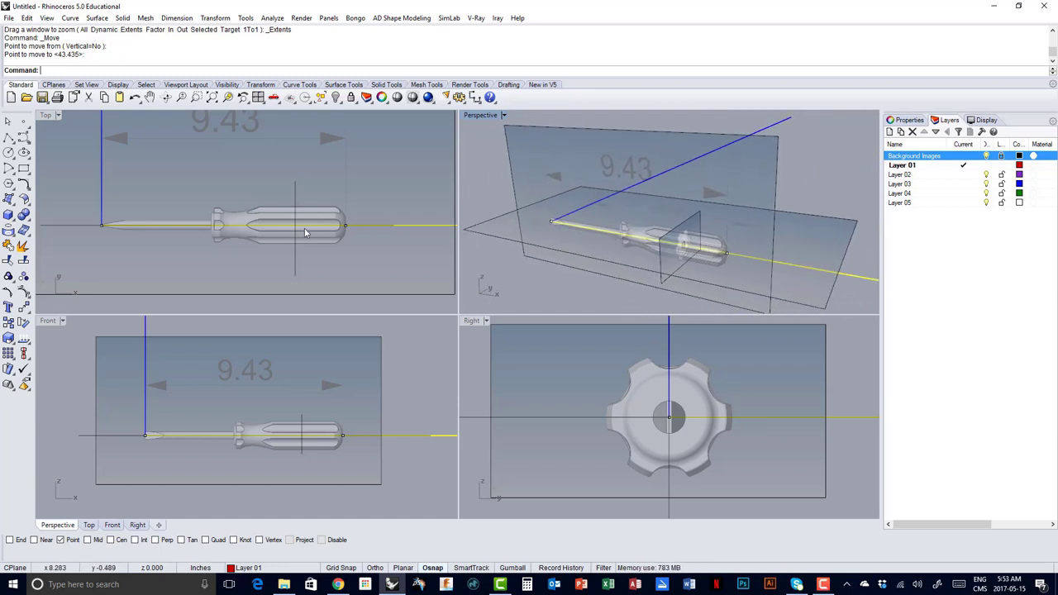
pyautogui.scroll(-2, 305, 233)
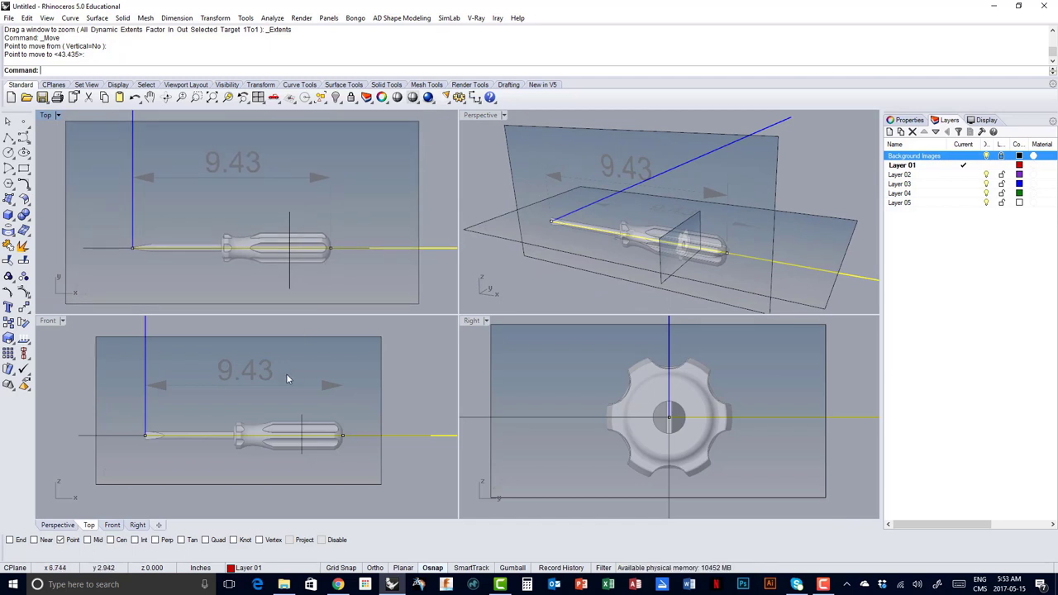
pyautogui.moveTo(578, 380); pyautogui.dragTo(587, 380, button='right')
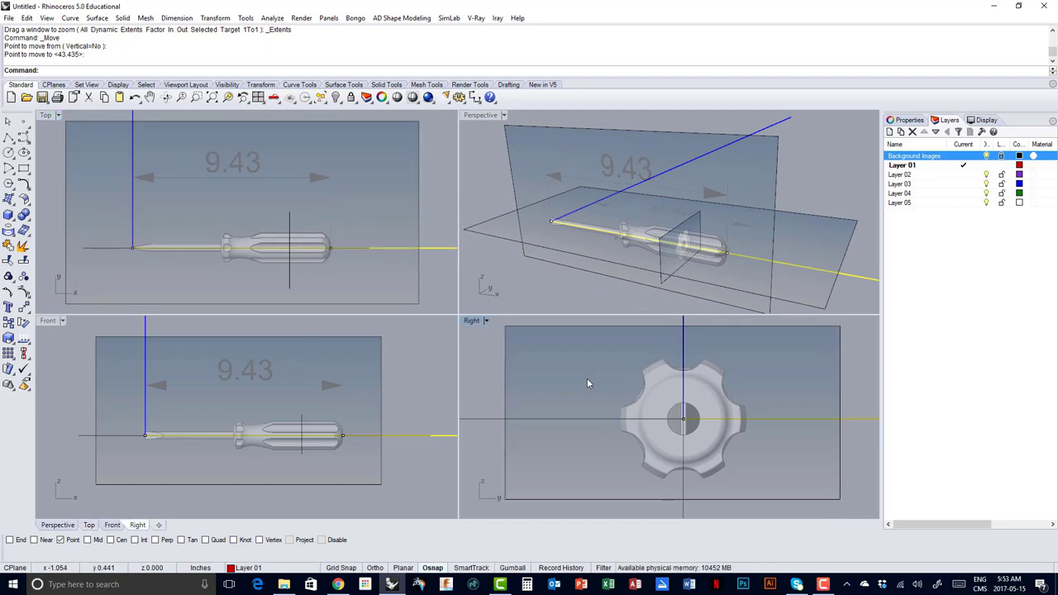
pyautogui.moveTo(277, 373); pyautogui.dragTo(264, 385, button='right')
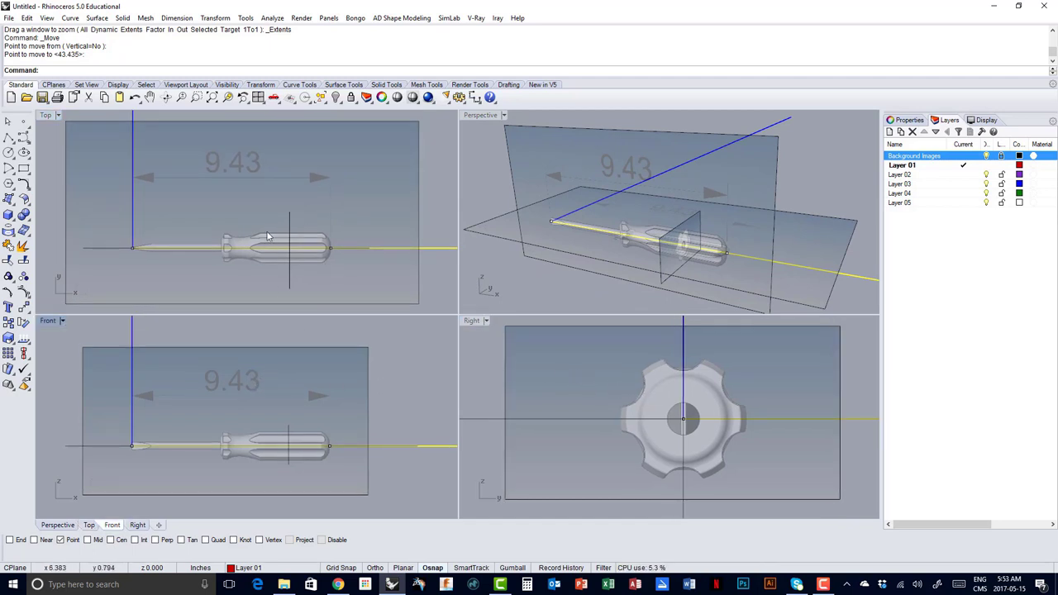